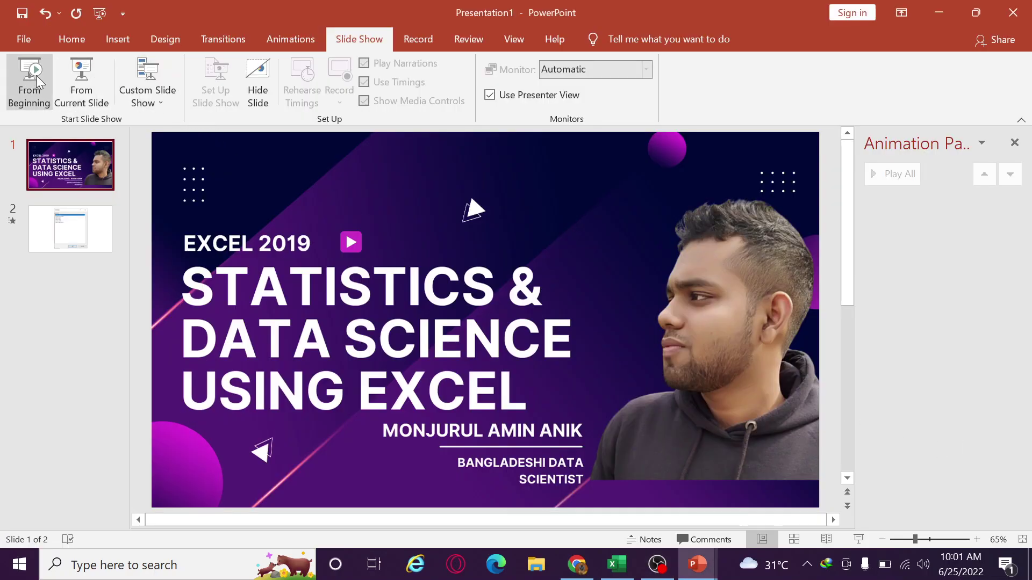
Step: Present the 'Statistics & Data Science Using Excel' deck from slide 1, then switch to Excel
click(29, 78)
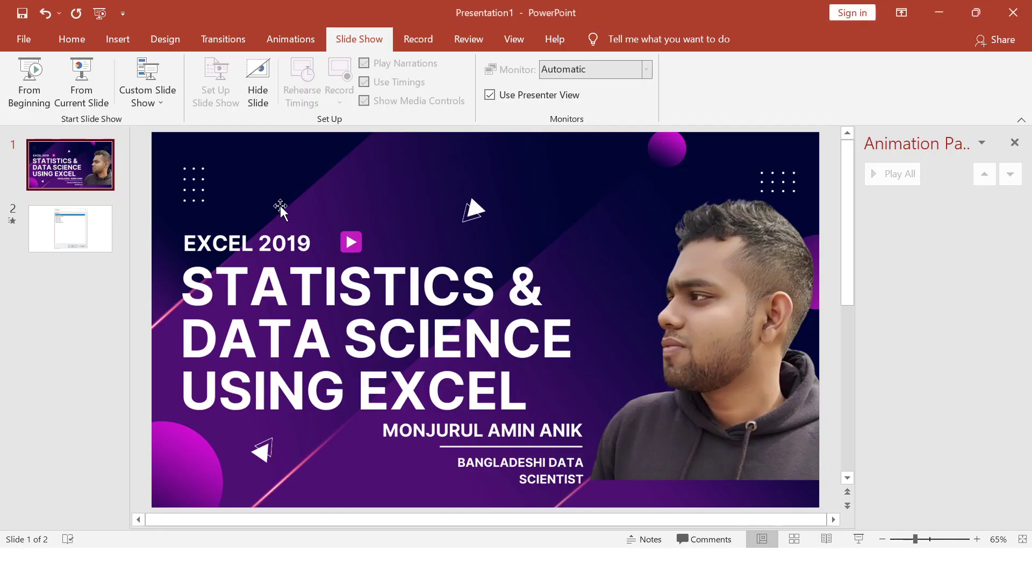
key(alt+Tab)
Step: Bring Excel forward and close the Activate sheet list, leaving the Excel Layout sheet visible
key(alt+Tab)
key(alt+Tab)
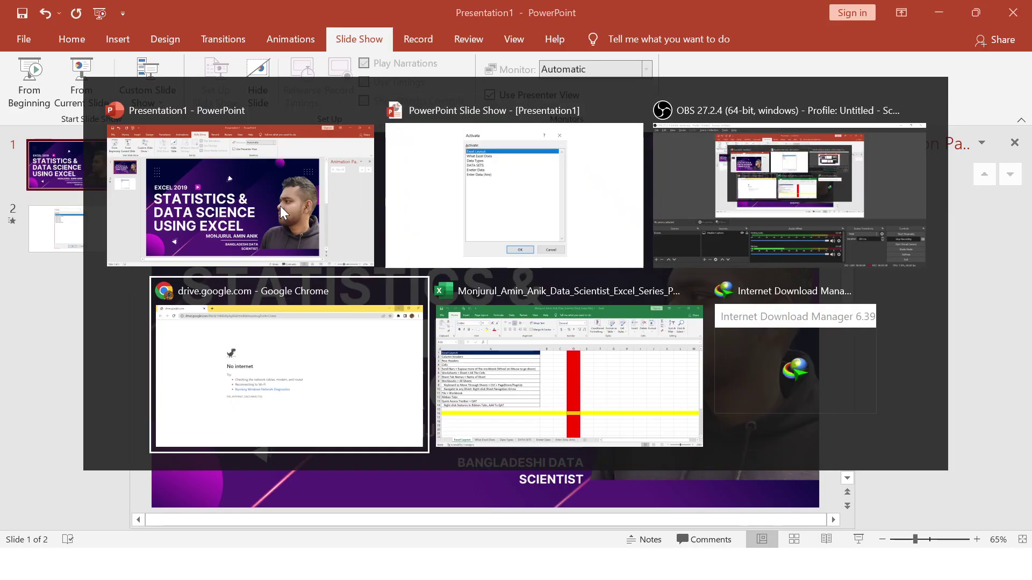
key(alt+Tab)
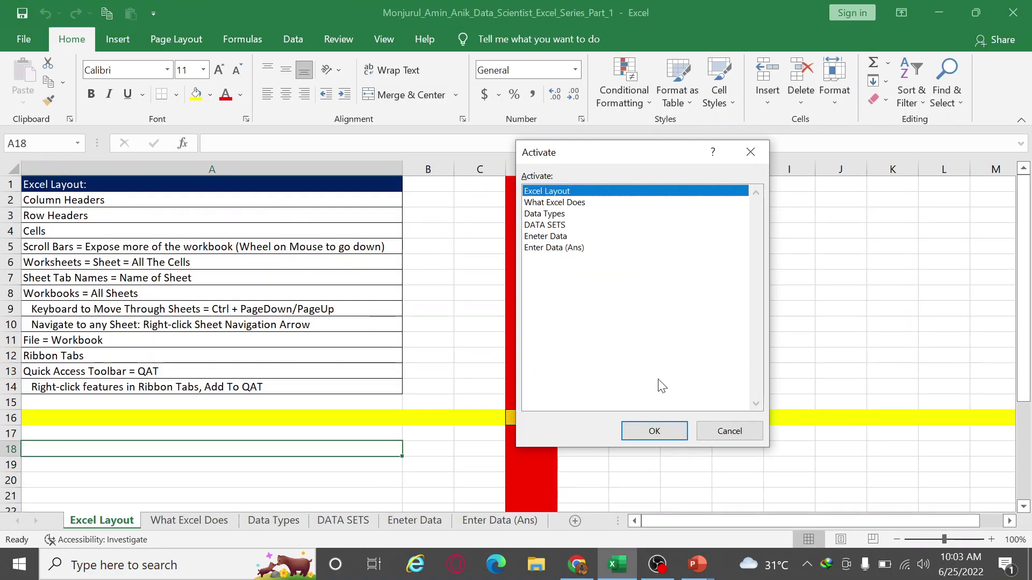
click(730, 433)
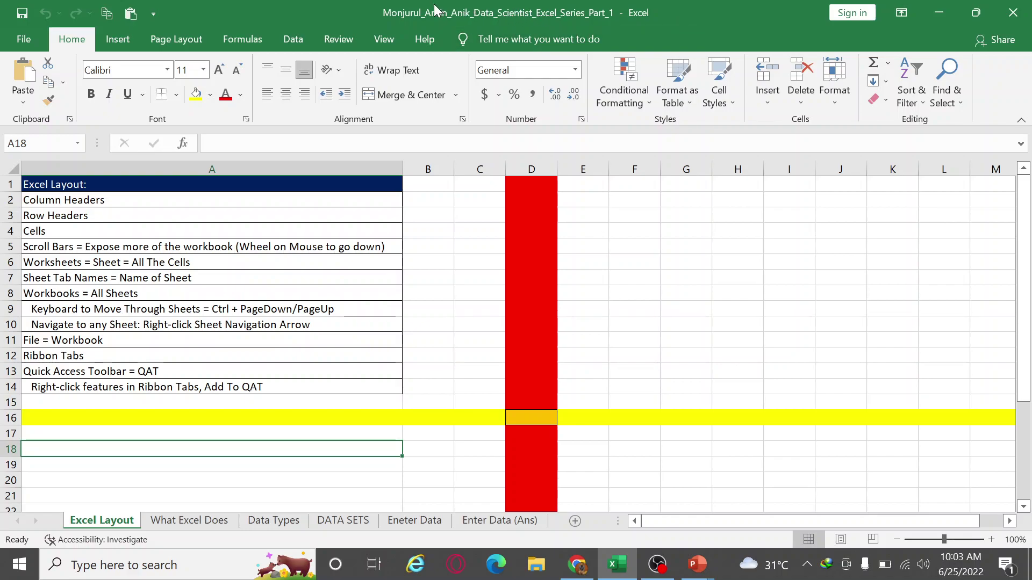
right_click(14, 525)
drag(70, 246, 468, 155)
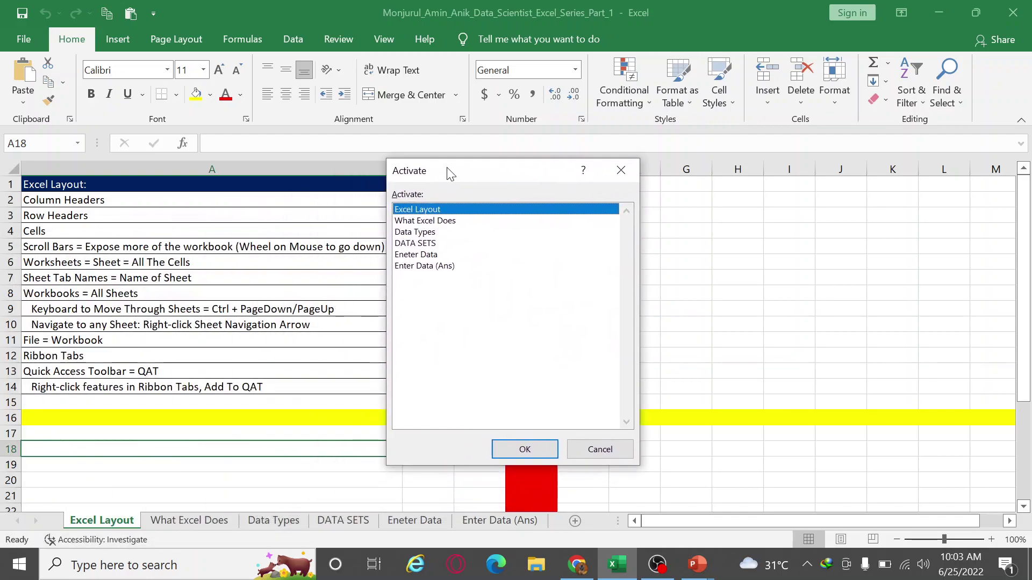
click(641, 157)
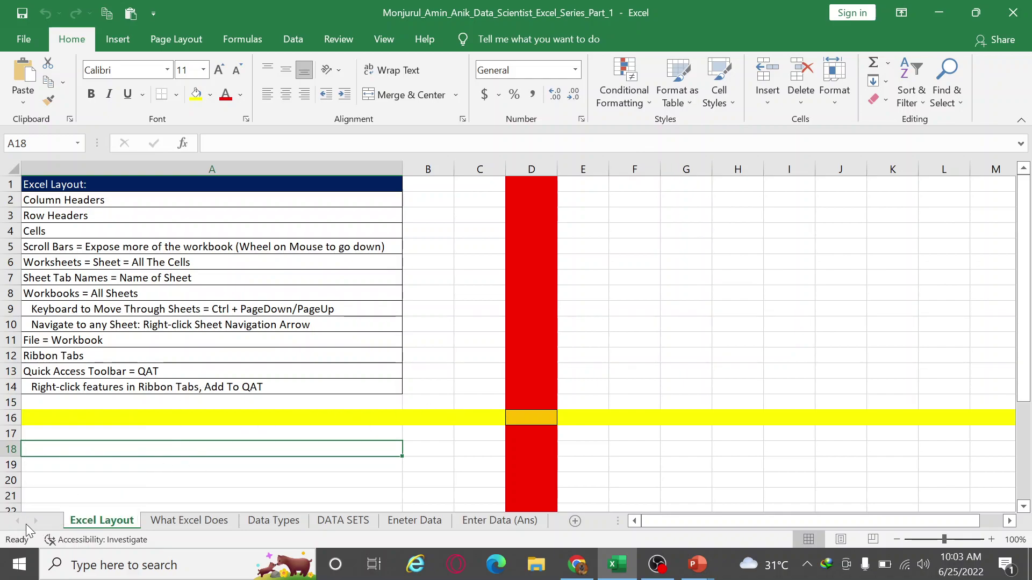
click(201, 524)
click(273, 522)
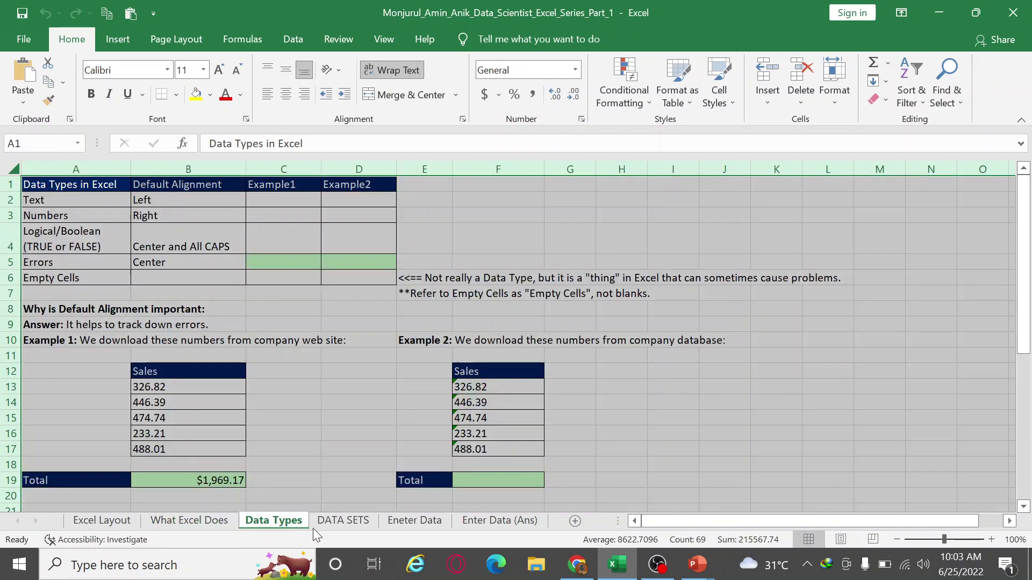
click(343, 521)
click(414, 522)
click(484, 521)
click(415, 521)
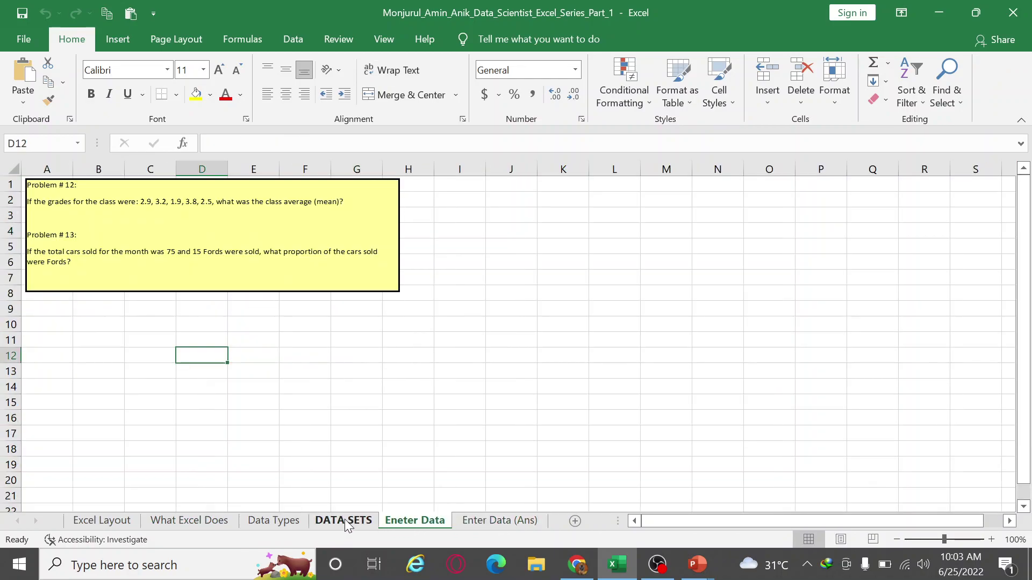
click(347, 523)
click(269, 521)
click(215, 522)
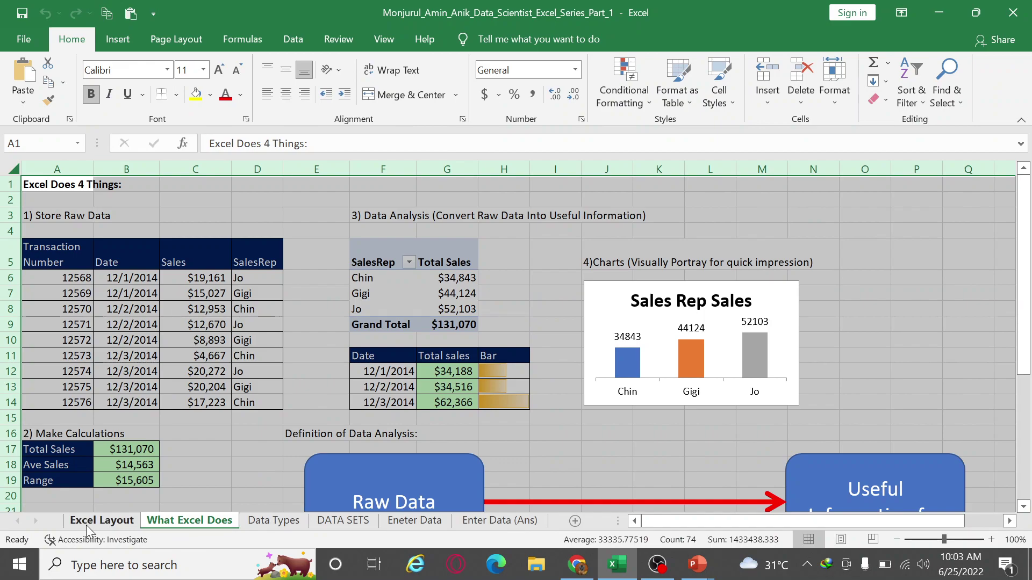
click(86, 525)
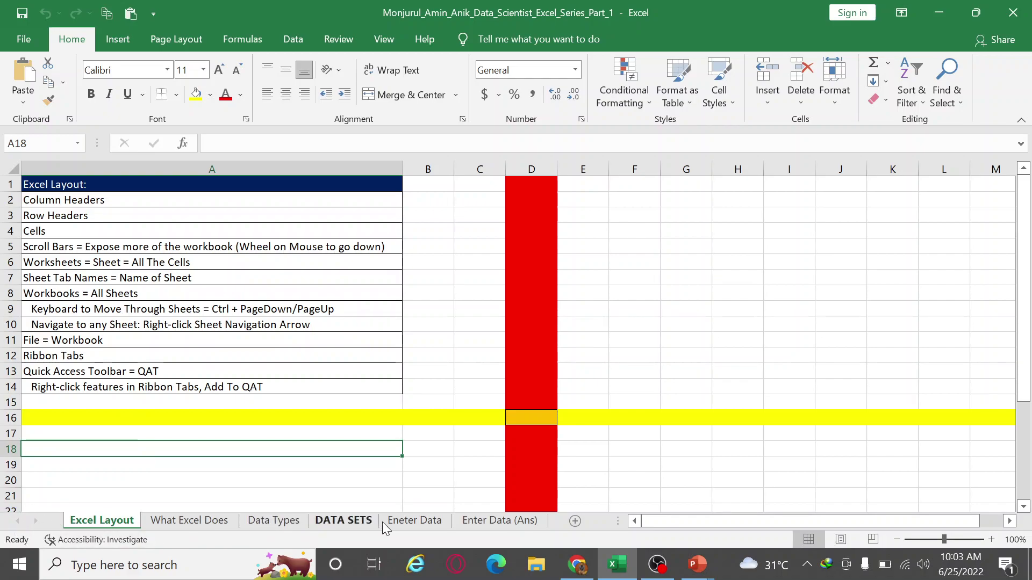
Step: Add new blank worksheets Sheet1 through Sheet10 with the New Sheet (+) button
click(580, 523)
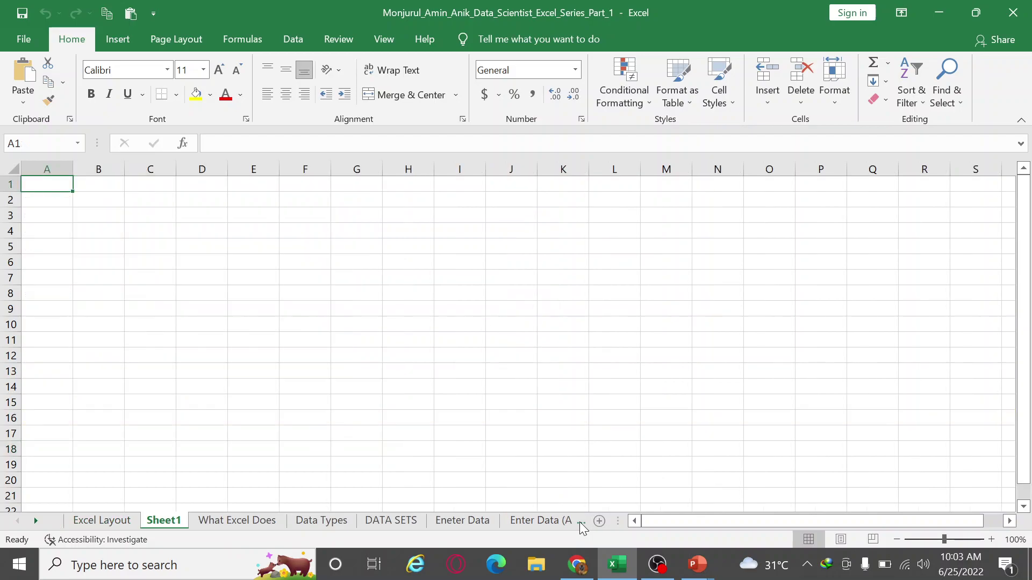
click(599, 522)
click(600, 523)
click(600, 522)
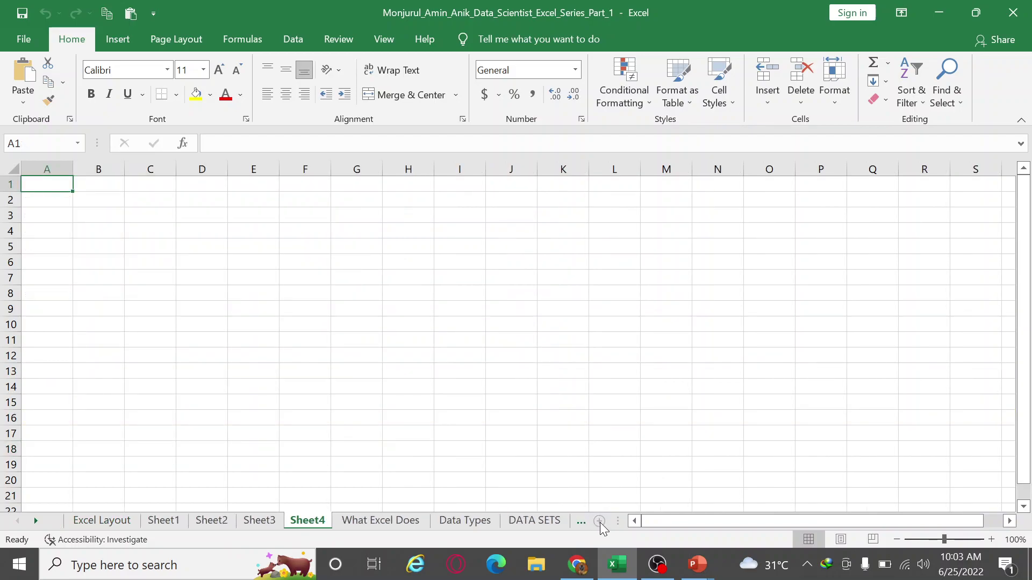
click(600, 522)
click(600, 522)
click(600, 522)
click(599, 522)
click(599, 523)
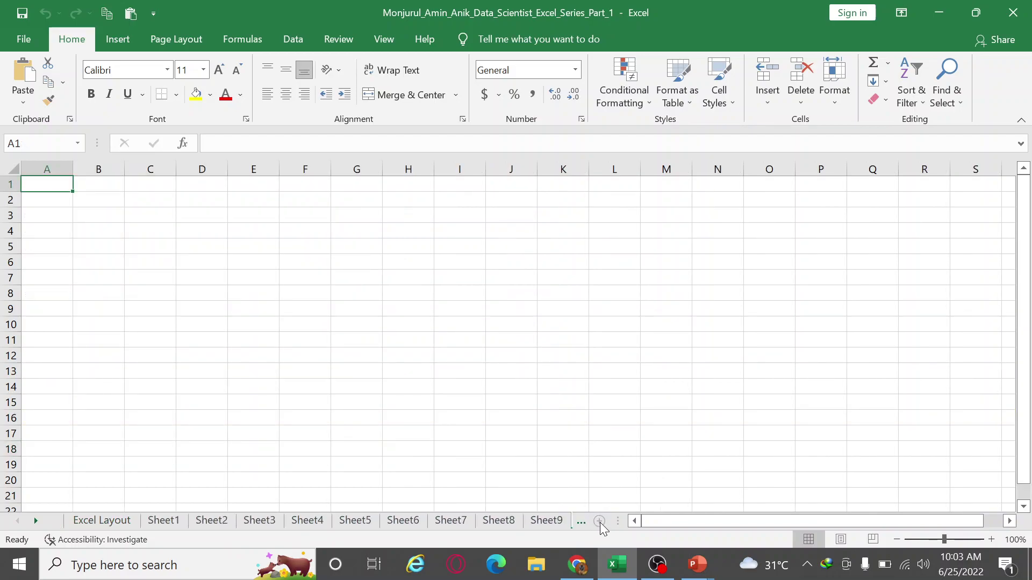
Step: Scroll the sheet tabs right through the new sheets, then back to the start
click(36, 521)
click(37, 521)
click(37, 520)
click(37, 520)
click(37, 520)
click(37, 520)
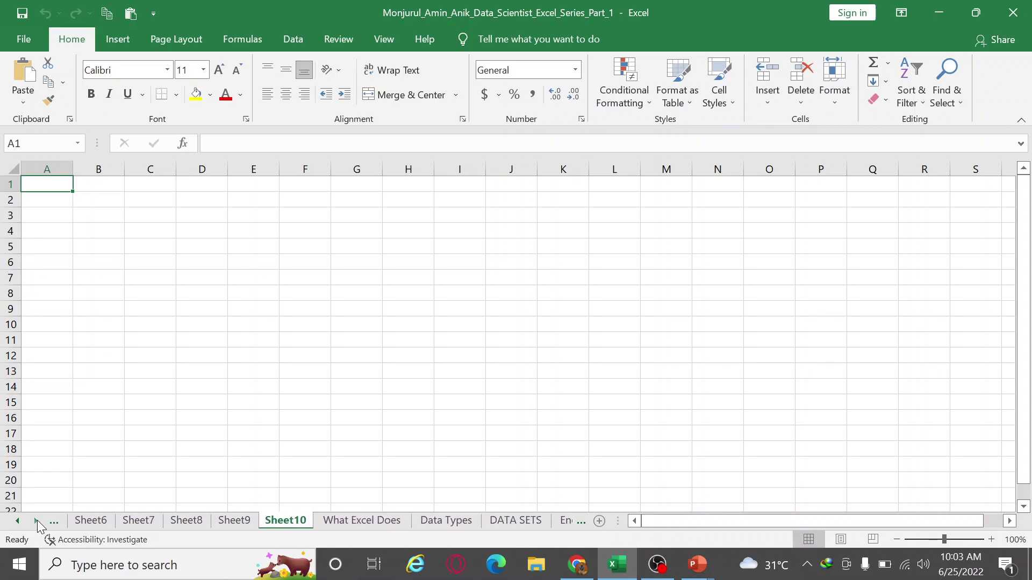
click(37, 521)
click(37, 520)
click(37, 521)
click(37, 520)
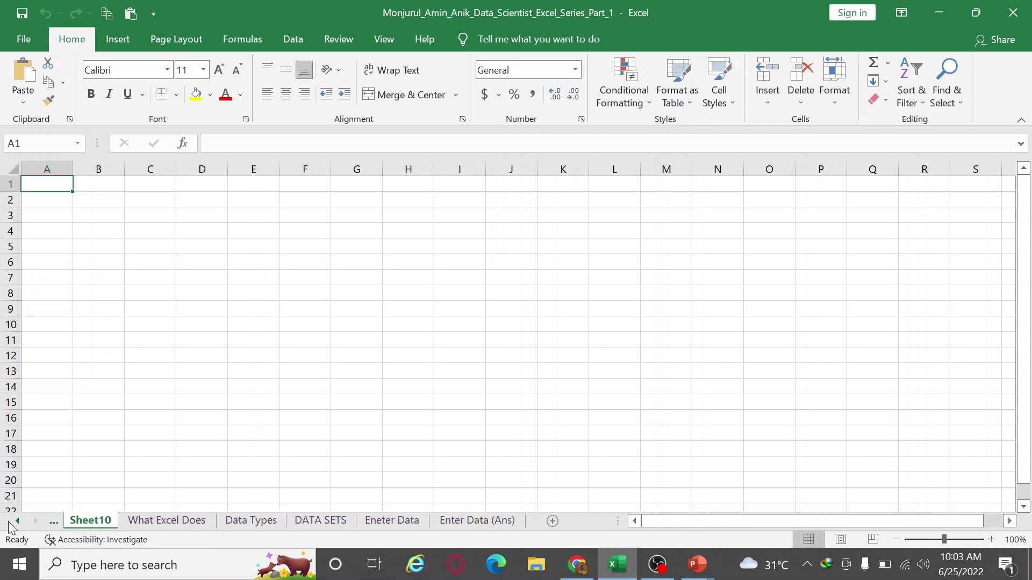
click(21, 522)
click(21, 522)
click(21, 522)
click(22, 523)
click(22, 523)
click(22, 522)
click(21, 523)
click(22, 522)
click(22, 523)
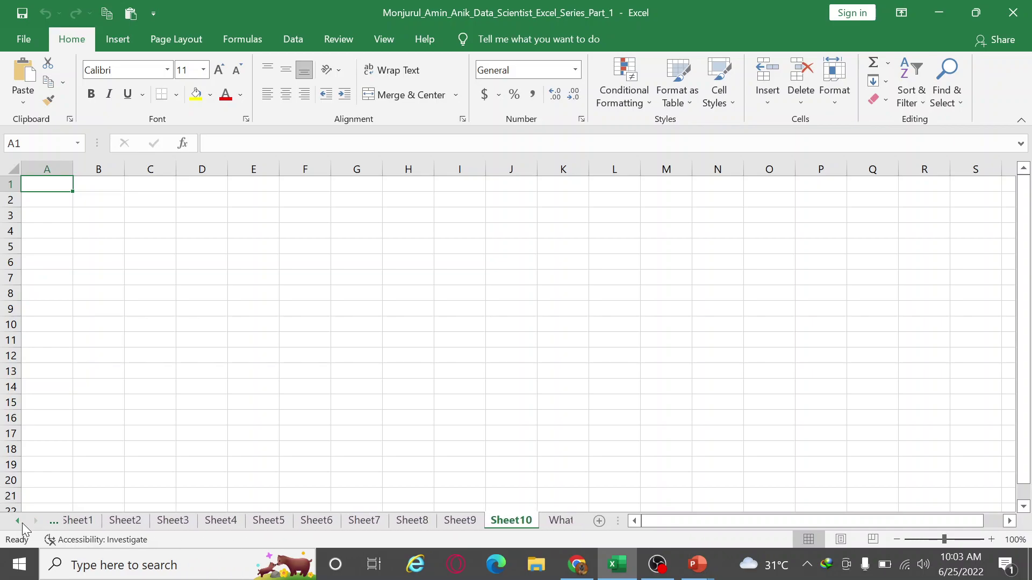
click(22, 523)
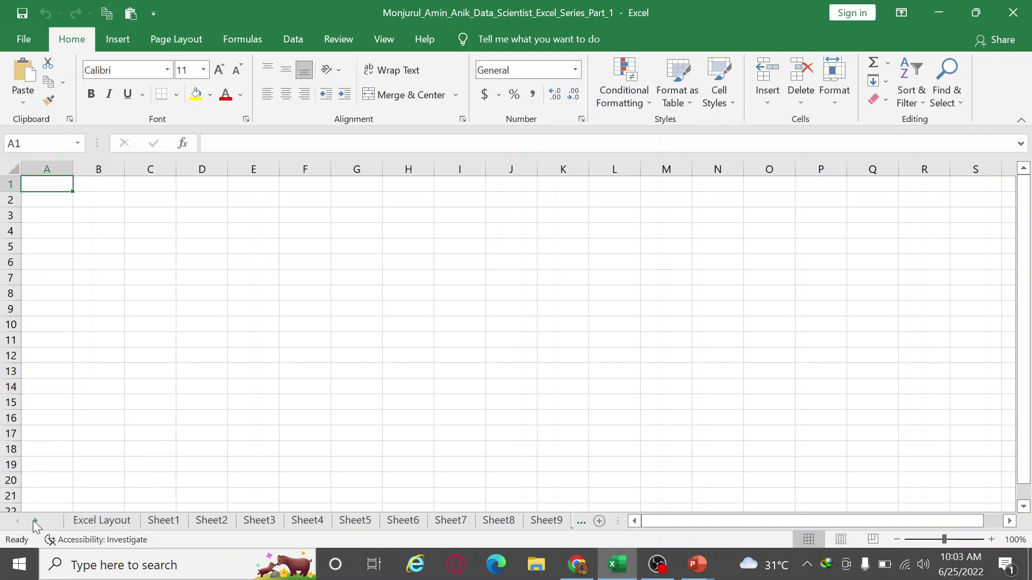
right_click(33, 521)
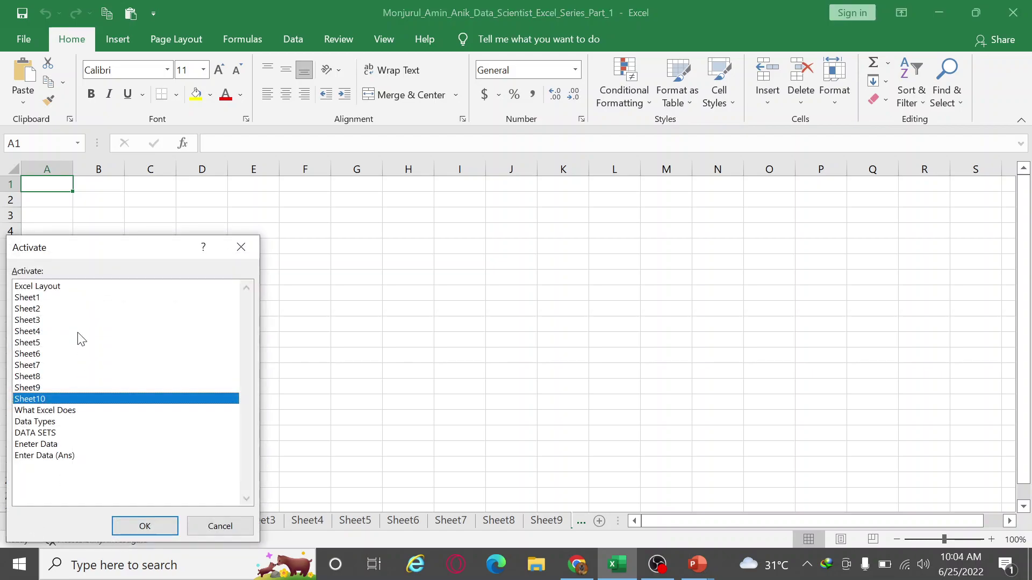
drag(71, 248, 420, 177)
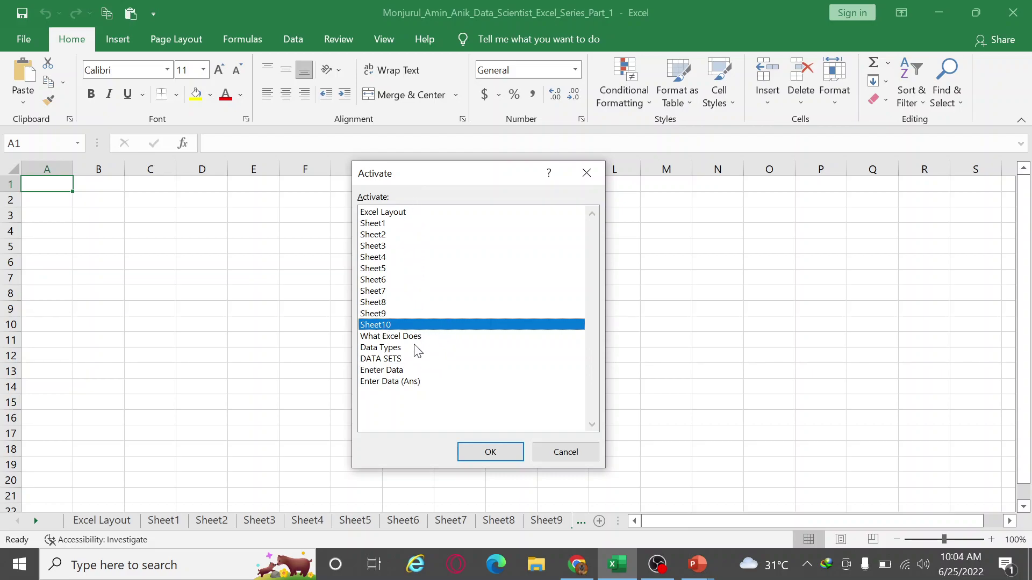
click(398, 225)
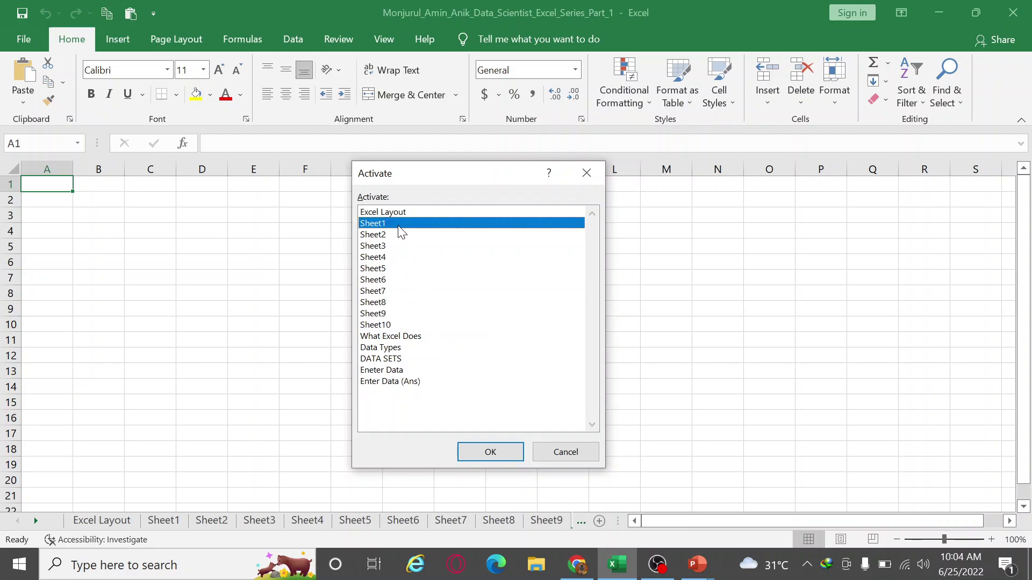
double_click(398, 213)
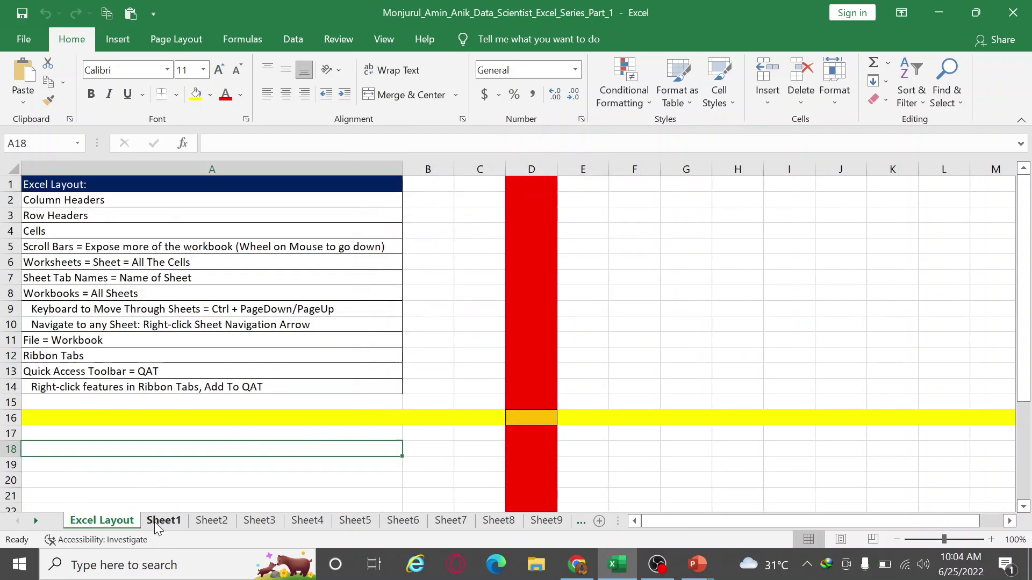
click(155, 522)
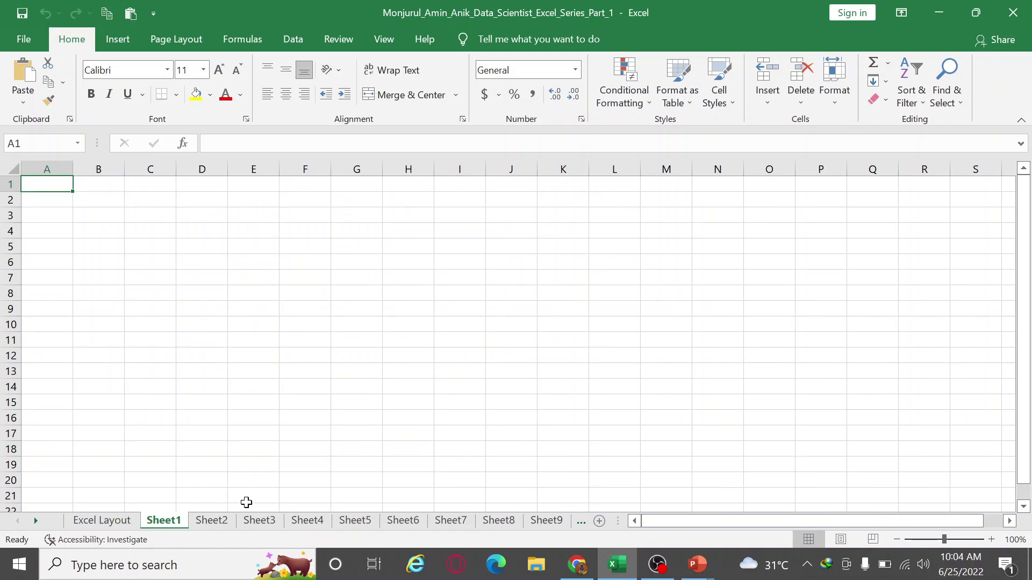
click(211, 521)
click(259, 520)
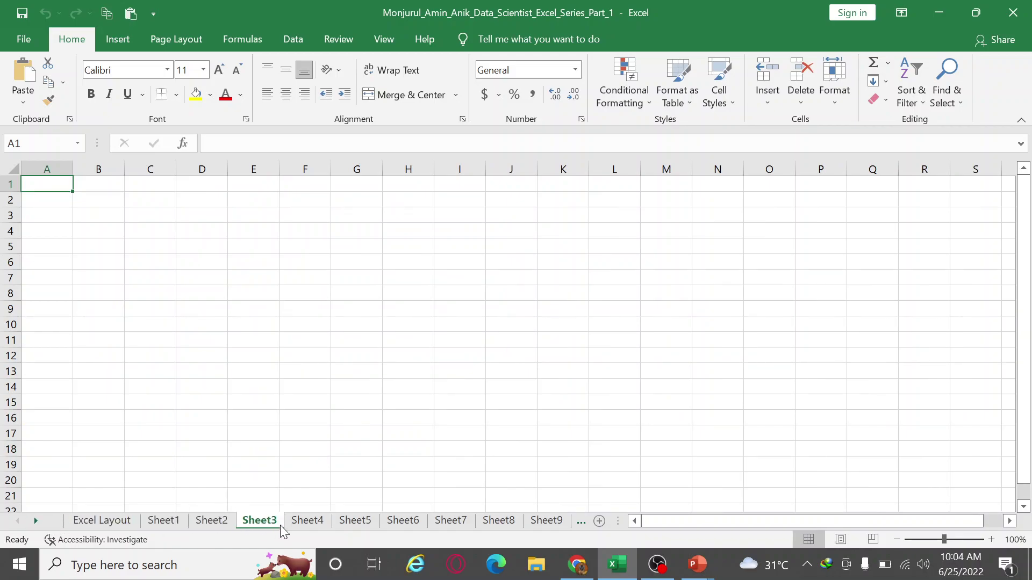
click(552, 521)
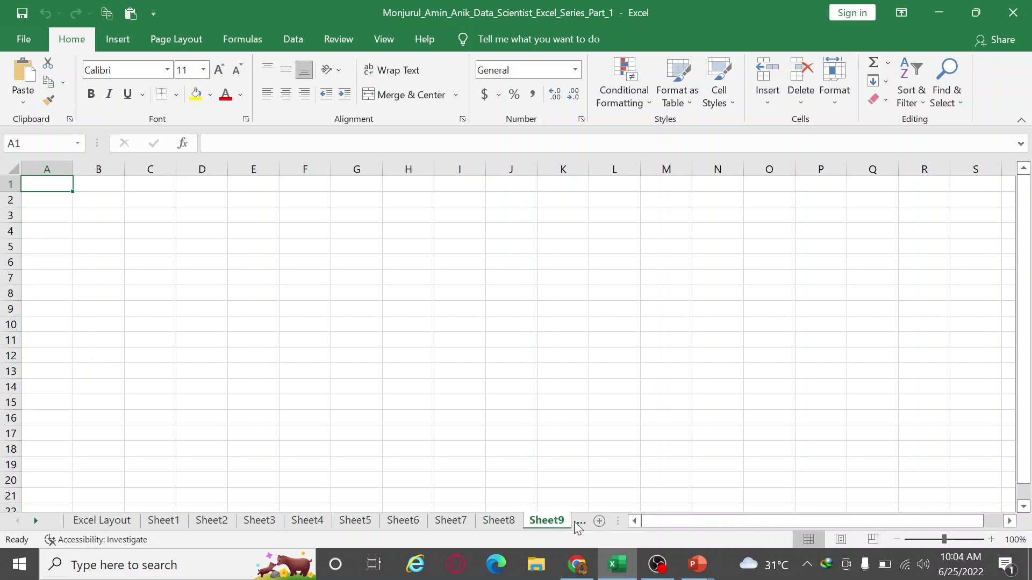
click(36, 521)
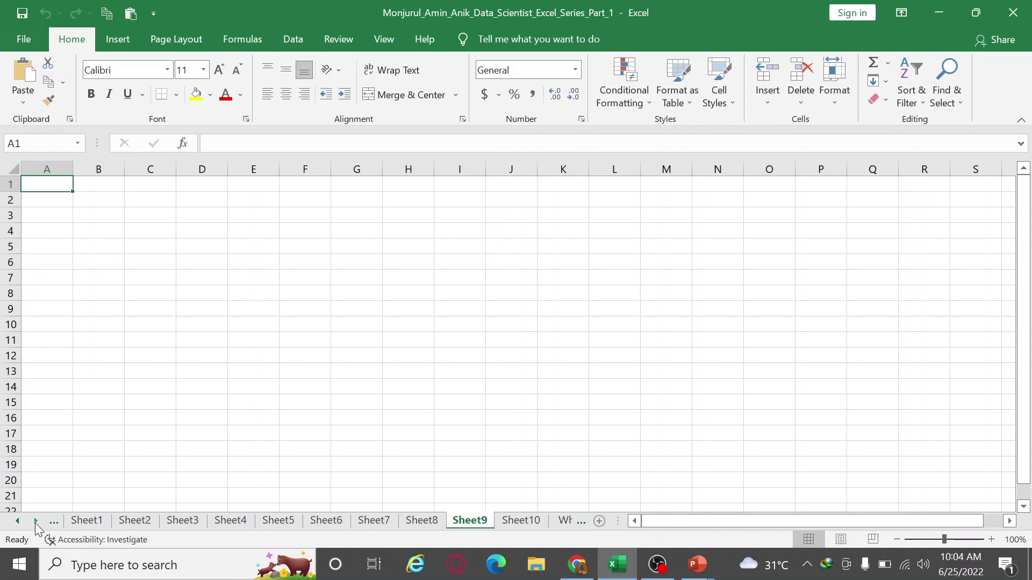
click(35, 521)
click(476, 524)
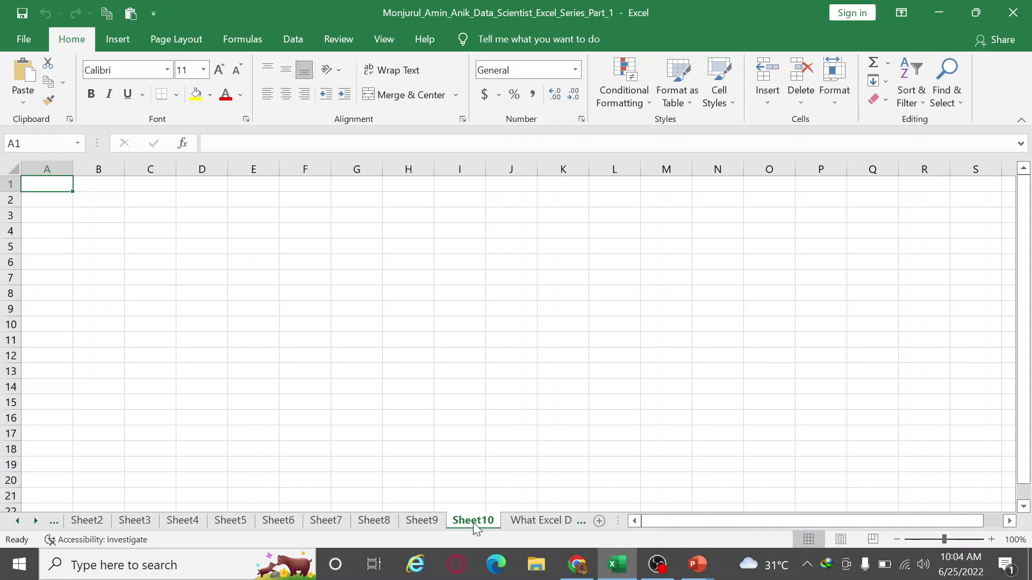
Step: Group the new blank sheet tabs from Sheet1 onward and delete them together
ctrl+click(430, 521)
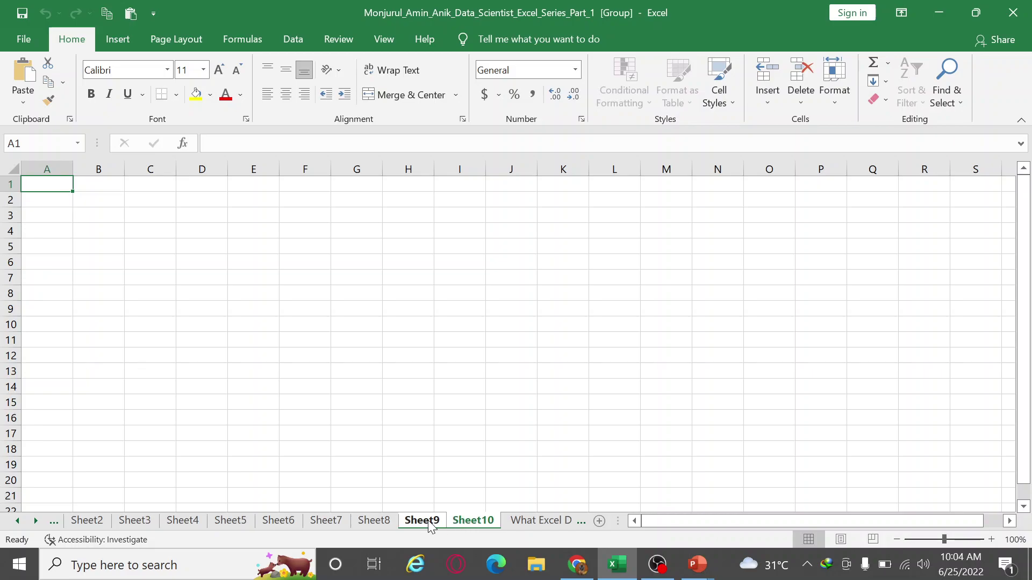
ctrl+click(370, 521)
ctrl+click(333, 521)
ctrl+click(279, 521)
ctrl+click(87, 520)
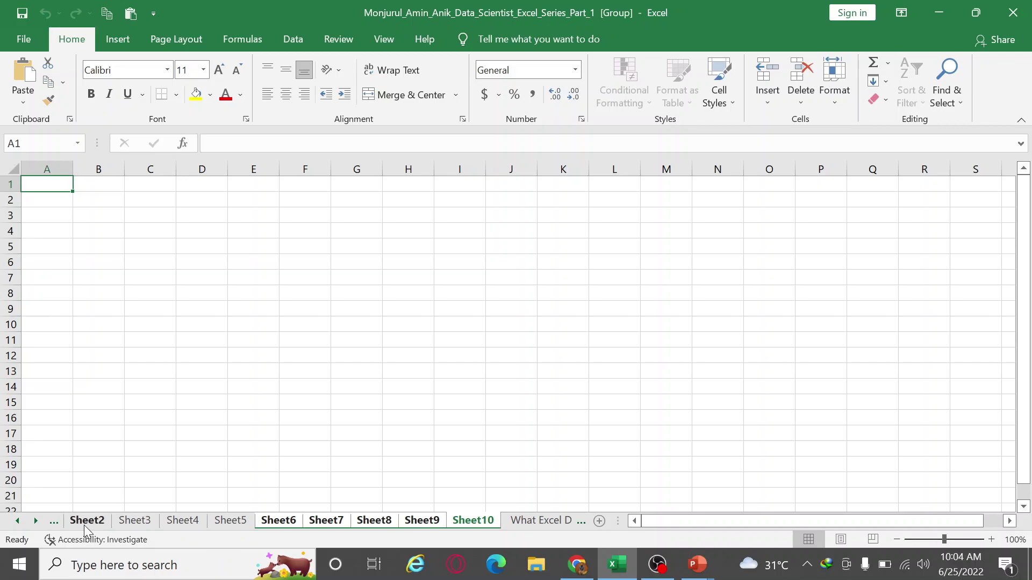
shift+click(82, 526)
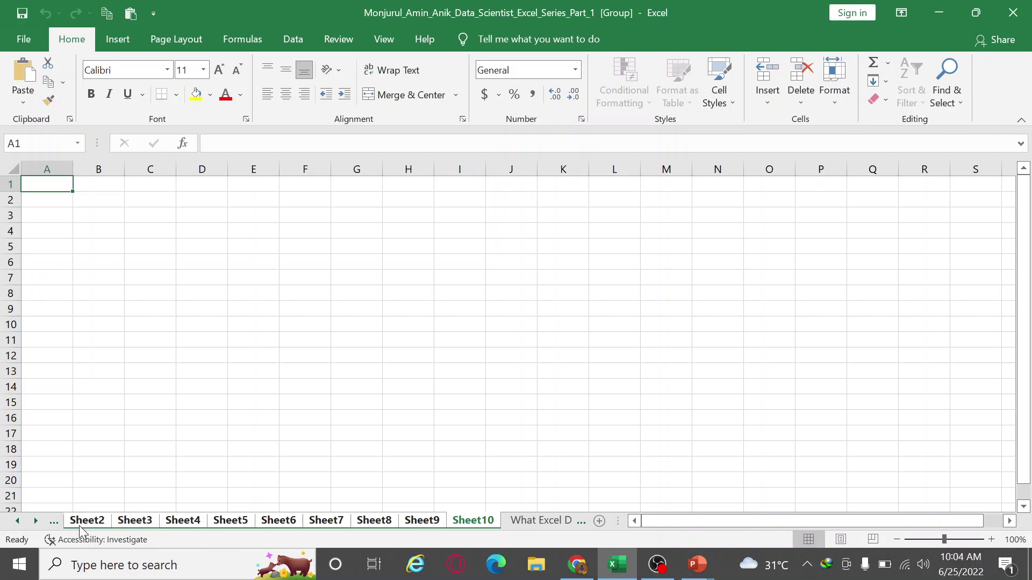
click(17, 522)
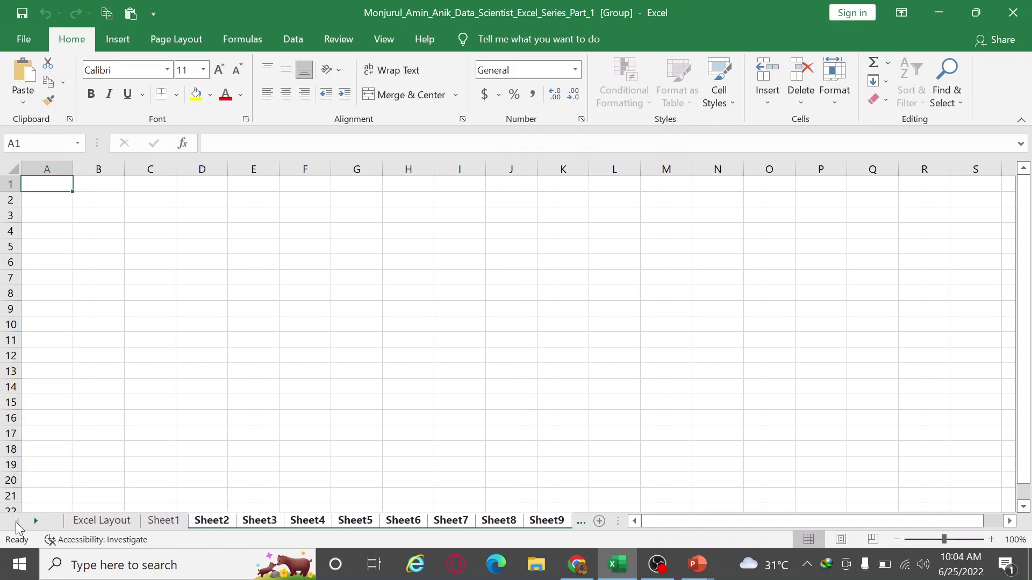
ctrl+click(162, 520)
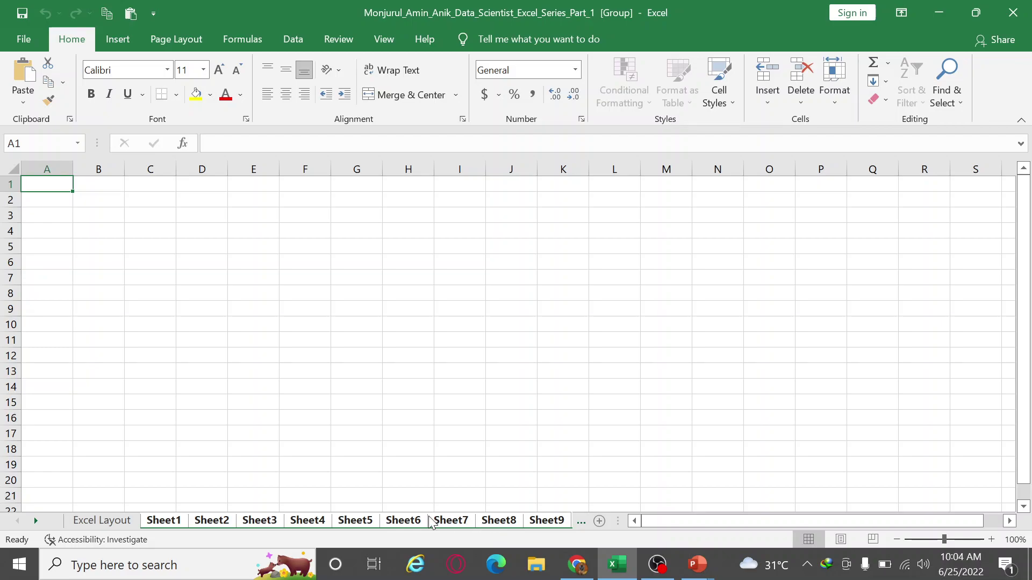
right_click(260, 525)
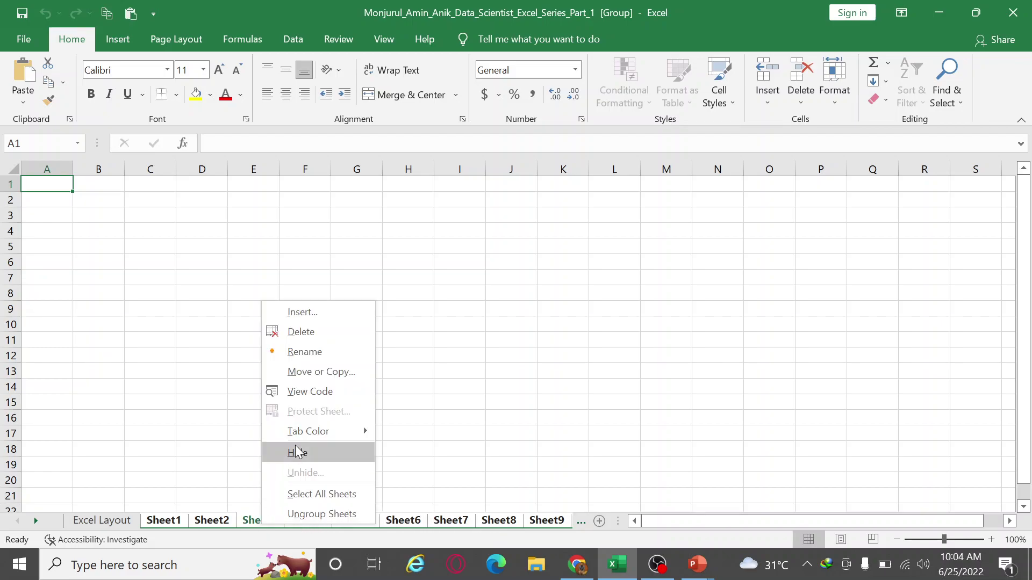
click(301, 331)
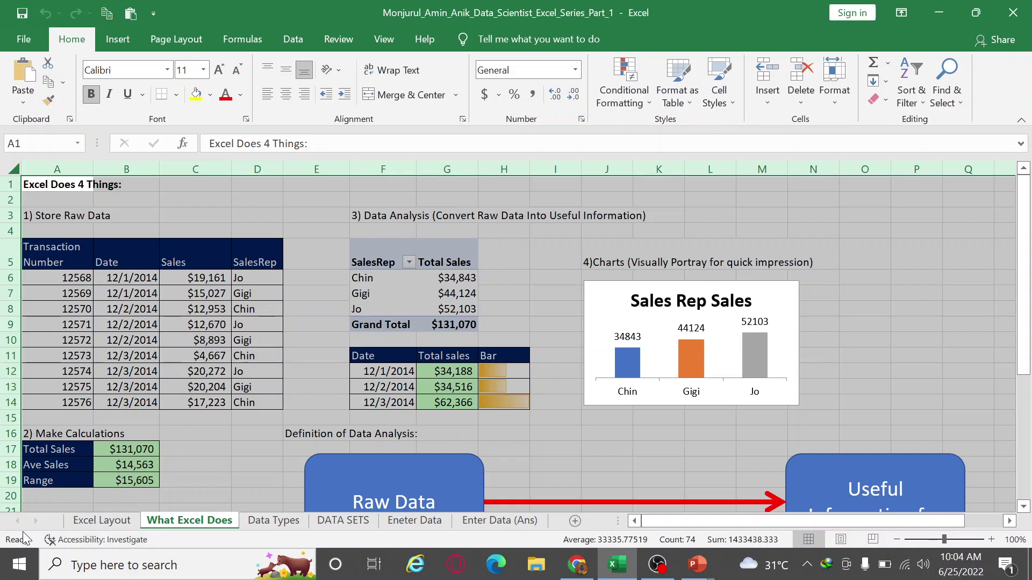
Step: Switch to the Excel Layout sheet and dismiss the Activate sheet list
click(66, 521)
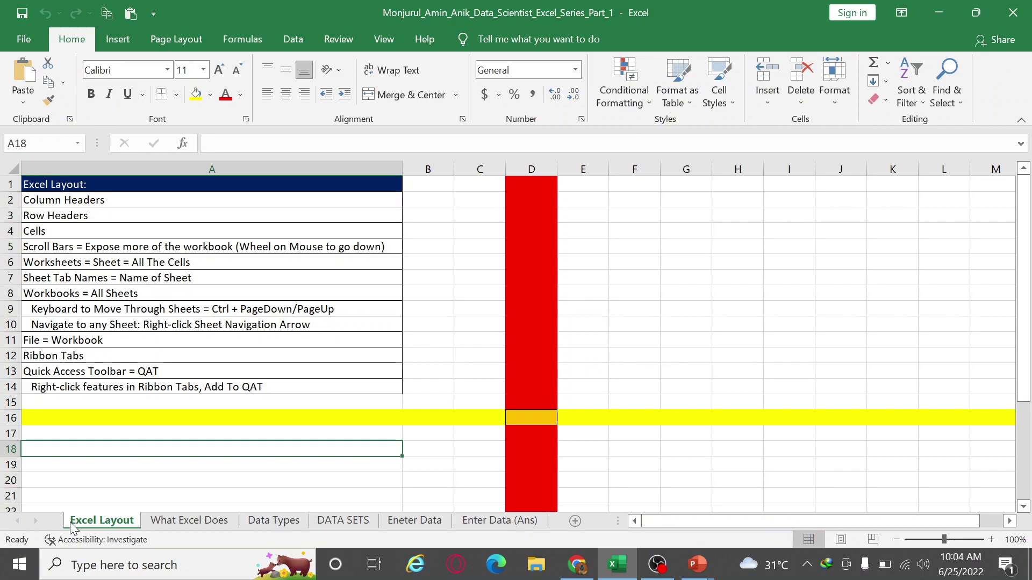
right_click(13, 524)
drag(99, 246, 415, 195)
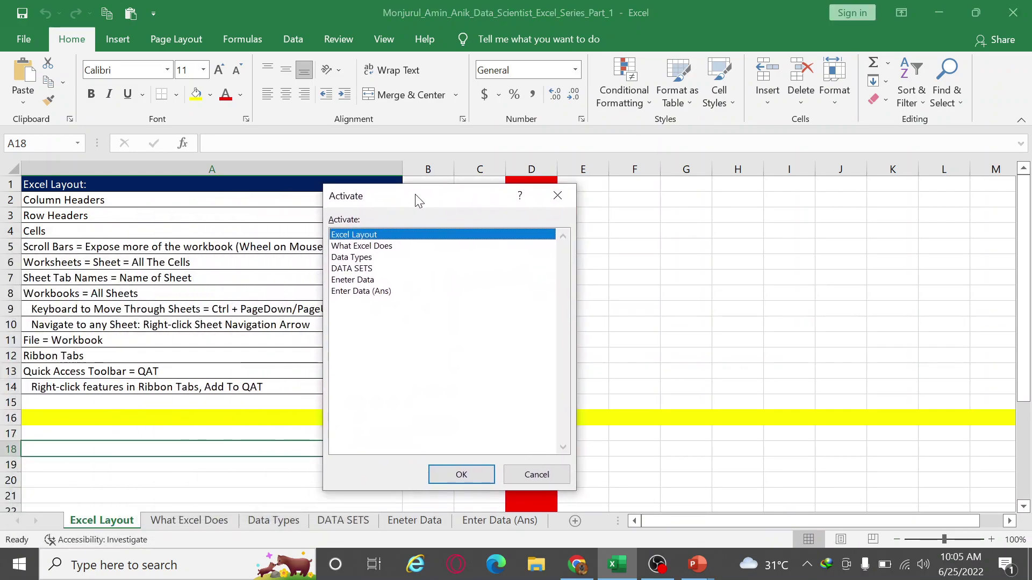
click(557, 195)
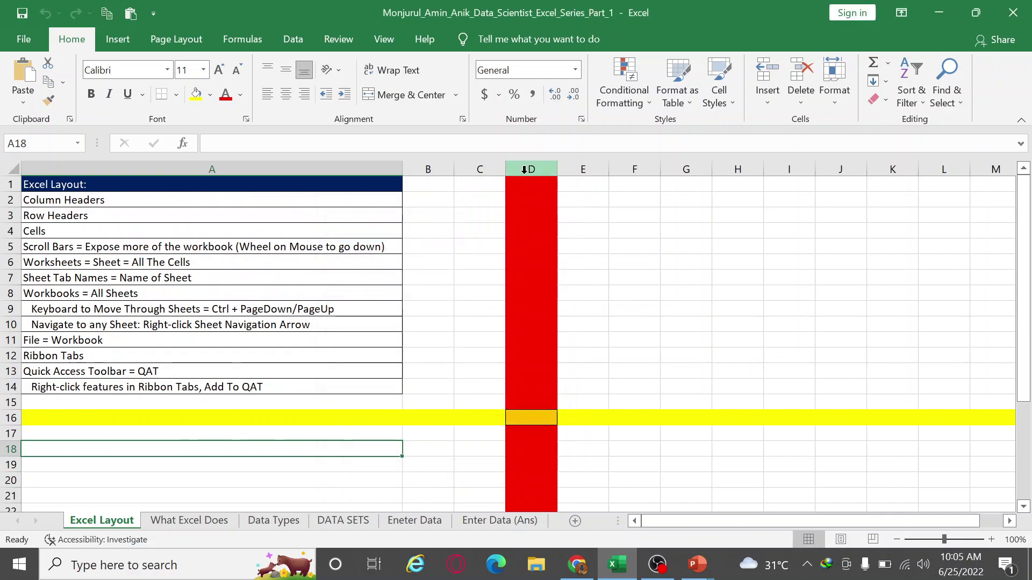
Step: Select column D, then row 16 across columns A to G, to show columns and rows
click(525, 194)
drag(525, 195, 535, 478)
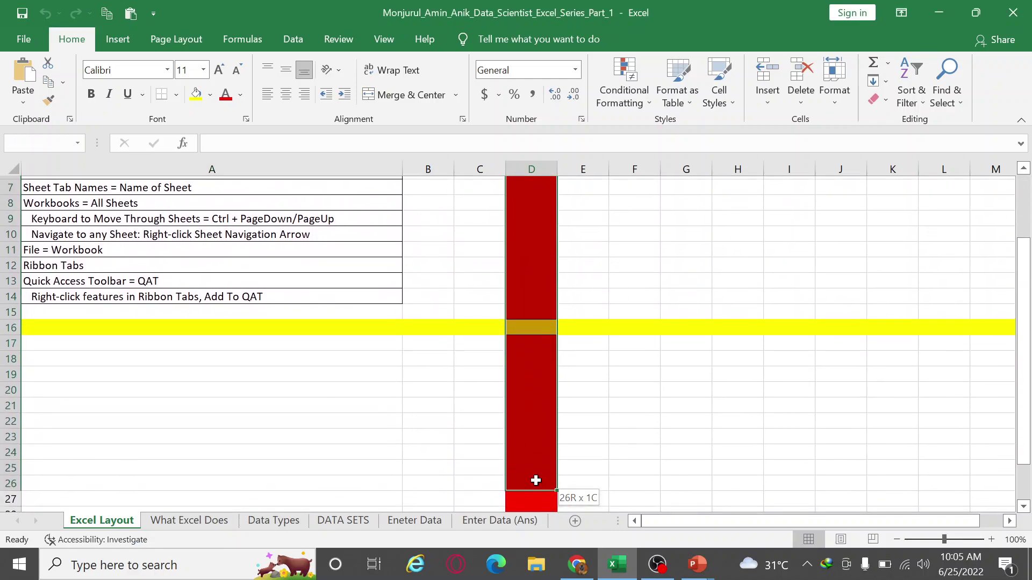
scroll(537, 479, up, 2)
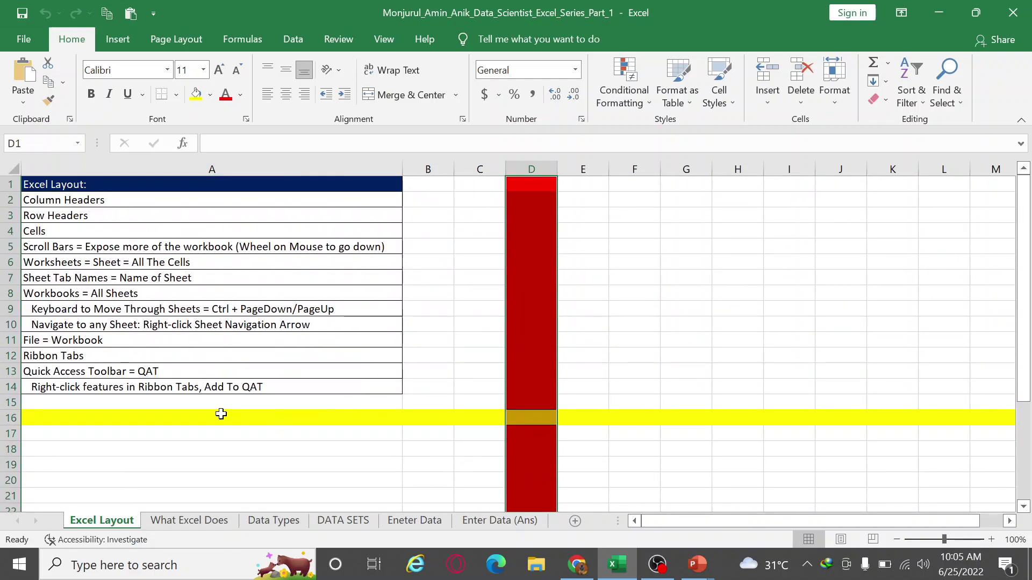
drag(219, 417, 944, 422)
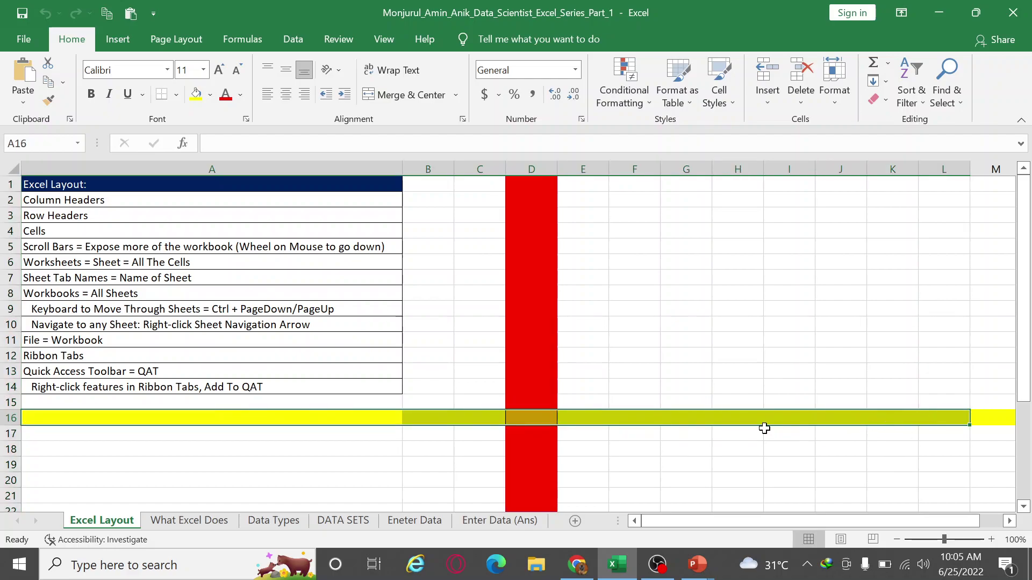
click(676, 380)
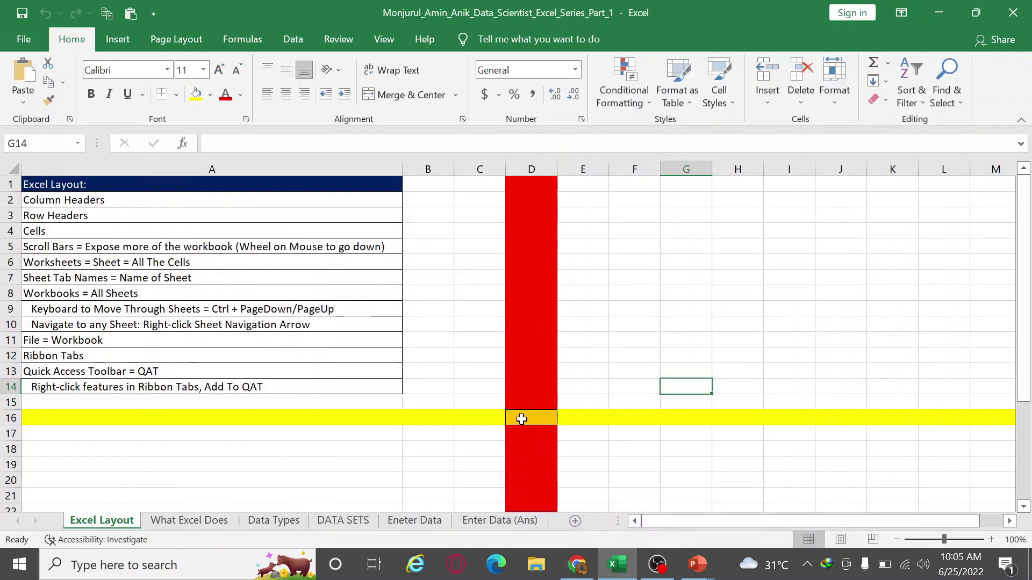
Step: Select individual cells one by one, ending at I8, D16 and C15
click(521, 419)
click(599, 399)
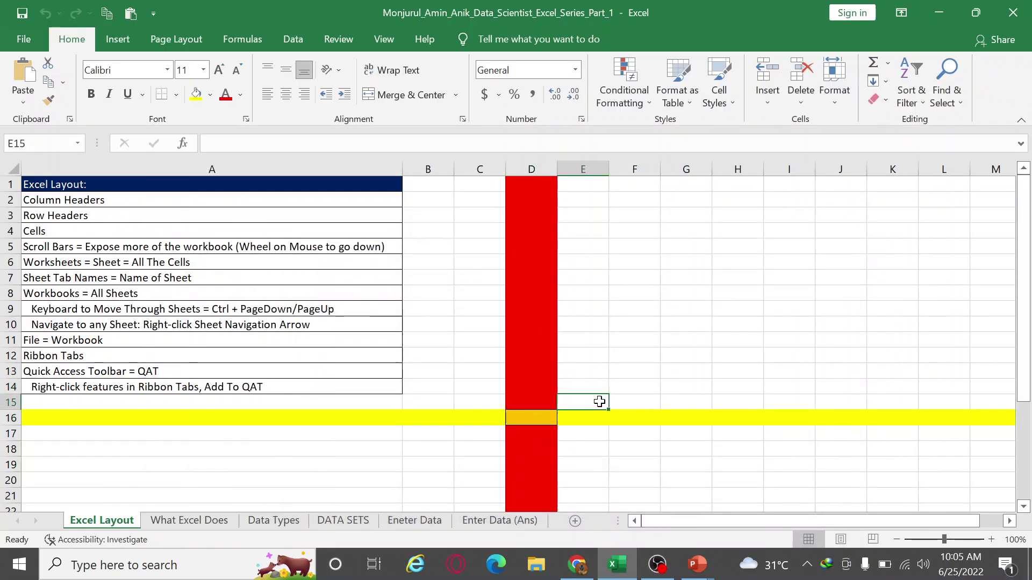
click(640, 360)
click(704, 341)
click(728, 322)
click(776, 296)
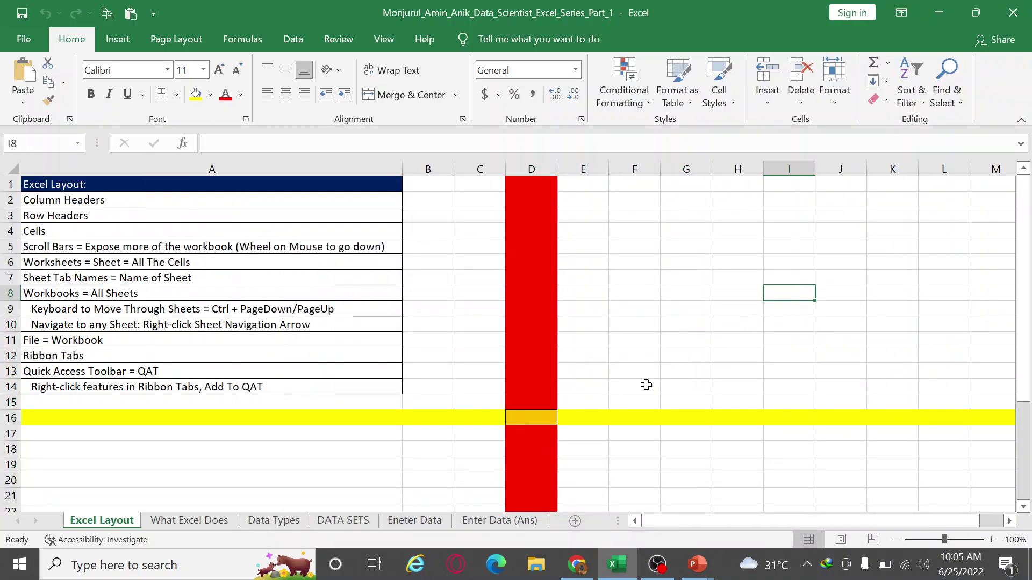
click(519, 417)
click(466, 405)
Step: Enter a name in cell D16
click(418, 385)
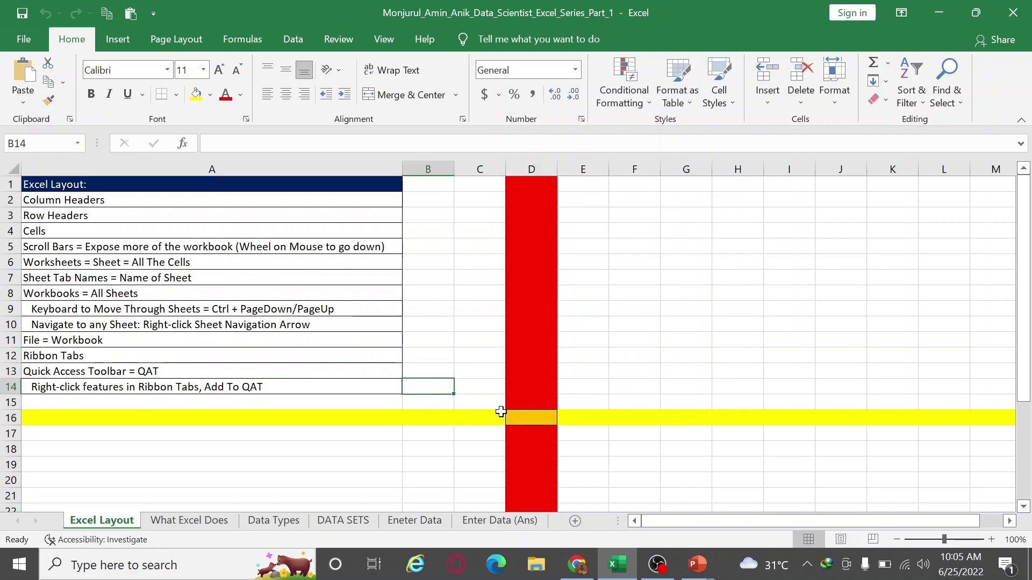
click(524, 418)
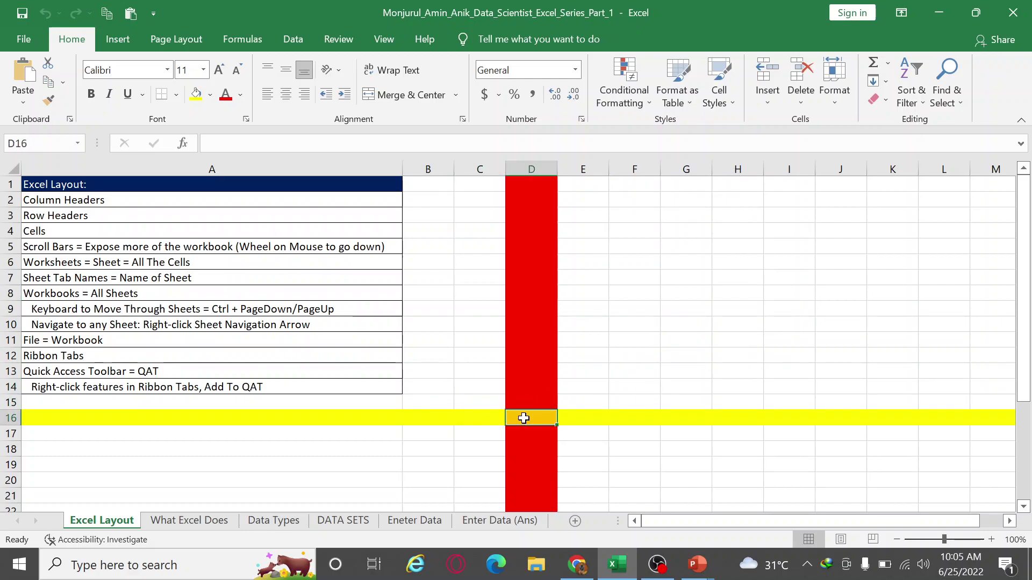
text(A)
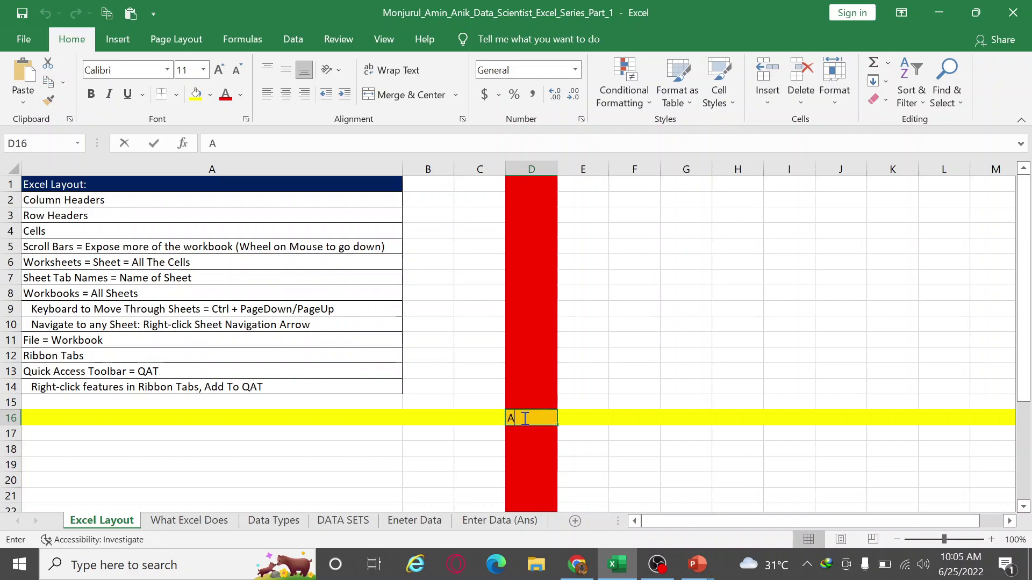
text(NIK)
key(Return)
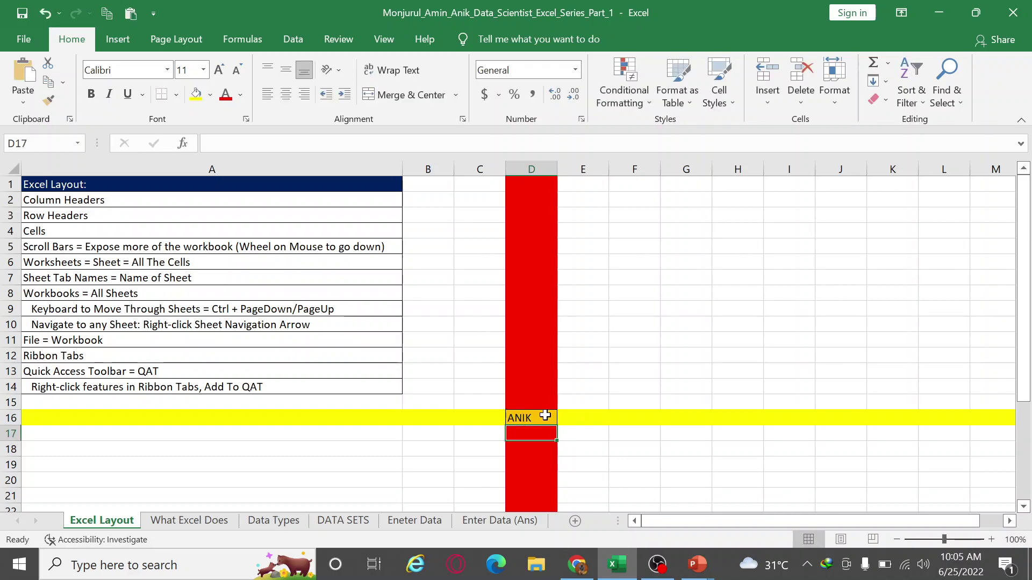
Step: Enter DATA ANALYSIS in cell E16
click(579, 414)
text(DT)
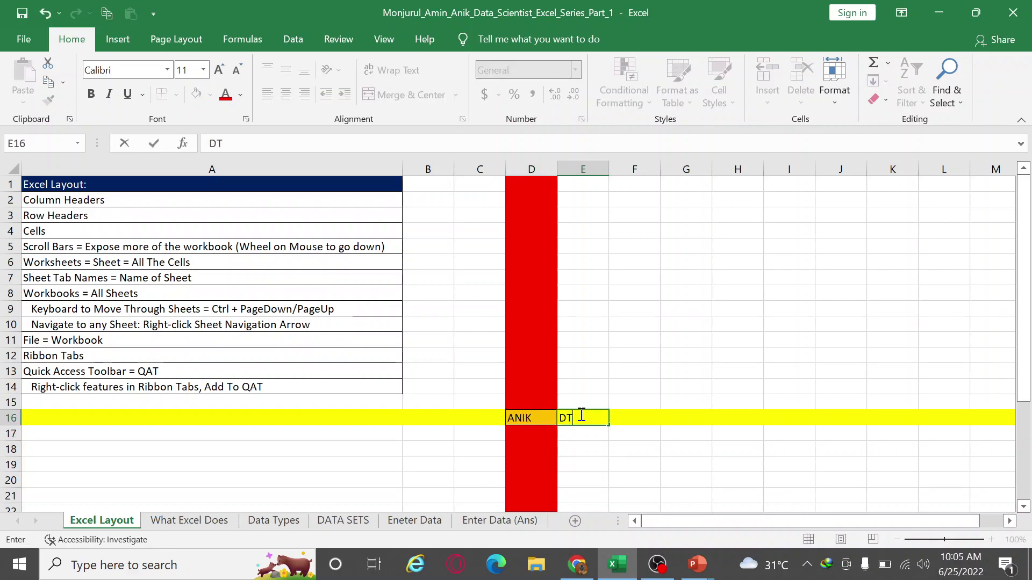
text(AE)
text(ATA A)
text(NALYSIS)
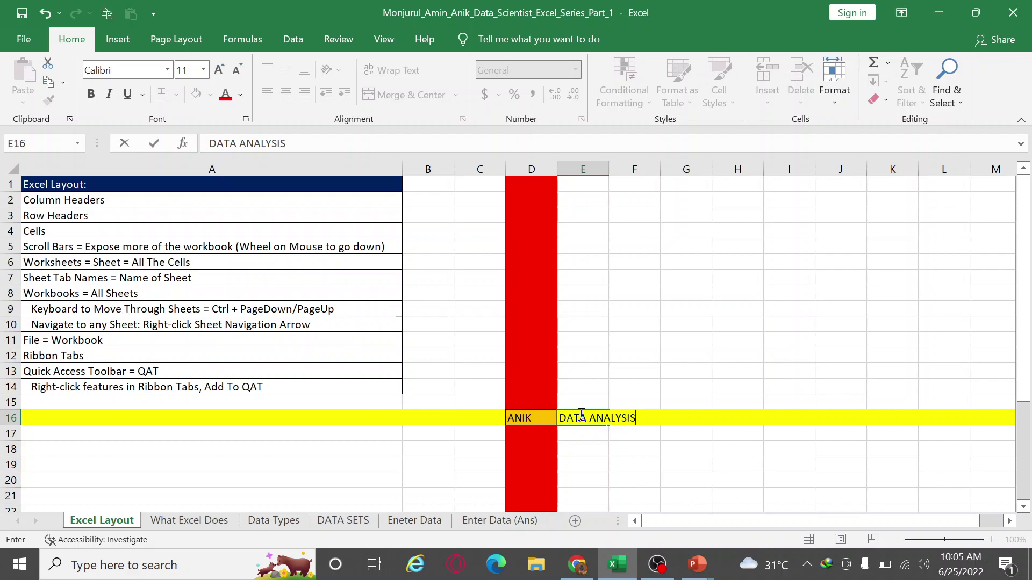
click(576, 445)
click(594, 437)
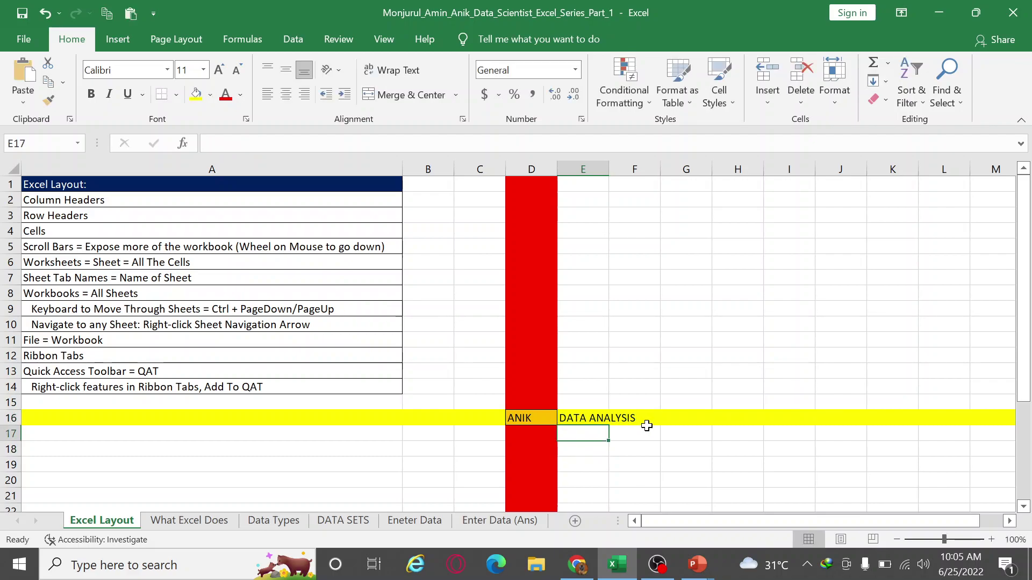
click(522, 417)
click(570, 418)
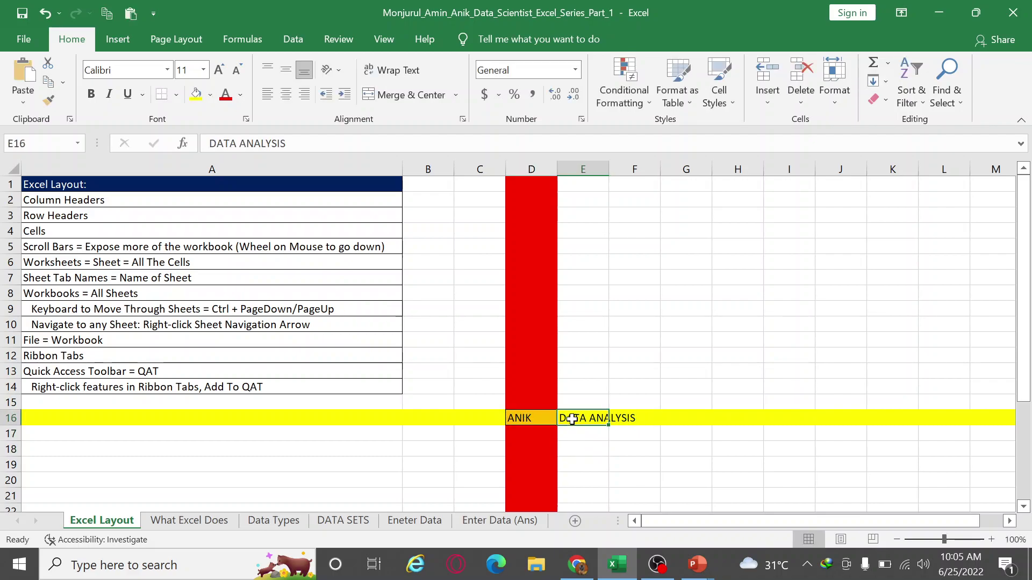
click(527, 421)
Step: Enter 120 in E17 and 240 in E18
click(570, 434)
text(1)
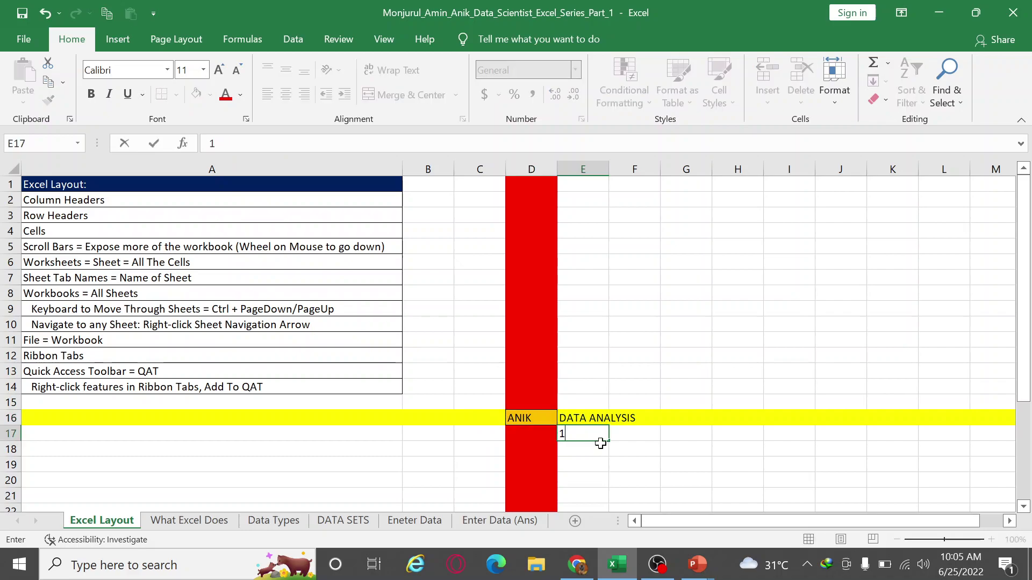
text(20)
key(Return)
text(240)
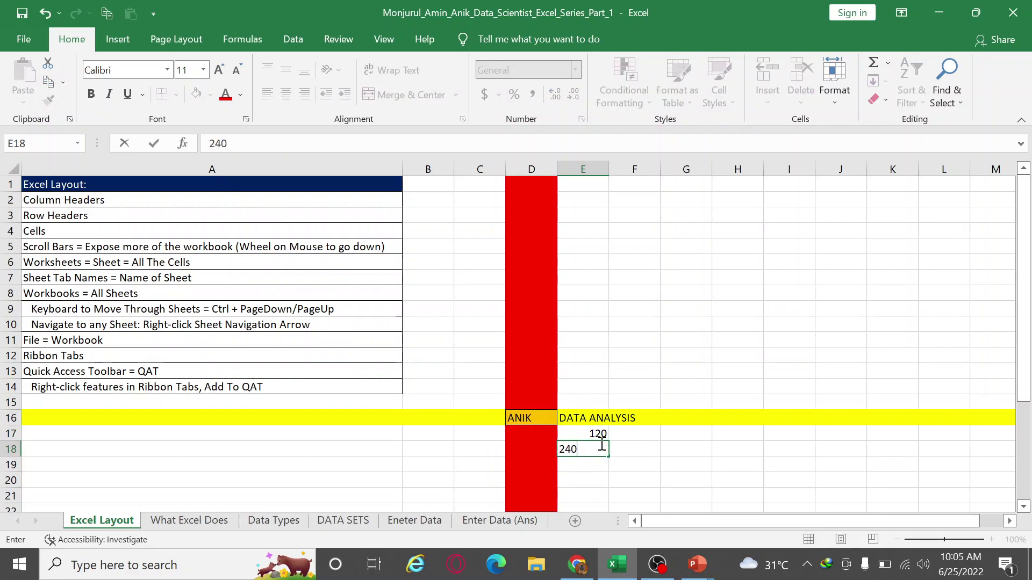
key(Return)
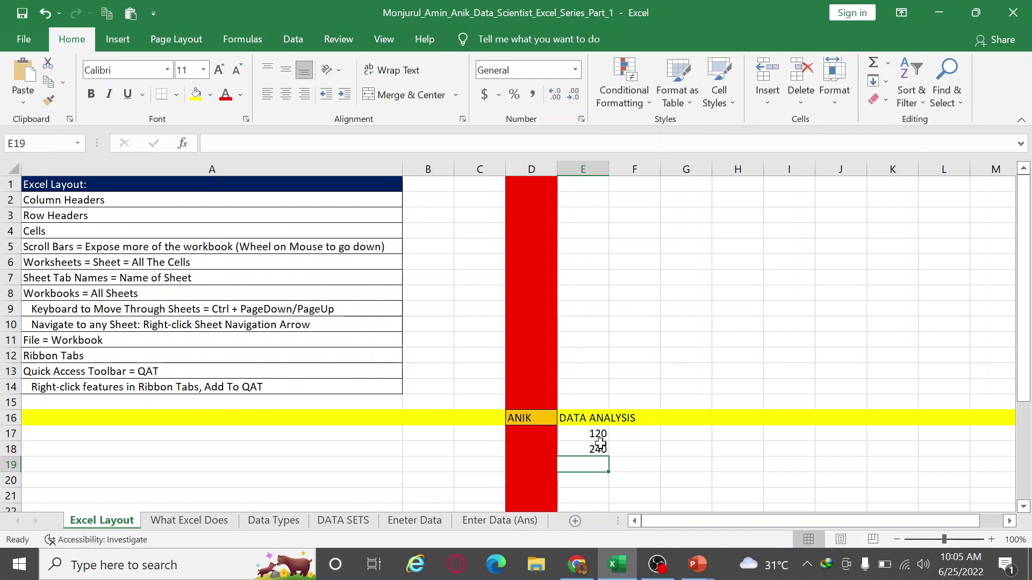
Step: Review the filled cells and enter CELL in E15
click(576, 418)
click(548, 419)
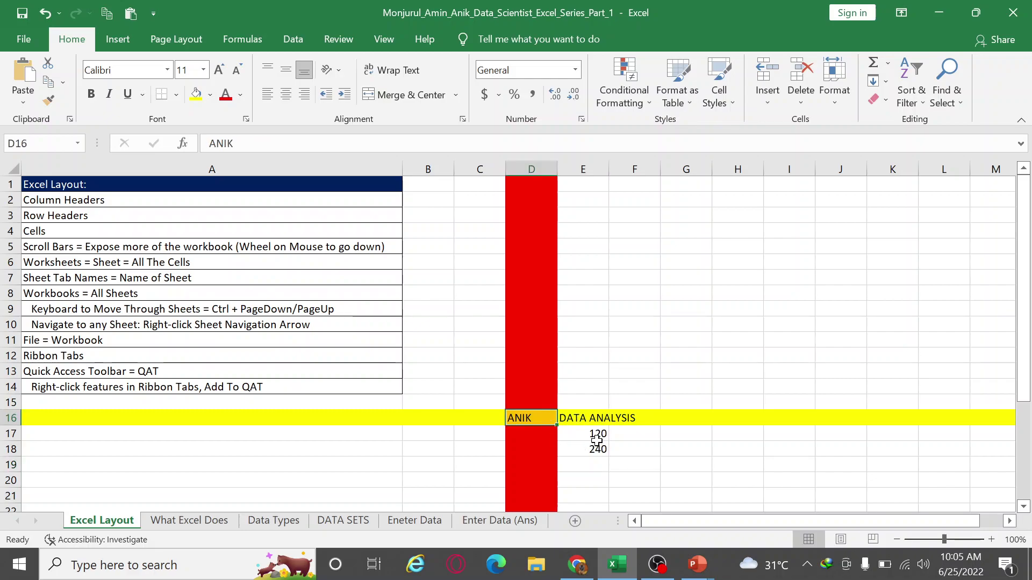
click(597, 438)
click(595, 450)
click(537, 417)
click(588, 409)
text(CELL)
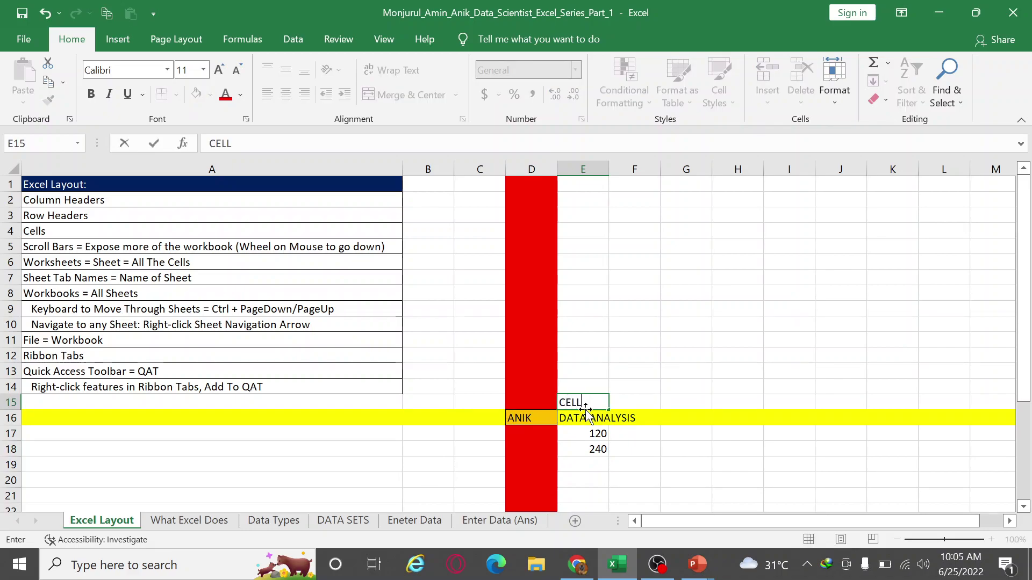
key(Return)
click(586, 406)
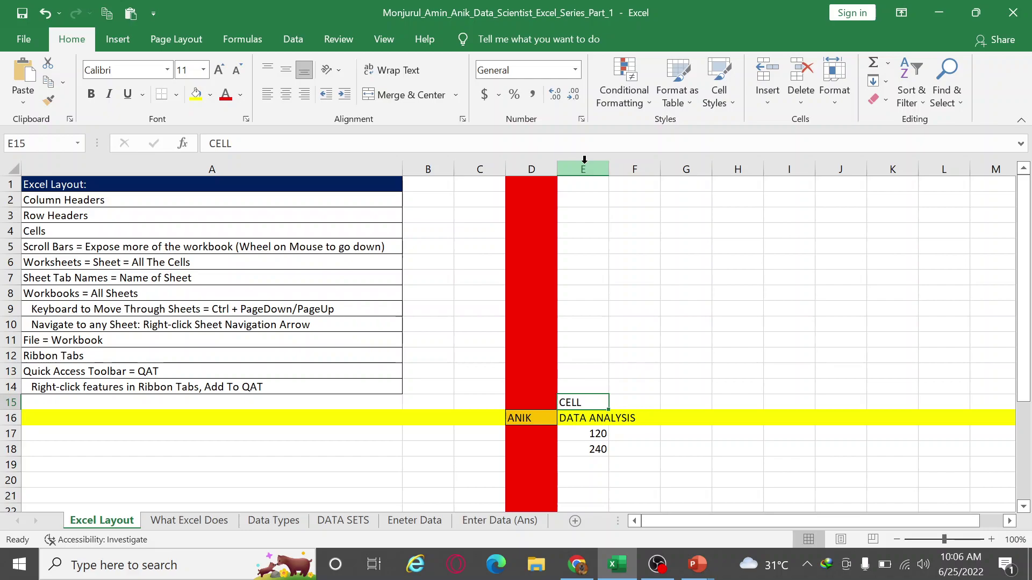
click(584, 160)
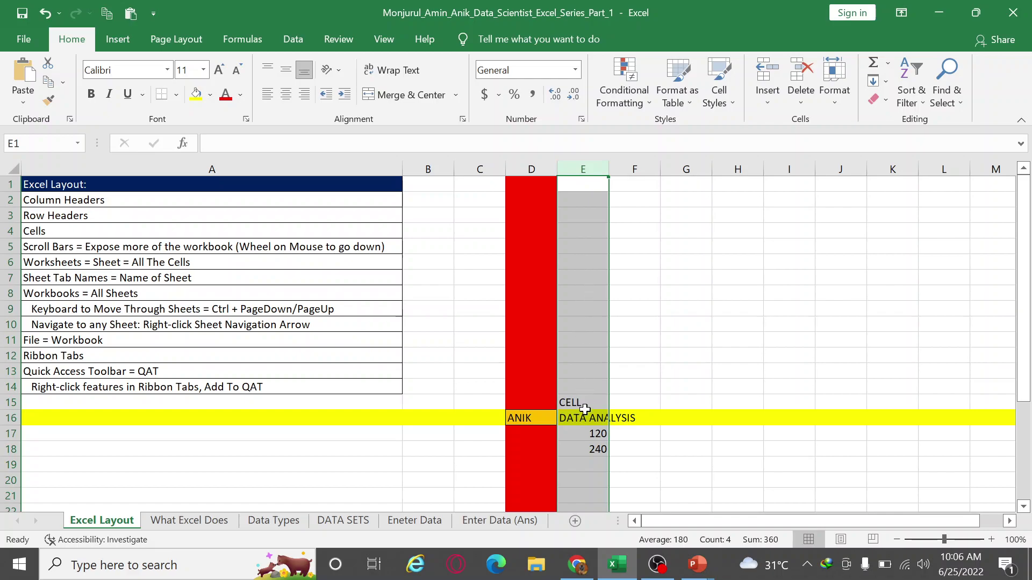
scroll(585, 432, down, 3)
scroll(586, 434, down, 2)
scroll(591, 430, up, 5)
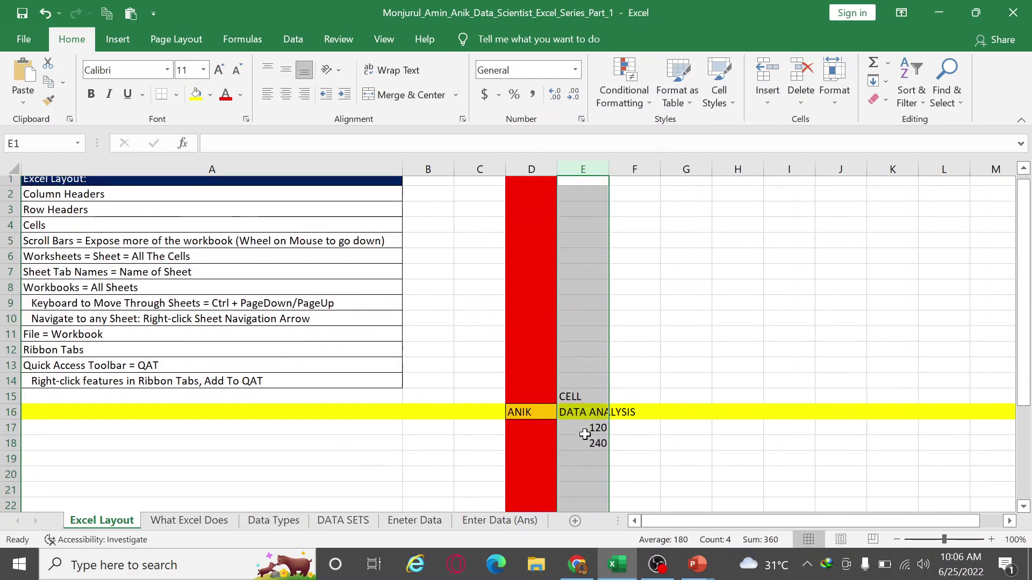
click(156, 198)
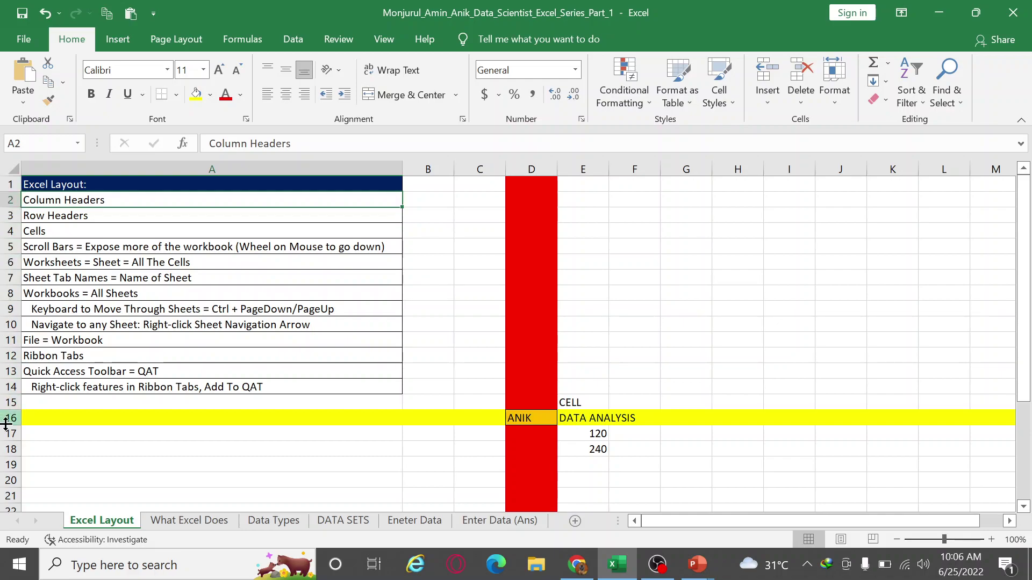
click(9, 215)
click(6, 231)
click(10, 247)
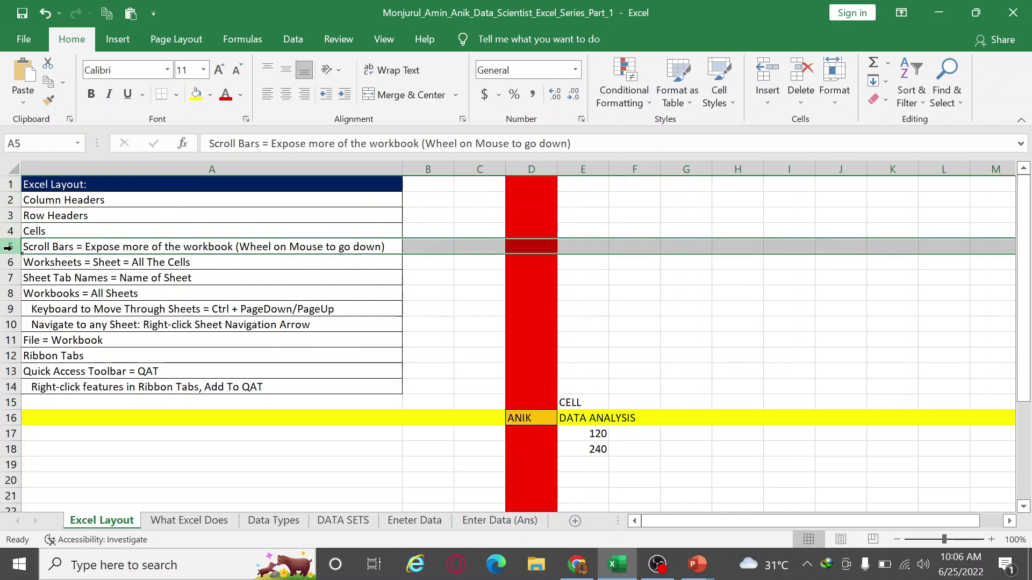
click(10, 231)
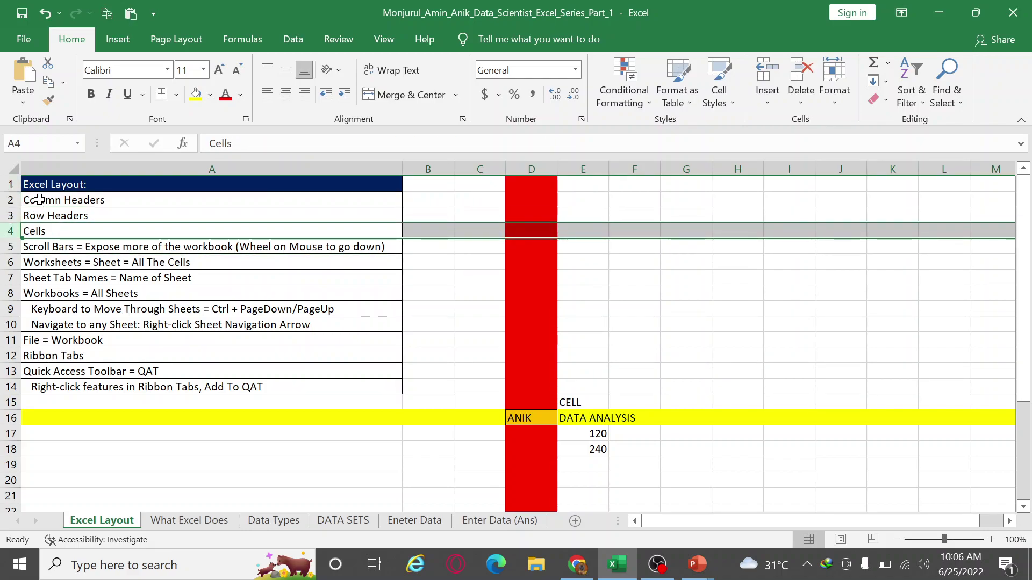
click(3, 324)
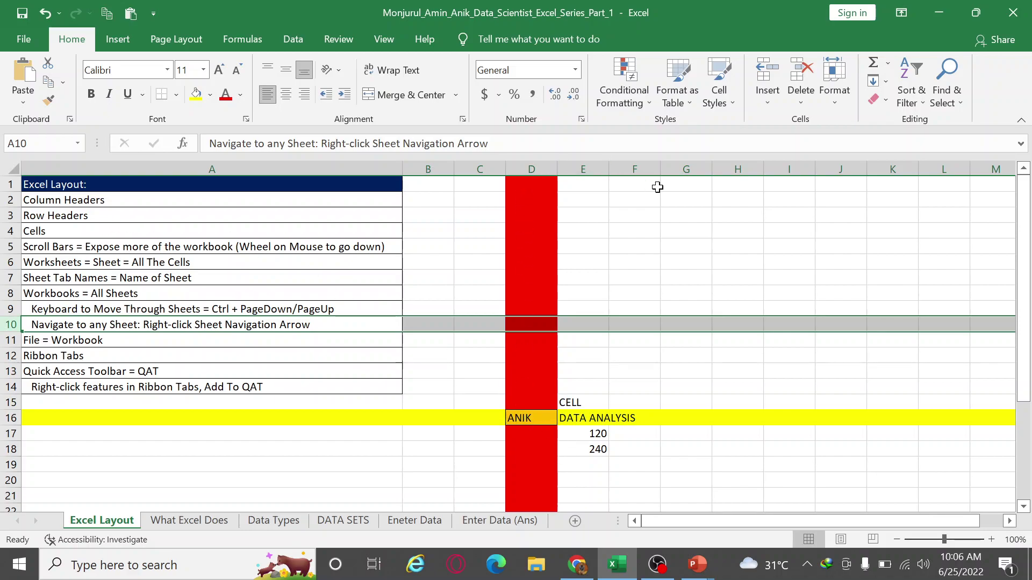
click(110, 246)
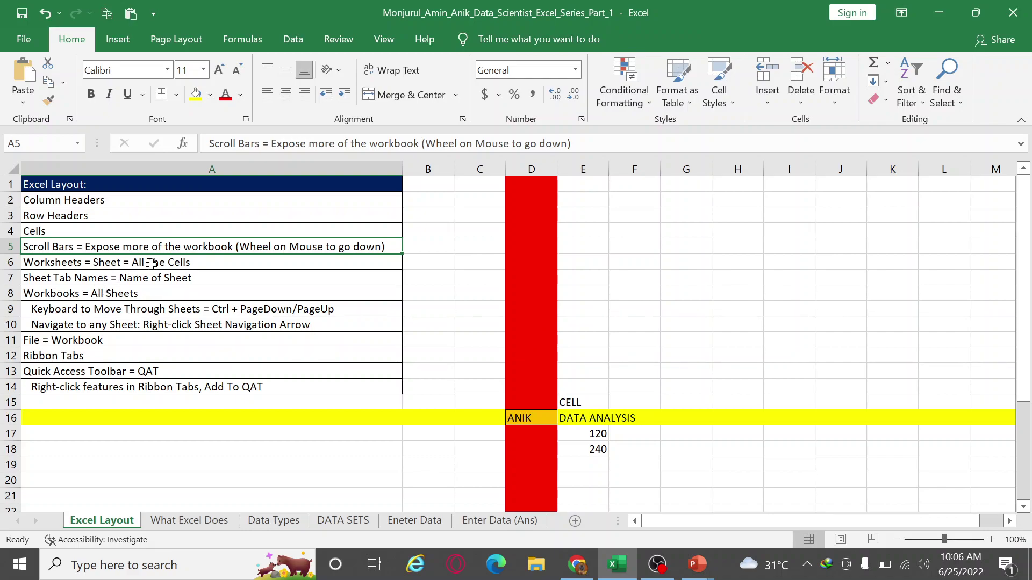
Step: Scroll down and apply the Output cell style to B172:G184
scroll(570, 310, down, 9)
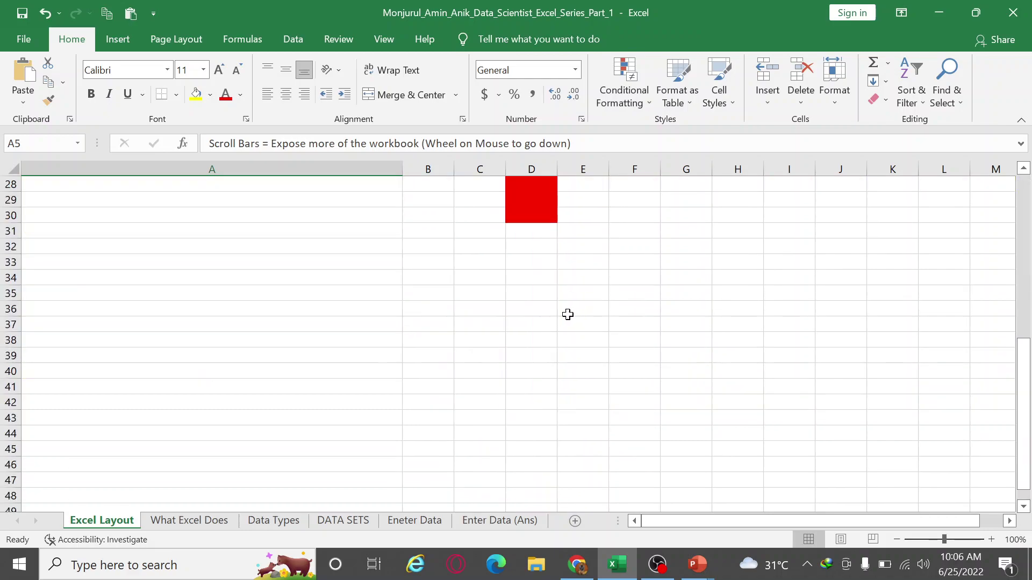
scroll(565, 313, down, 5)
scroll(510, 349, down, 8)
scroll(11, 385, down, 3)
scroll(10, 401, down, 6)
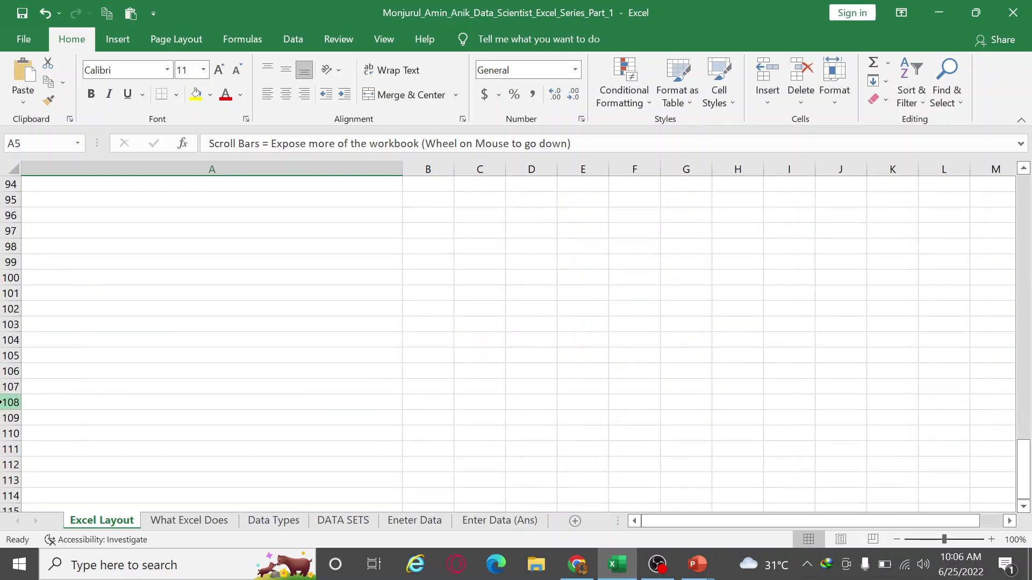
scroll(11, 414, down, 4)
scroll(9, 418, down, 8)
scroll(9, 419, down, 9)
scroll(9, 418, down, 4)
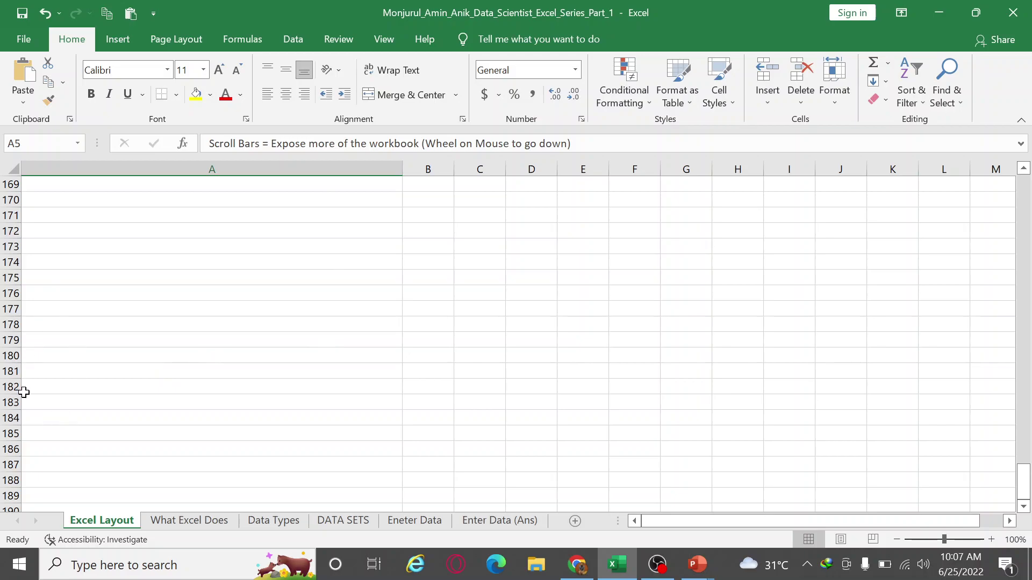
drag(445, 236, 678, 422)
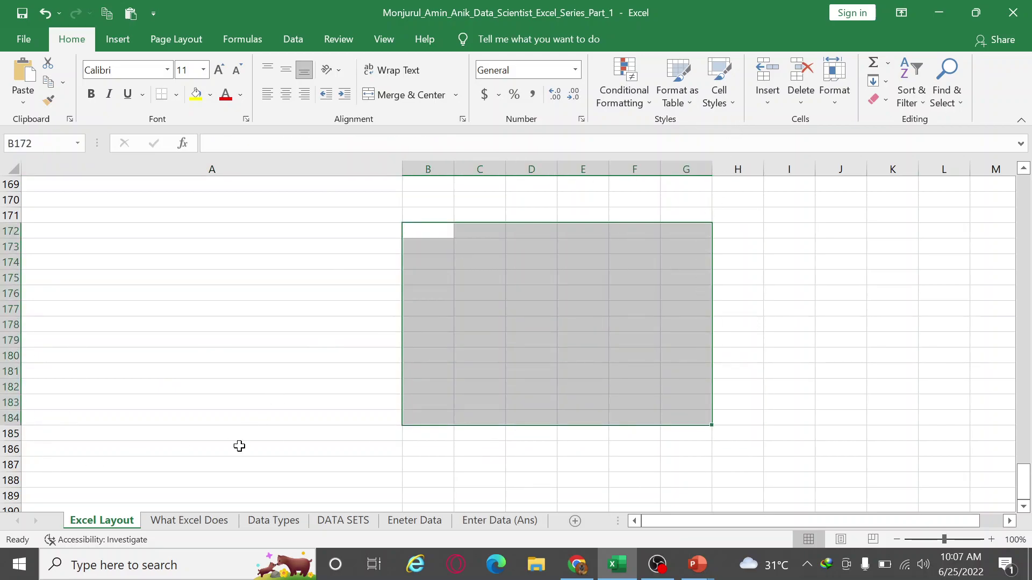
click(730, 80)
click(547, 244)
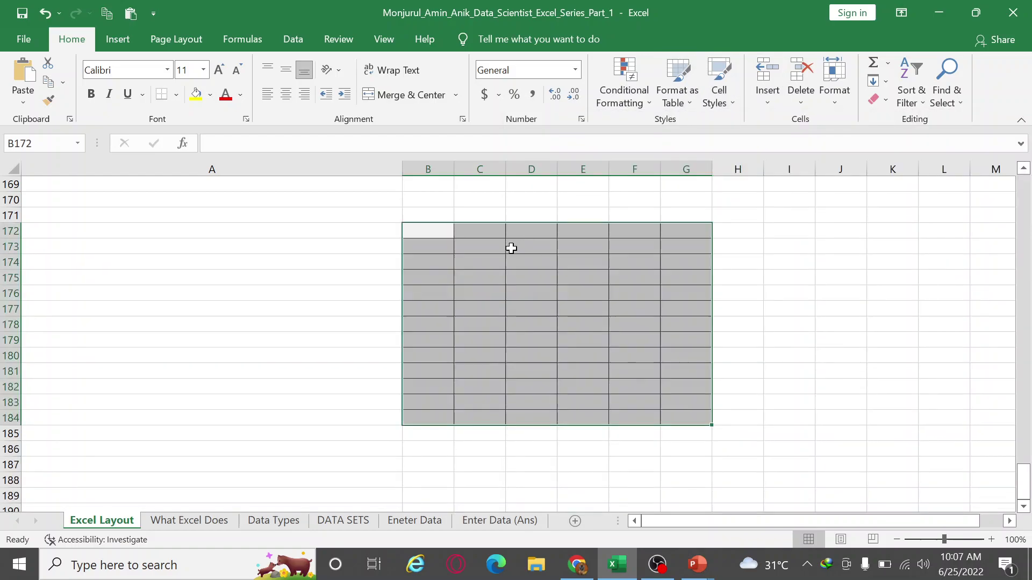
click(421, 230)
Step: Move through cells B174, C175, B172, B184 and B186, then extend the selection up column B
click(437, 264)
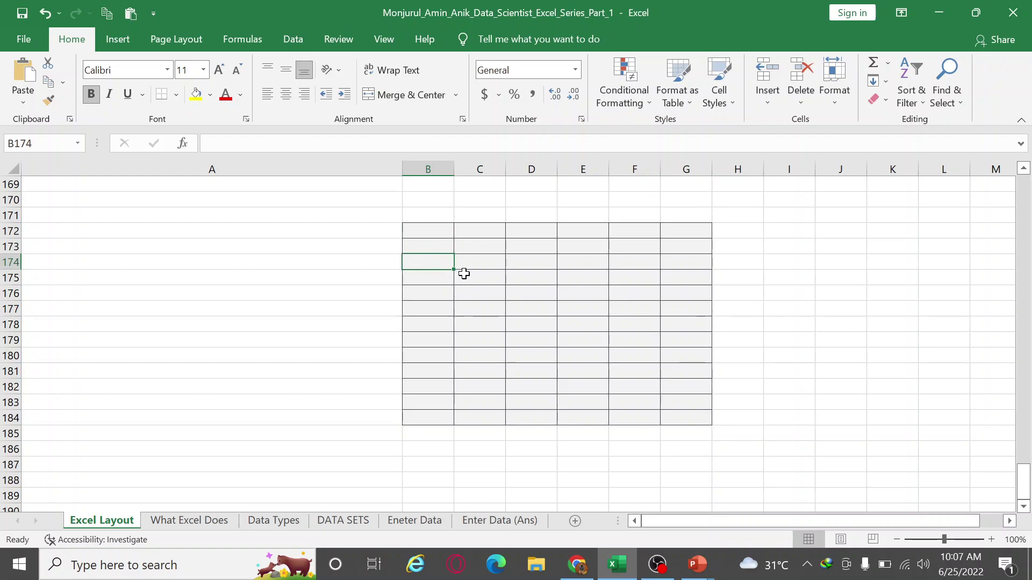
click(463, 274)
click(431, 238)
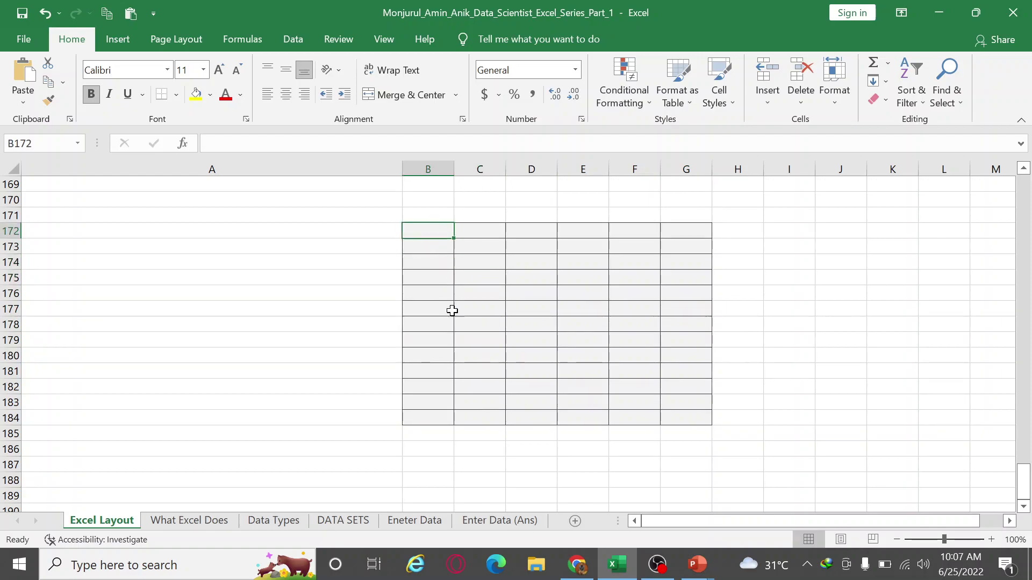
click(430, 418)
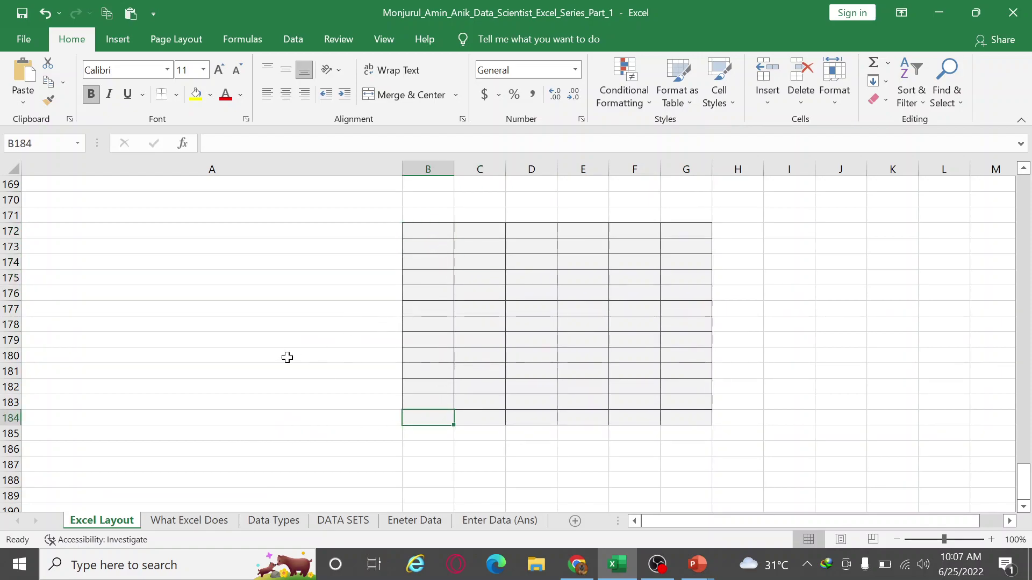
click(440, 446)
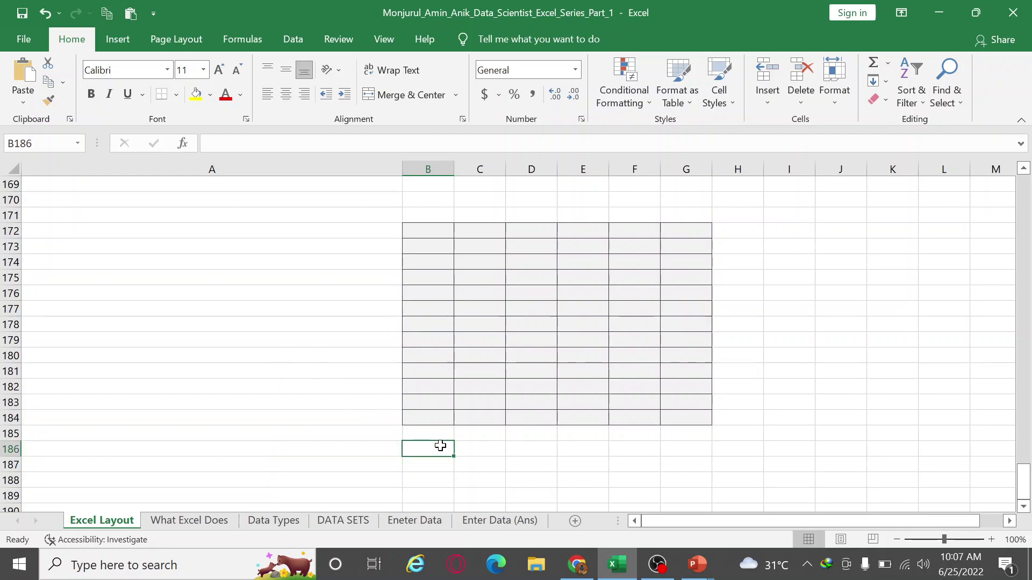
key(ctrl+shift+Up)
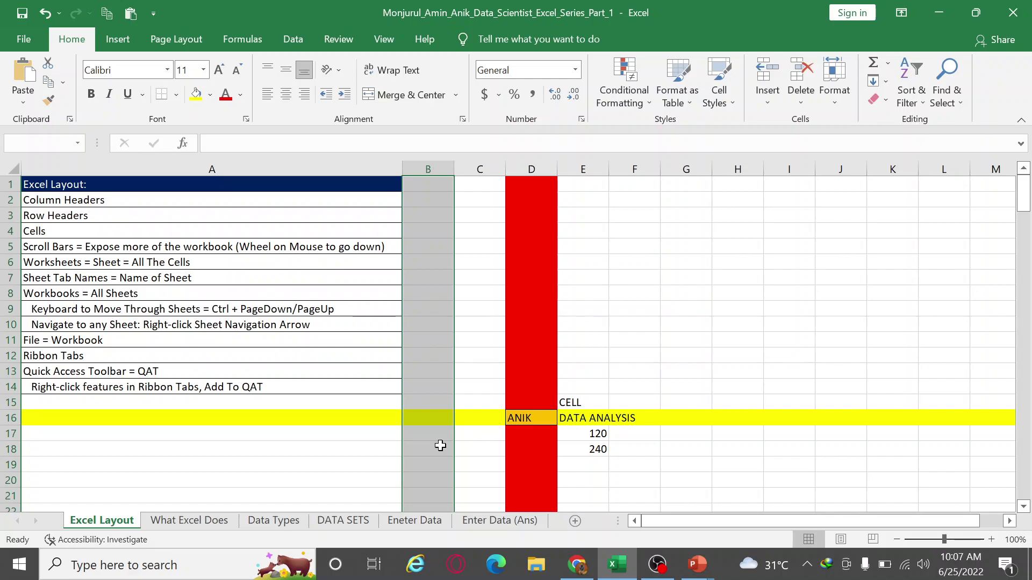
key(ctrl+shift+Down)
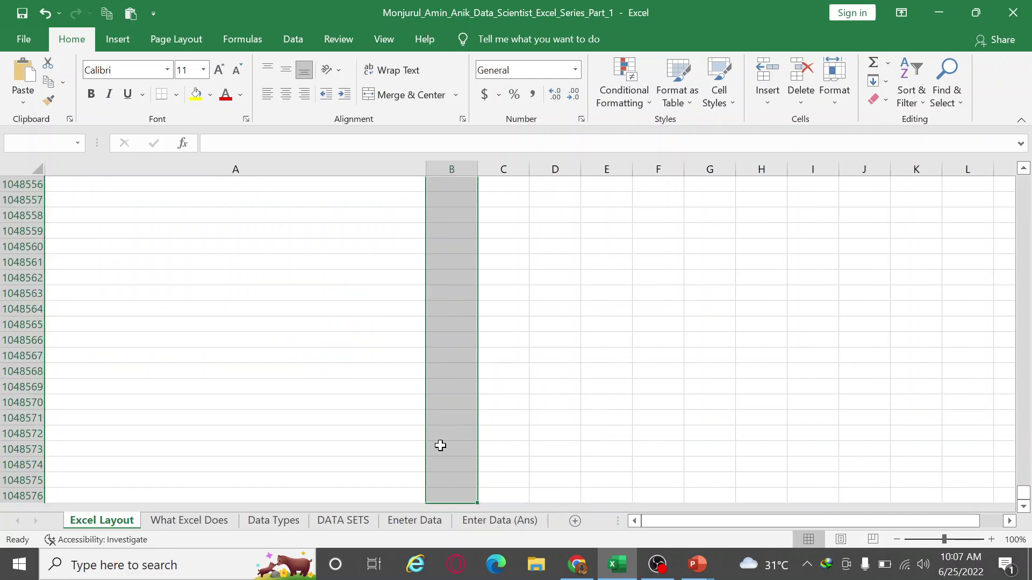
click(381, 495)
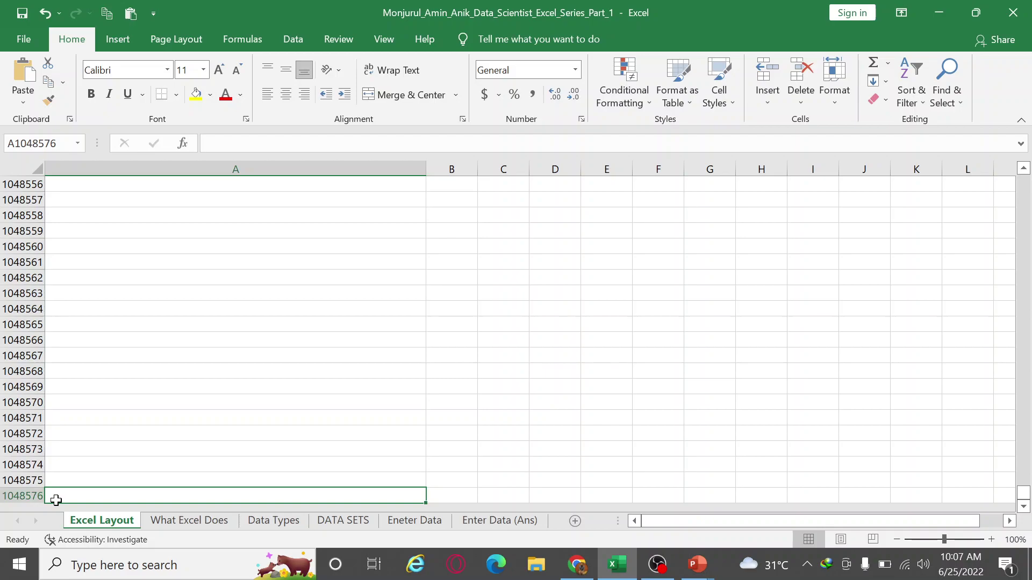
scroll(266, 462, up, 4)
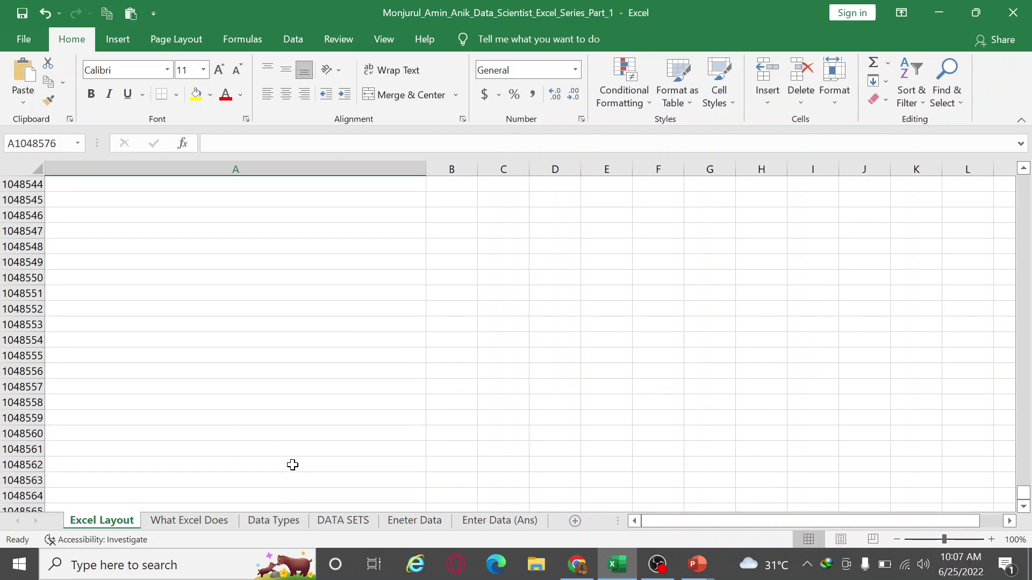
scroll(292, 465, up, 9)
scroll(293, 465, up, 4)
scroll(293, 465, up, 5)
scroll(292, 465, down, 5)
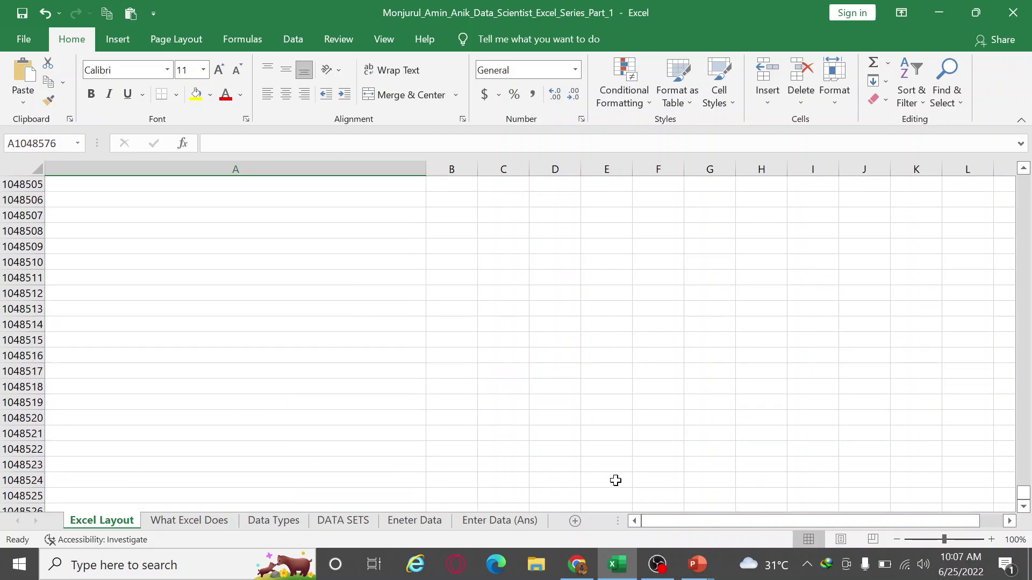
drag(1022, 493, 1022, 423)
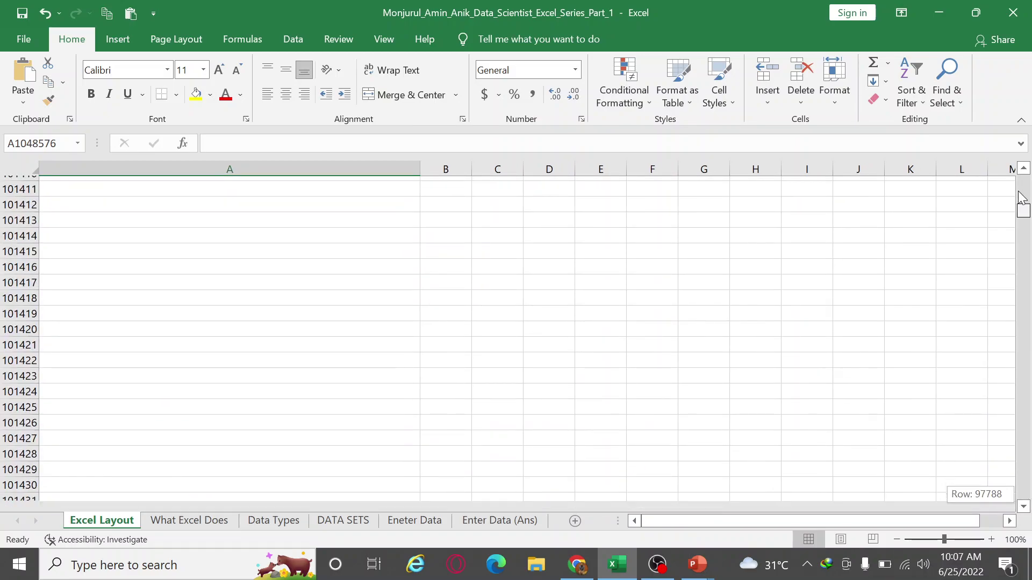
drag(1021, 423, 1024, 177)
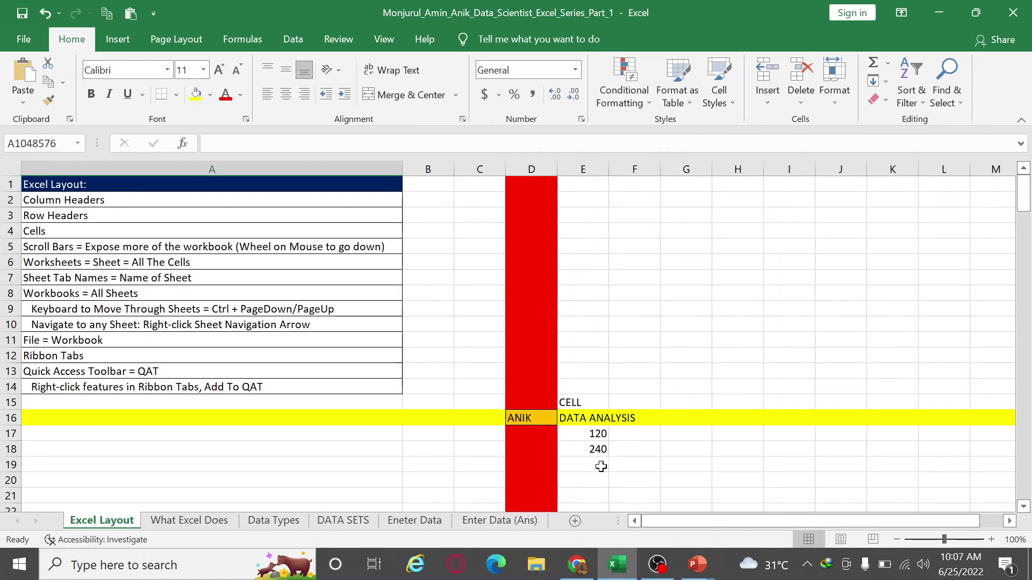
Step: Apply the Output cell style to G146:L157, then select G146 and G157
scroll(585, 490, down, 3)
scroll(537, 489, down, 3)
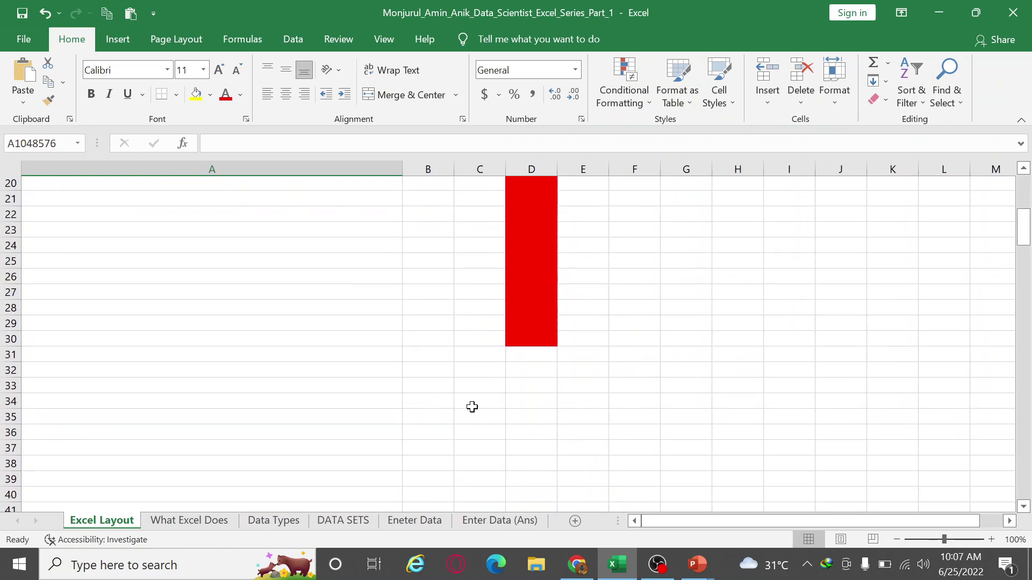
scroll(473, 411, down, 9)
scroll(474, 414, down, 8)
scroll(475, 414, down, 4)
scroll(475, 415, down, 7)
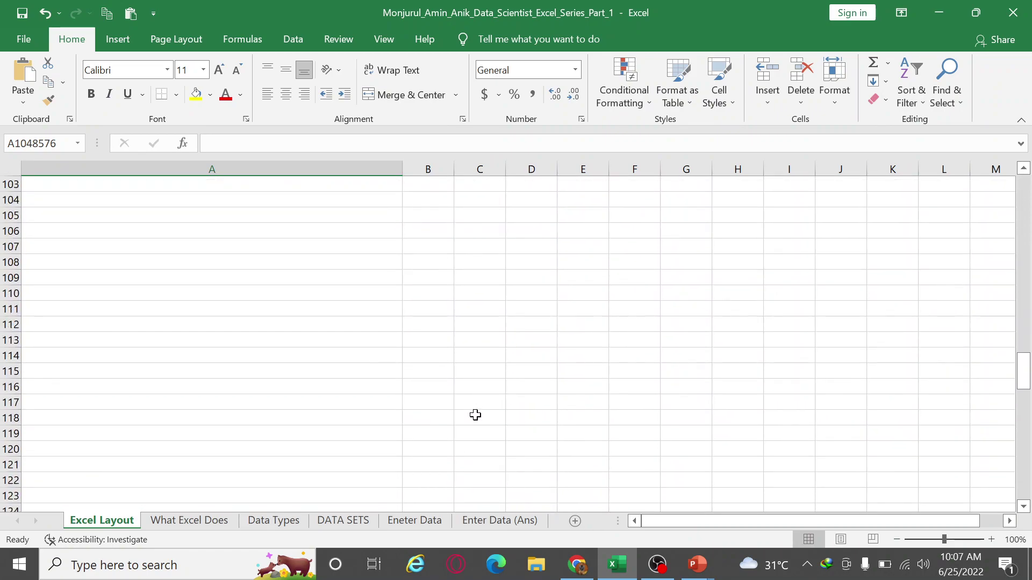
drag(785, 522, 887, 524)
scroll(541, 394, down, 9)
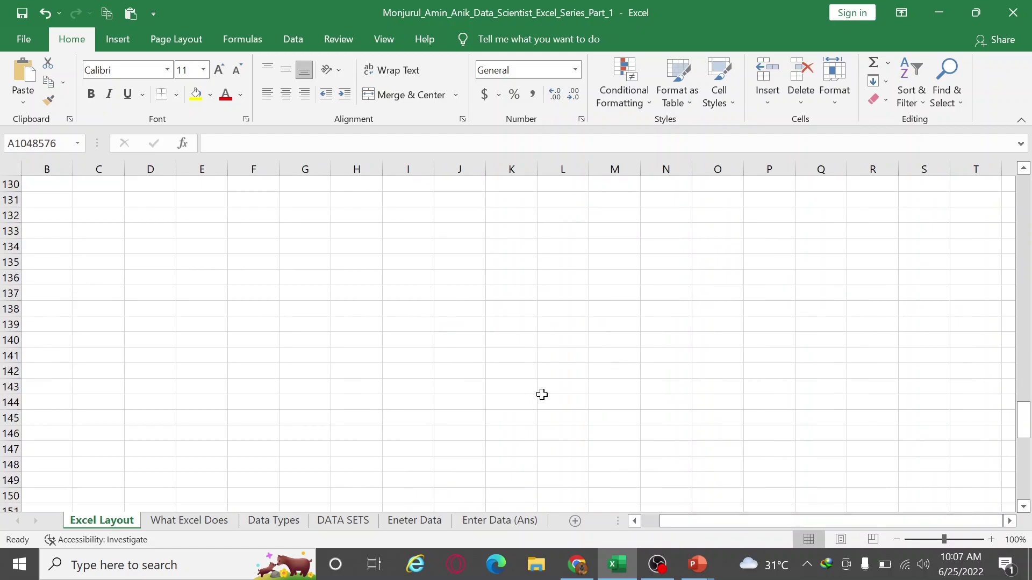
scroll(541, 394, down, 4)
mouse_move(302, 246)
mouse_down()
mouse_move(539, 375)
mouse_move(565, 377)
mouse_up()
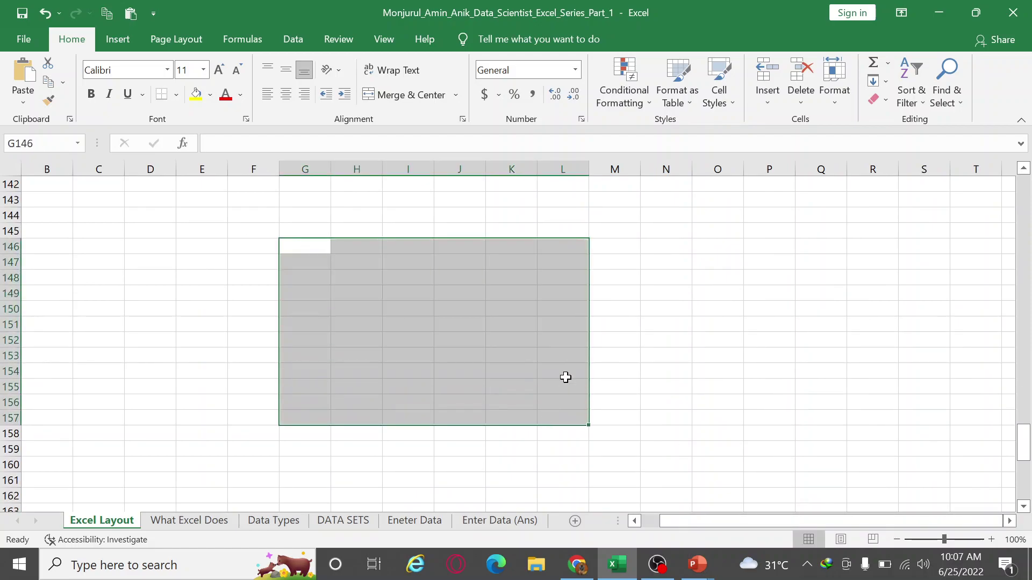
click(728, 80)
click(537, 243)
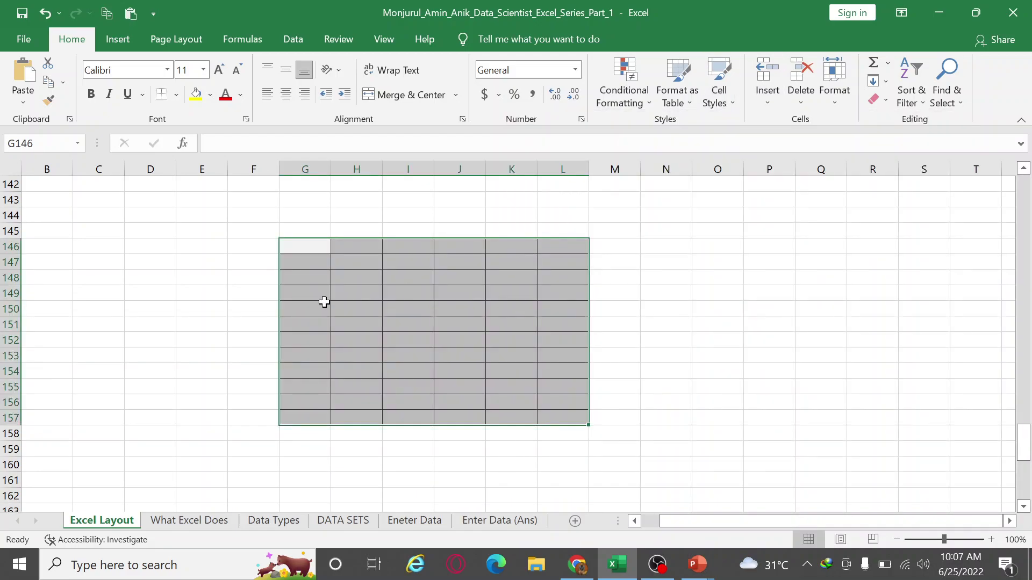
click(291, 245)
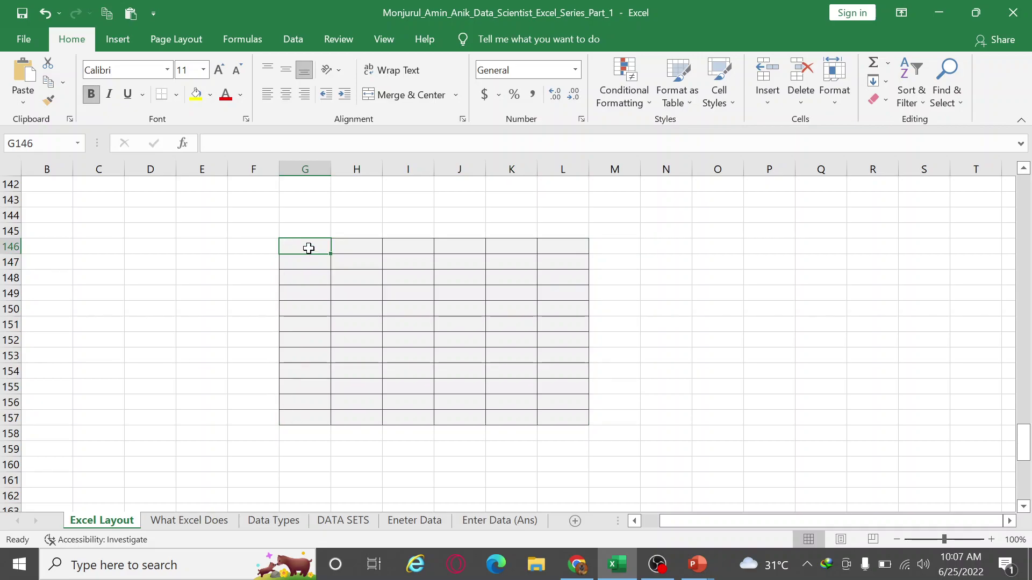
click(301, 416)
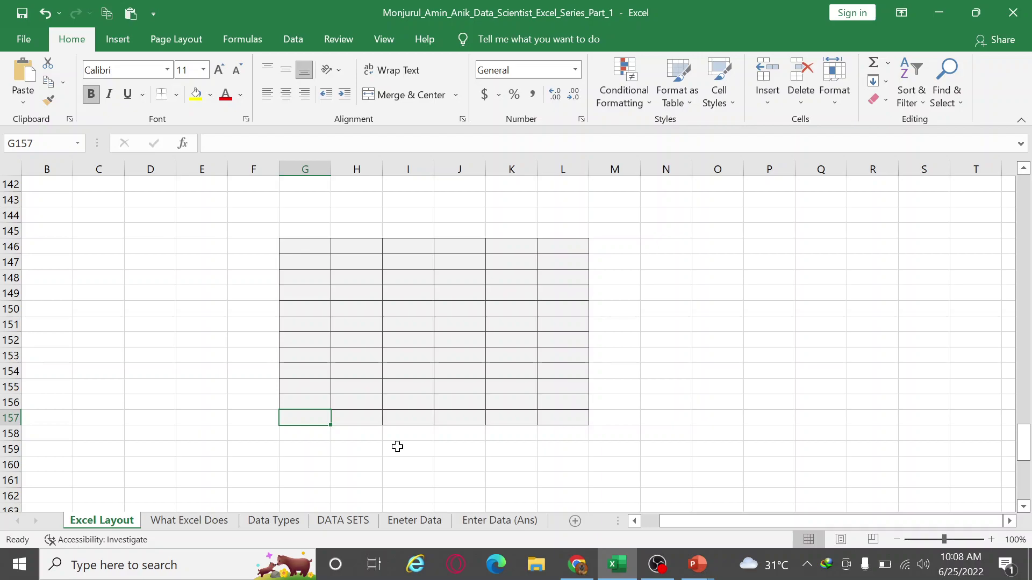
Step: Extend selections from G158 to the last row and column, reaching the sheet's final row
key(ctrl+shift+Down)
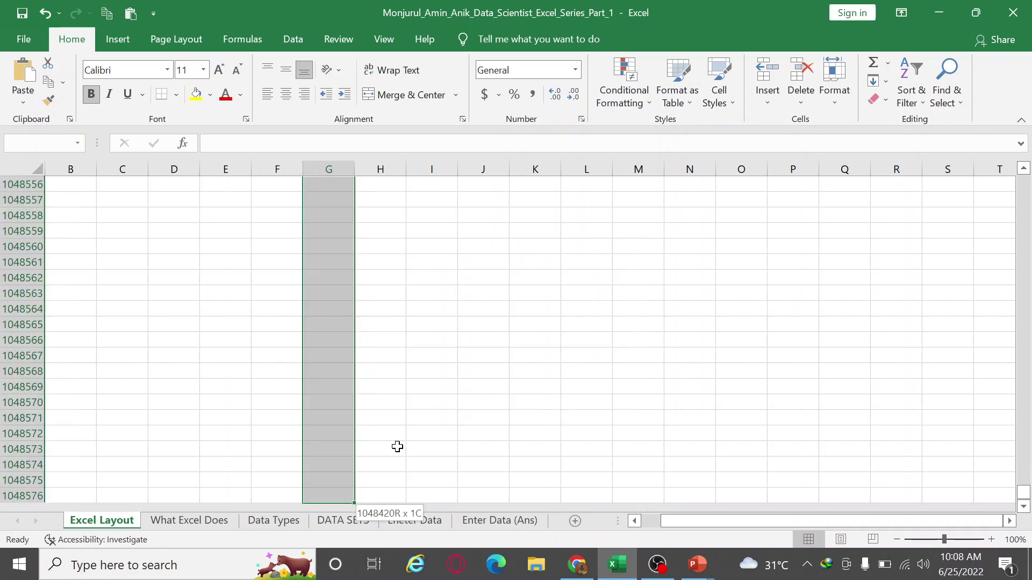
key(Down)
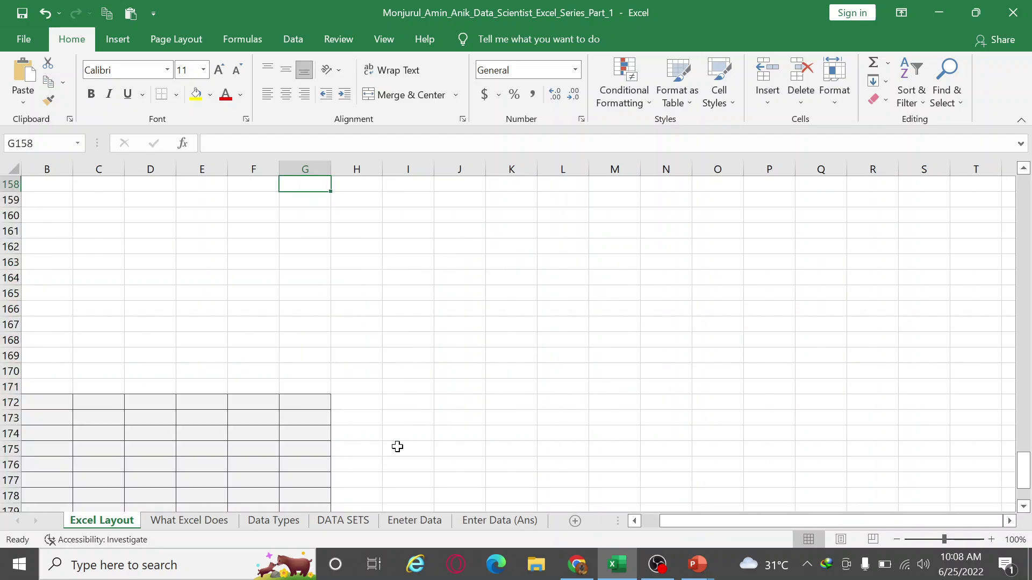
key(ctrl+shift+Down)
key(Right)
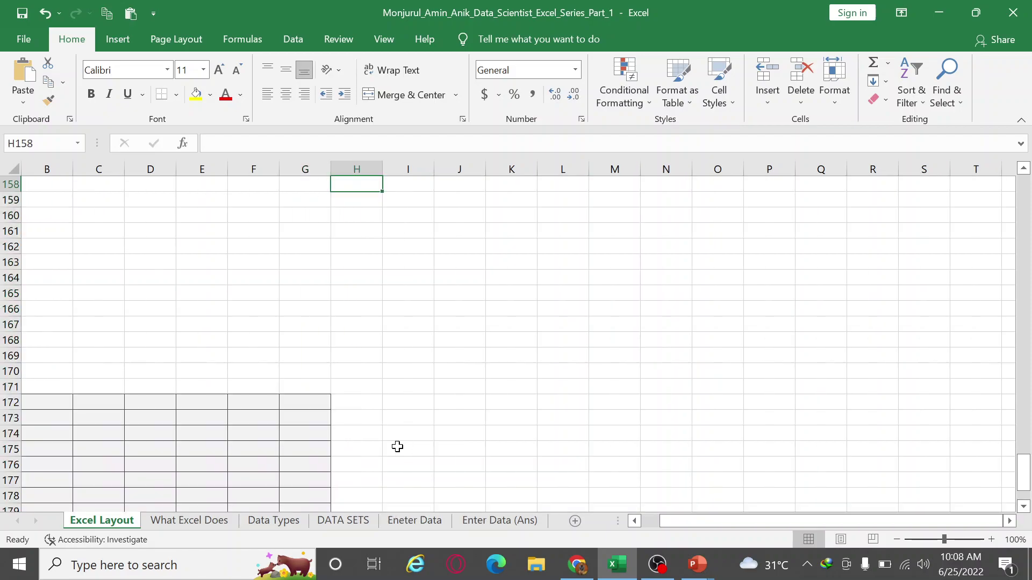
key(ctrl+shift+Right)
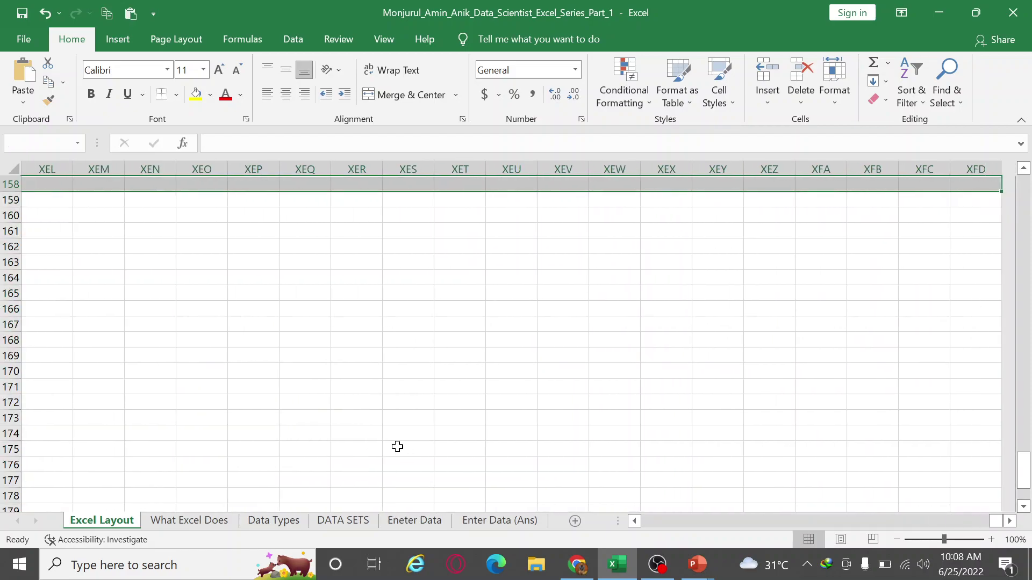
key(Left)
key(ctrl+shift+Down)
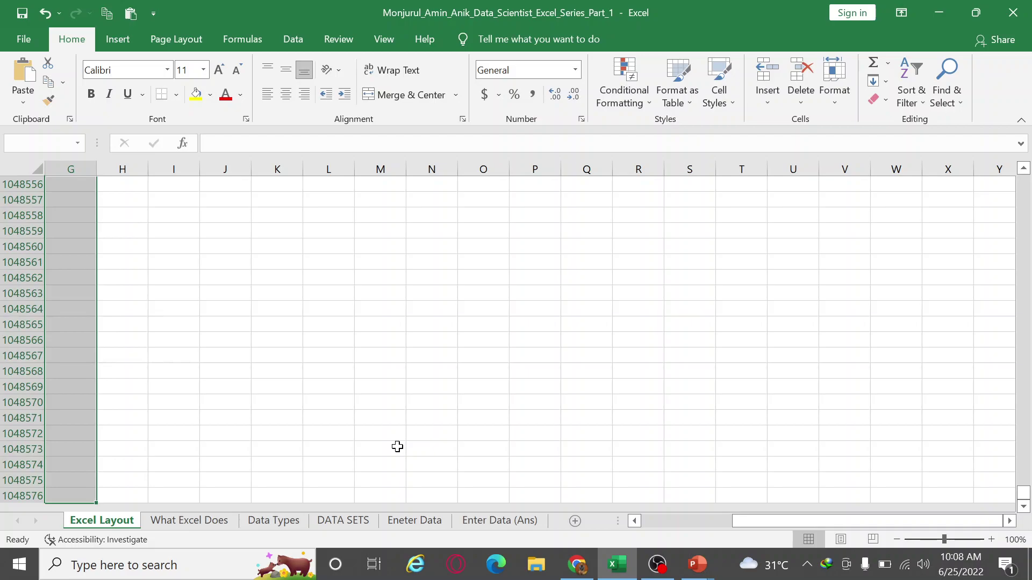
click(108, 493)
scroll(108, 493, down, 5)
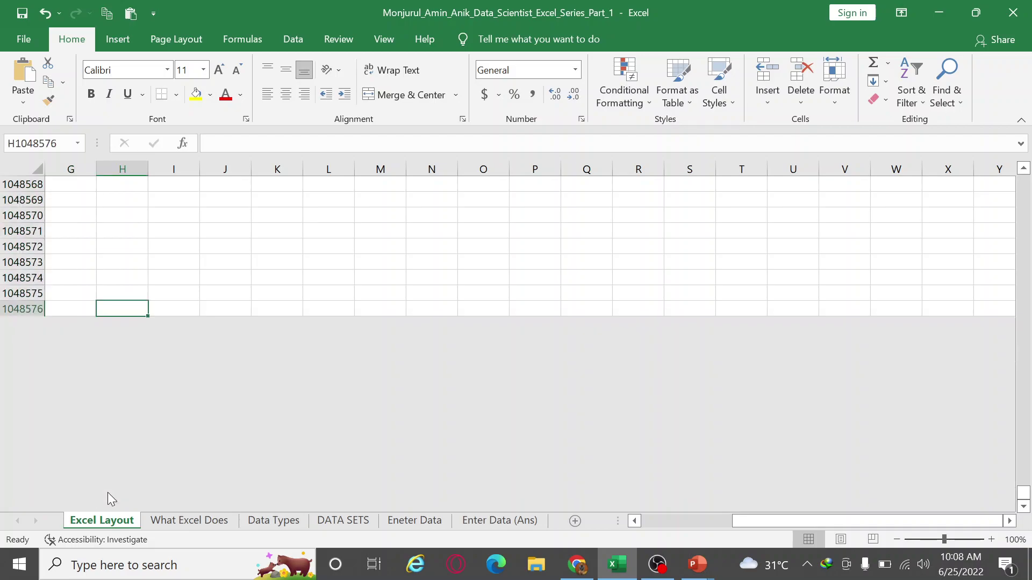
scroll(110, 472, up, 2)
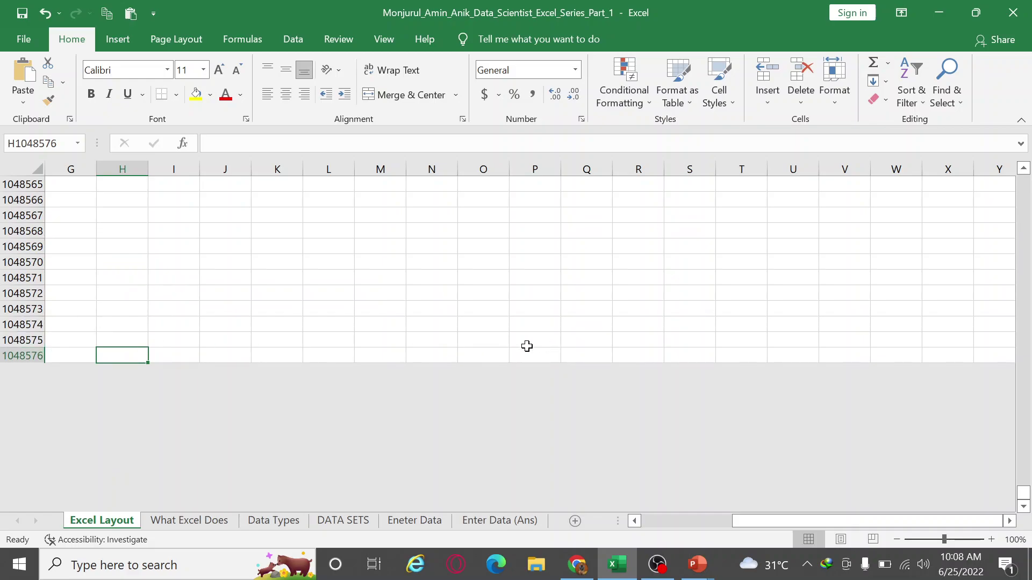
Step: Apply the Output cell style to M1048571:P1048576, then extend from P1048576 to column XFD
drag(380, 278, 525, 376)
click(719, 86)
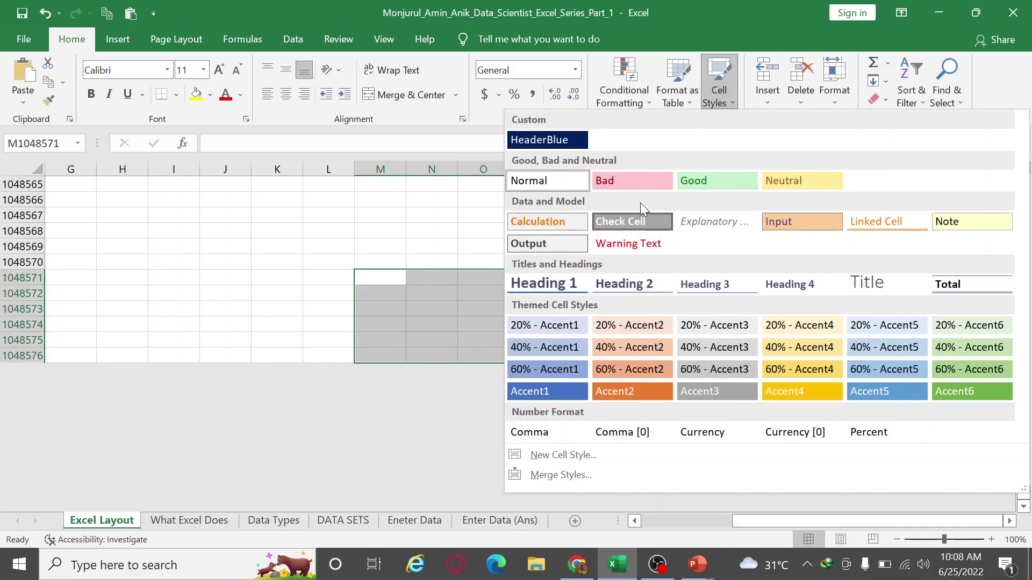
click(559, 240)
click(369, 357)
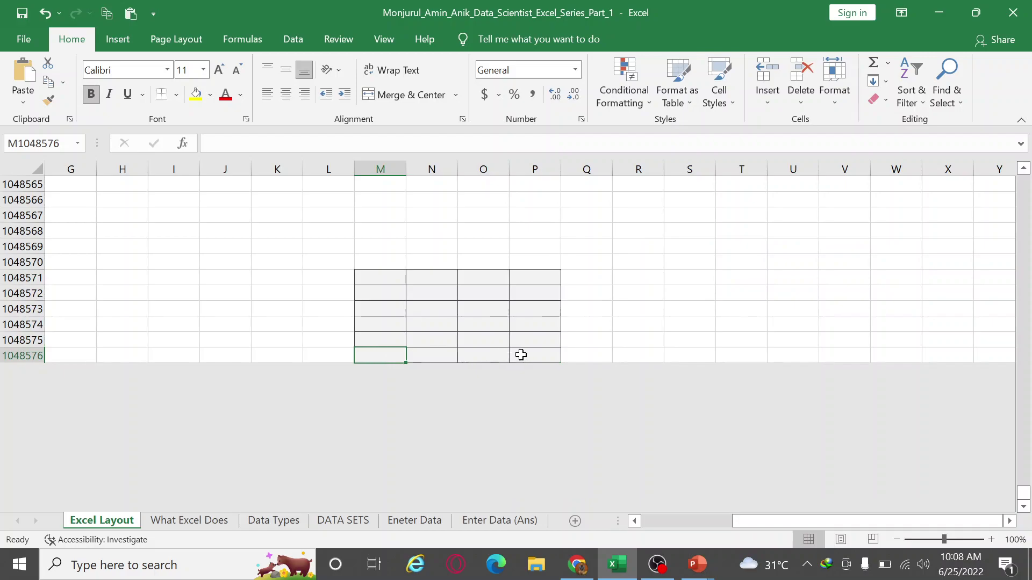
click(521, 353)
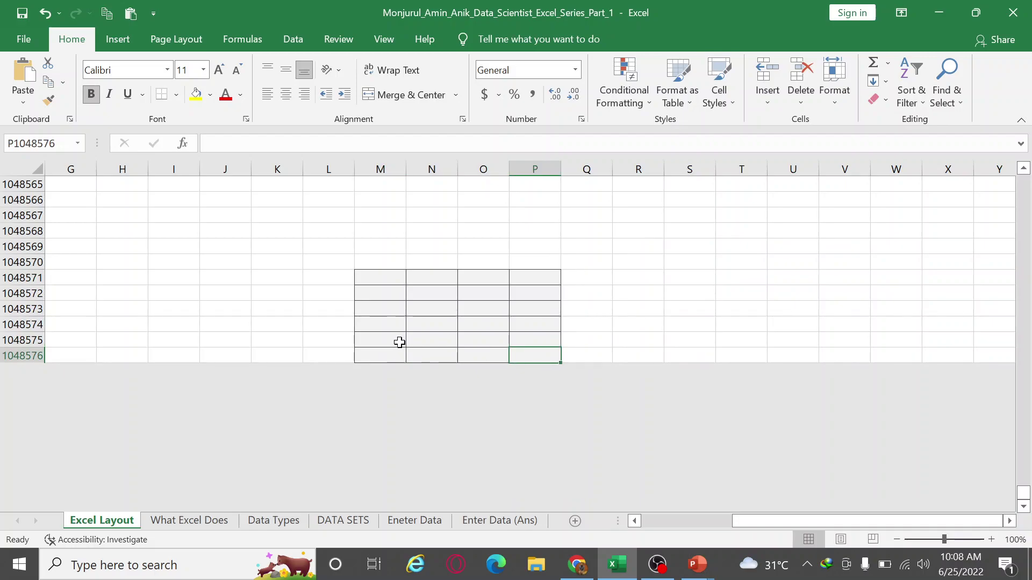
key(ctrl+shift+Right)
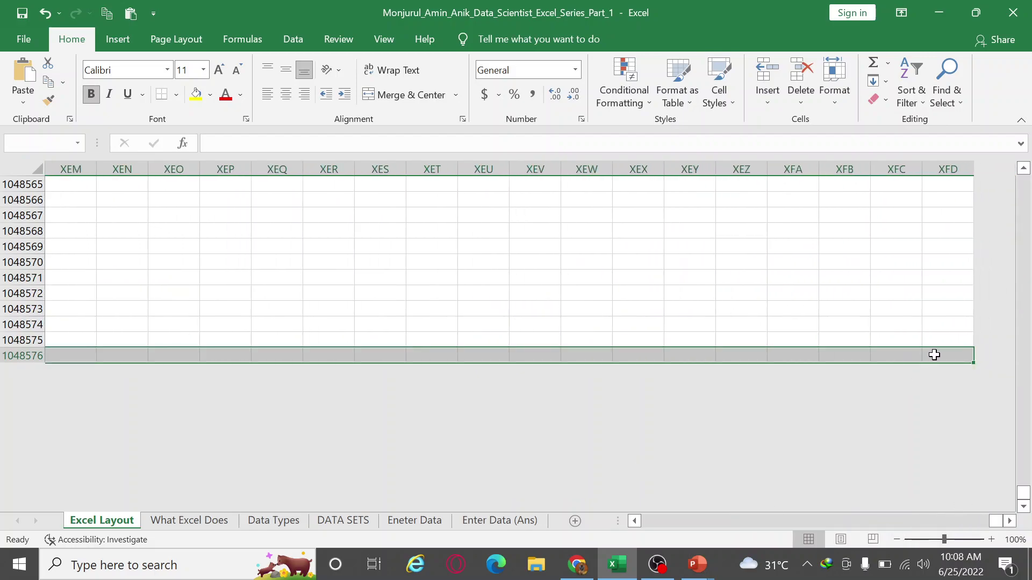
Step: Inspect the last columns, XES through XFD, at the bottom of the sheet
click(939, 355)
scroll(928, 394, up, 1)
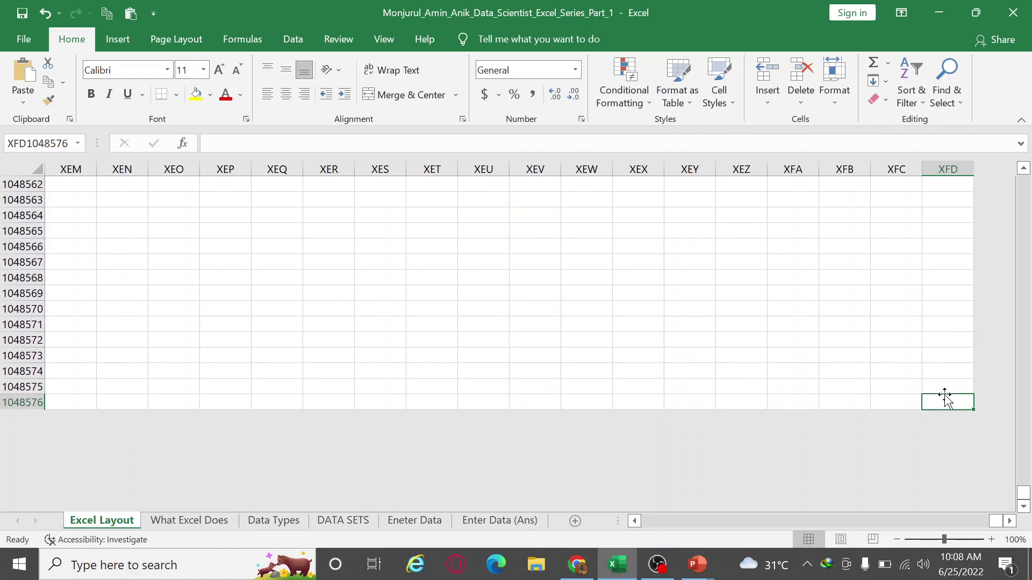
click(380, 168)
click(430, 168)
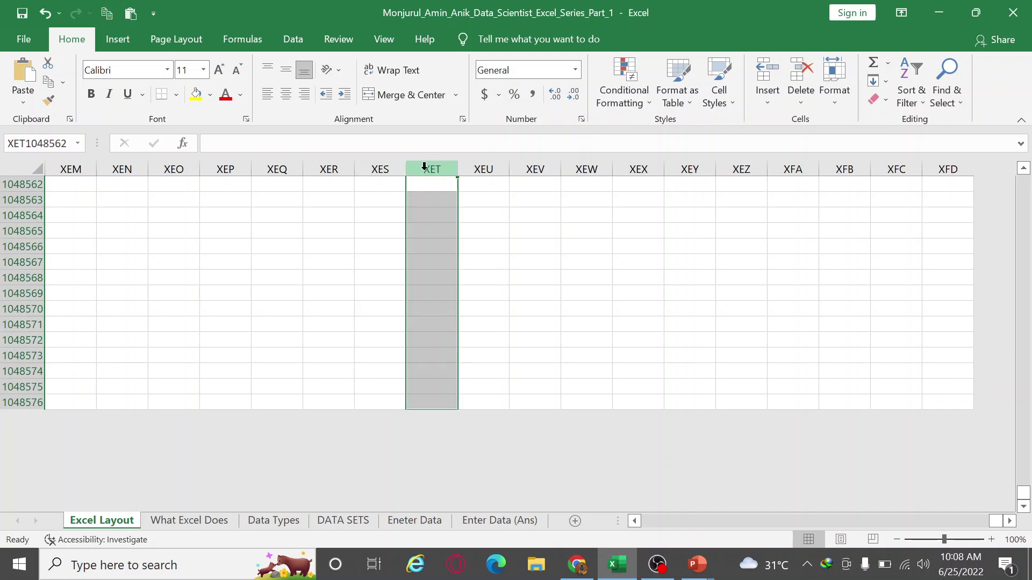
click(483, 169)
click(629, 169)
click(740, 169)
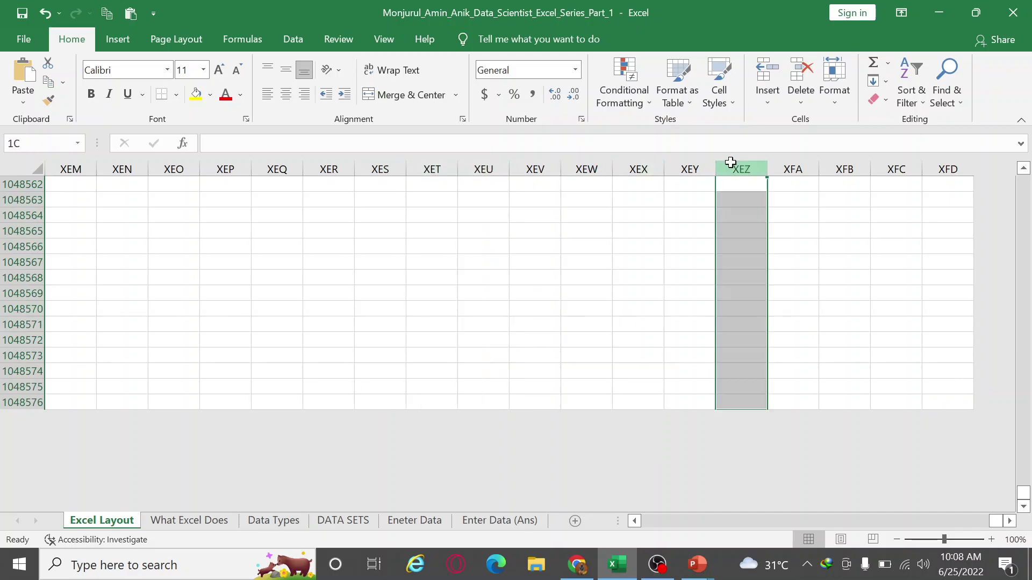
click(827, 169)
click(912, 171)
click(919, 173)
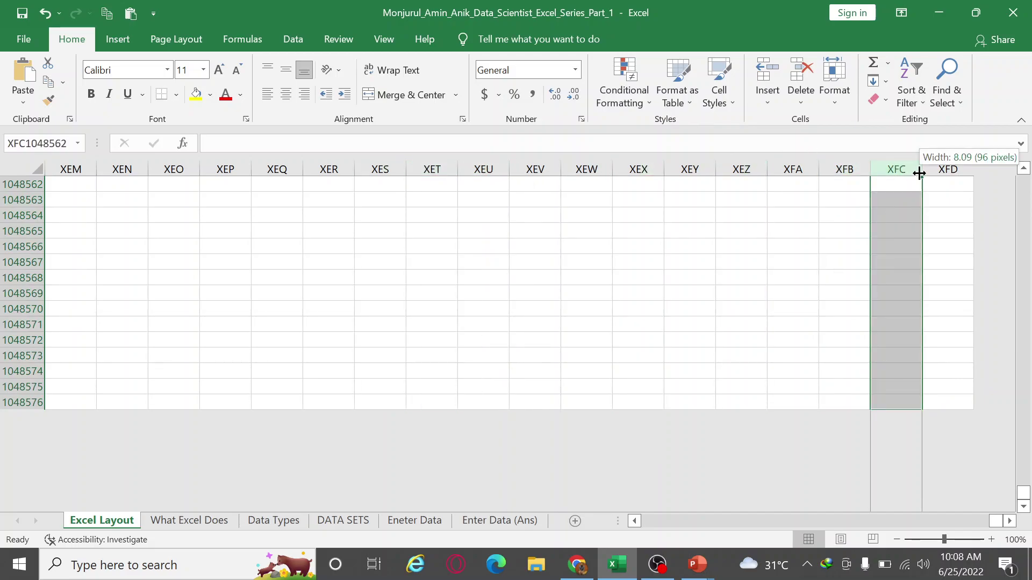
click(948, 169)
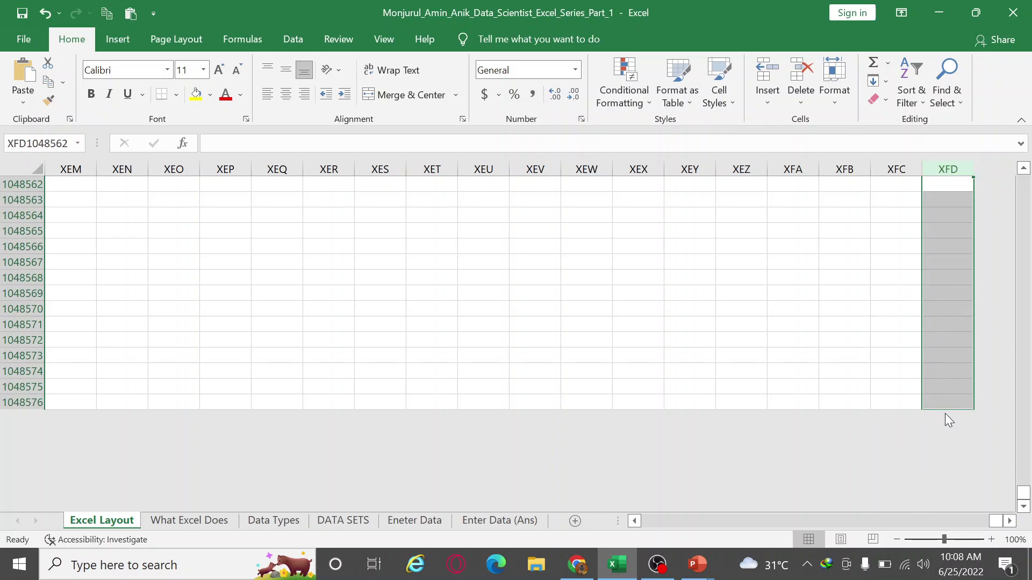
Step: Apply the Output cell style to XEW1048563:XEZ1048571
drag(586, 199, 753, 322)
click(718, 81)
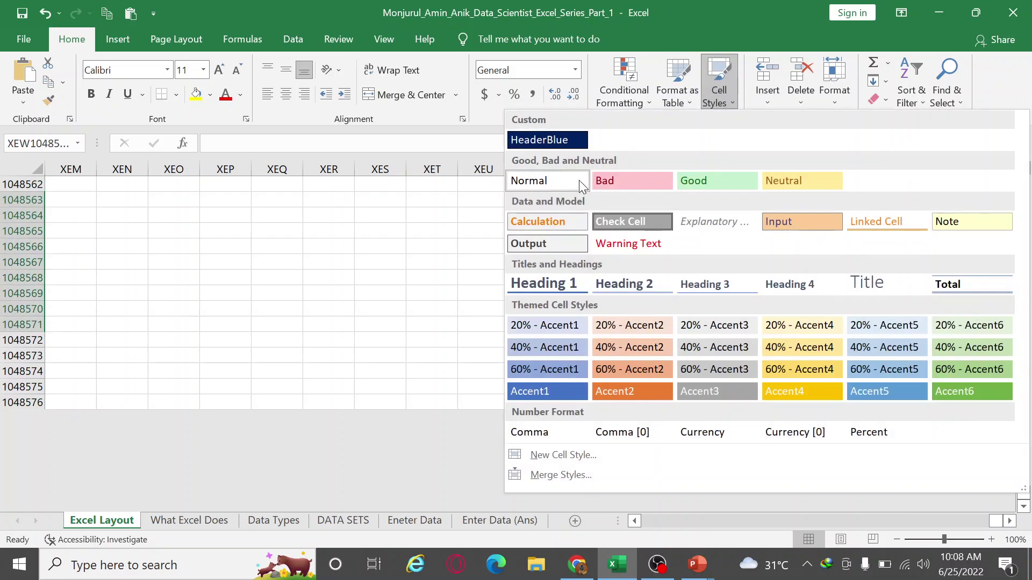
click(542, 245)
Step: Apply the Output cell style to XFB4:XFD11 near the top of the last columns
click(751, 201)
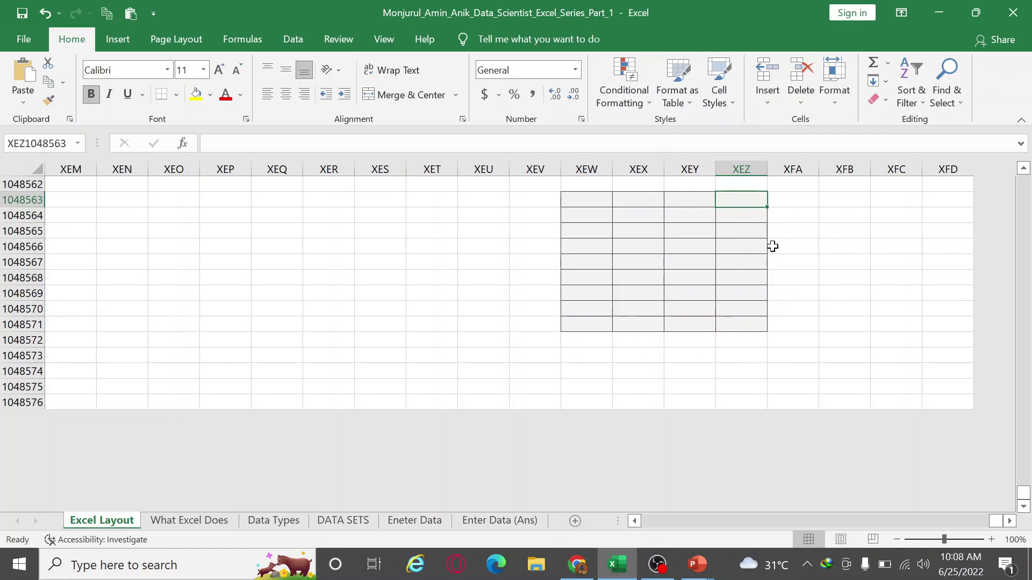
key(ctrl+shift+Up)
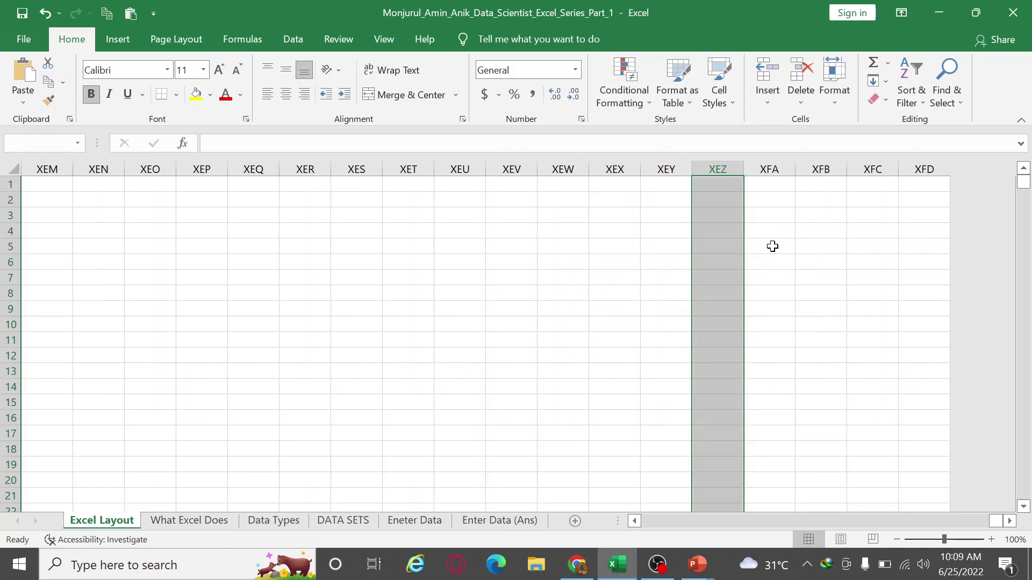
click(938, 184)
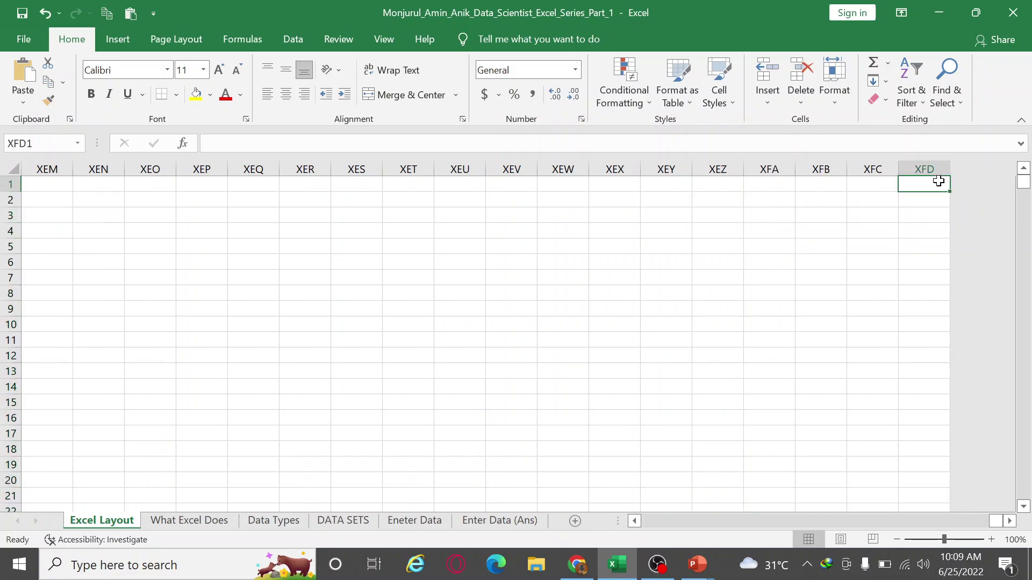
drag(841, 230, 918, 338)
click(725, 86)
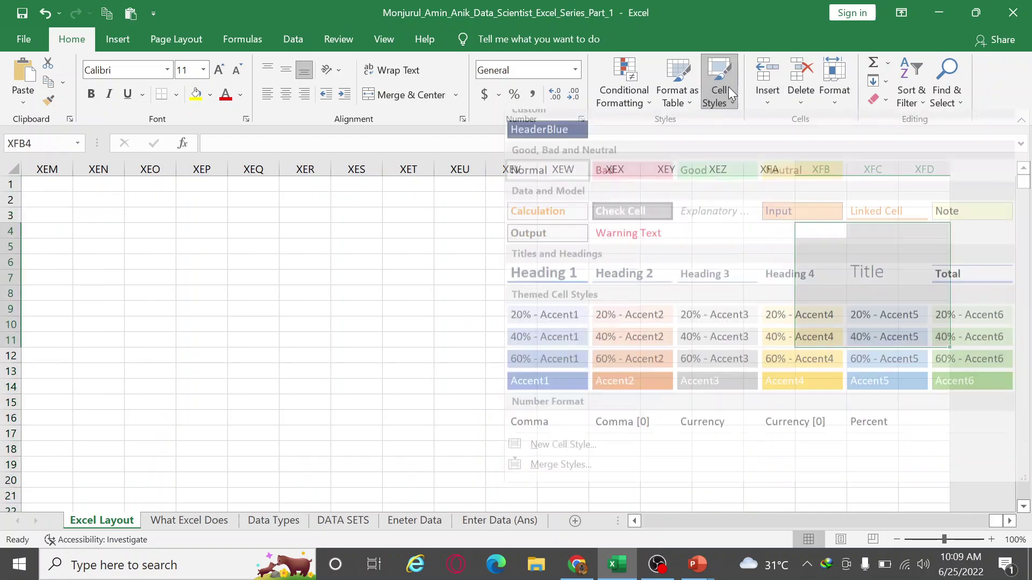
click(533, 245)
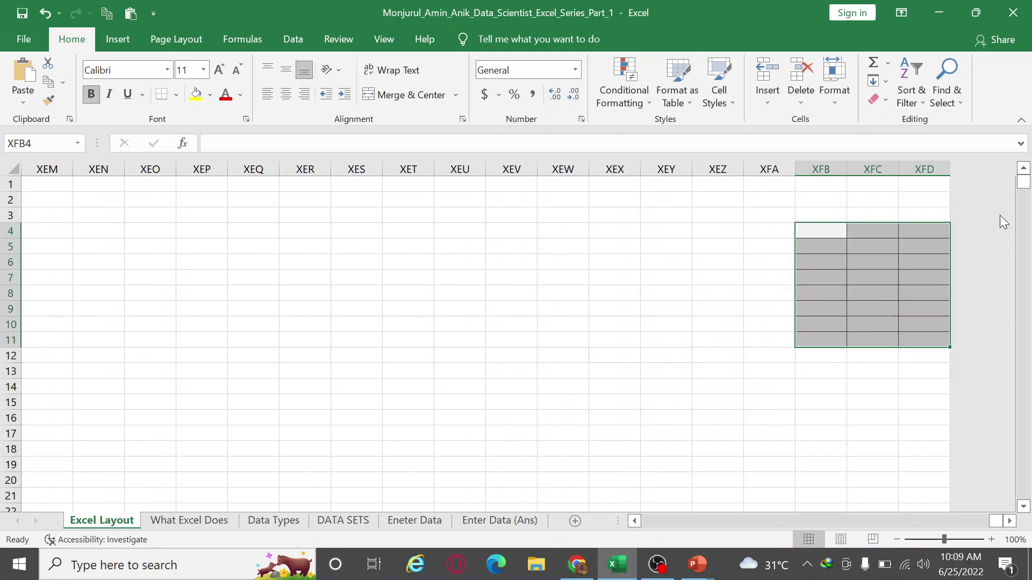
click(923, 231)
click(818, 234)
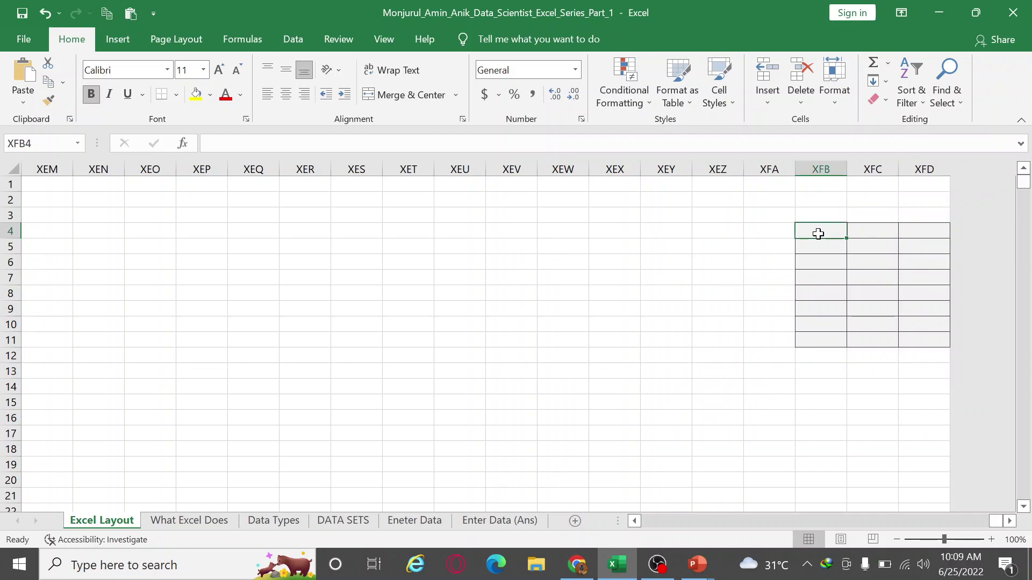
Step: Return to the top of Excel Layout, review the notes in A5, select C14:G18, then A7
key(shift+space)
key(Home)
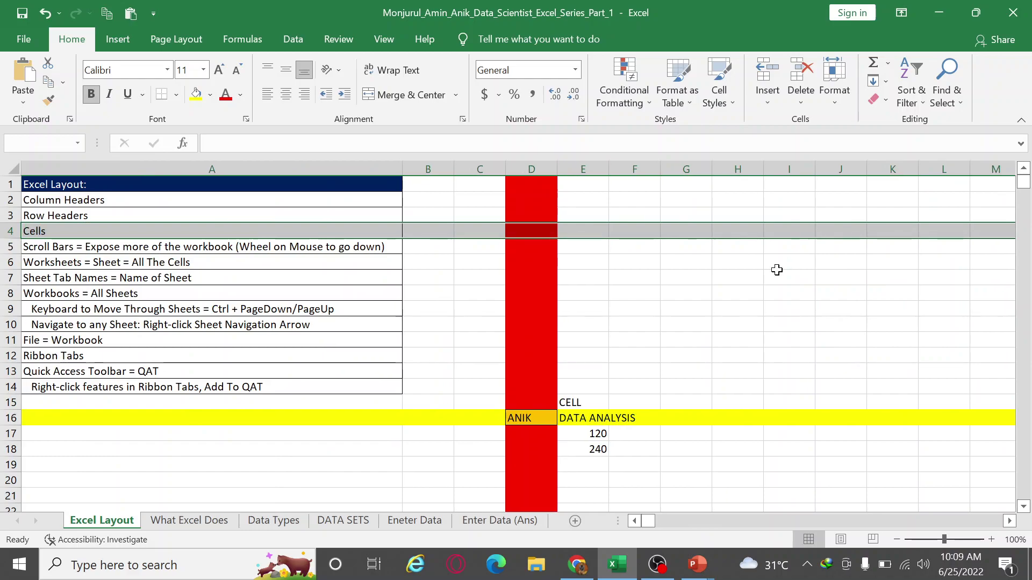
click(616, 327)
click(43, 249)
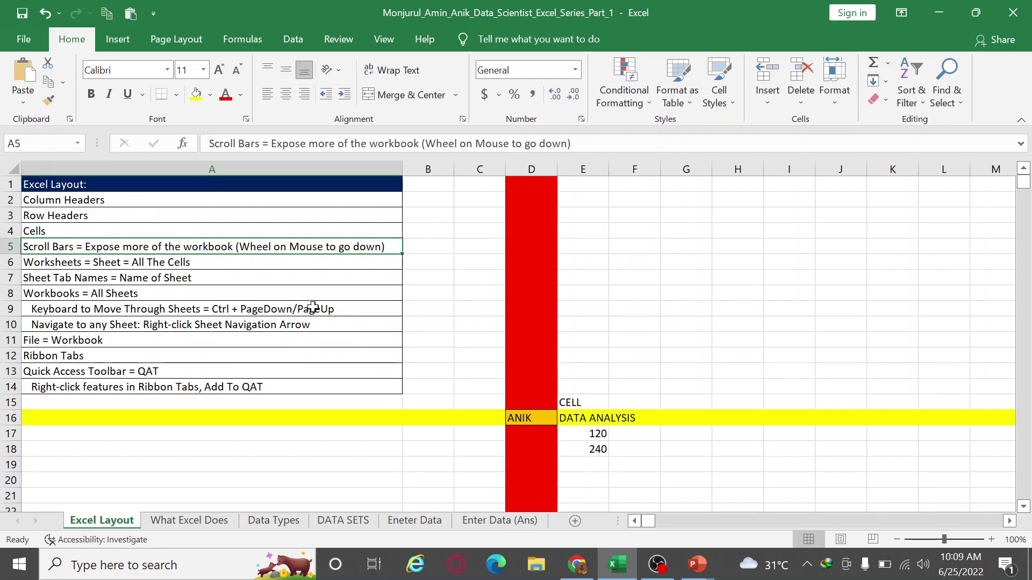
scroll(655, 345, down, 5)
scroll(655, 346, down, 4)
scroll(655, 346, up, 5)
scroll(655, 345, up, 4)
drag(1022, 183, 1028, 171)
drag(475, 386, 665, 453)
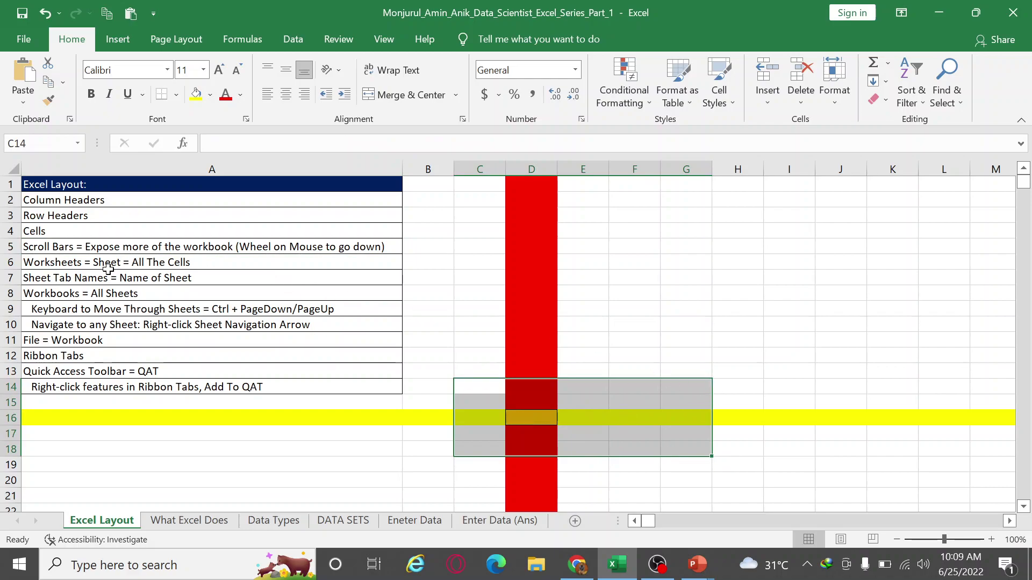
click(82, 279)
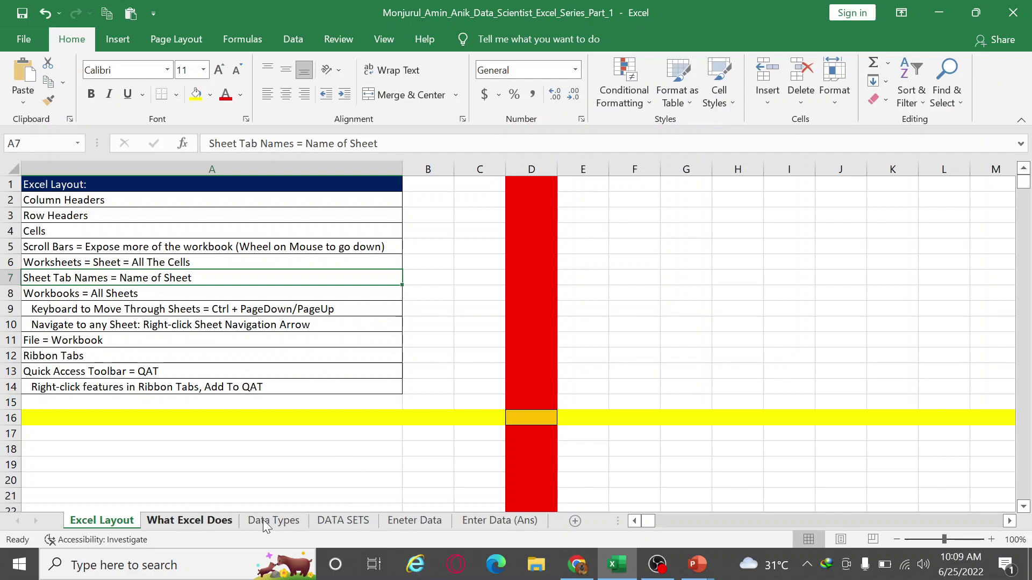
Step: Insert a new blank sheet and rename it CALCULATION
click(573, 521)
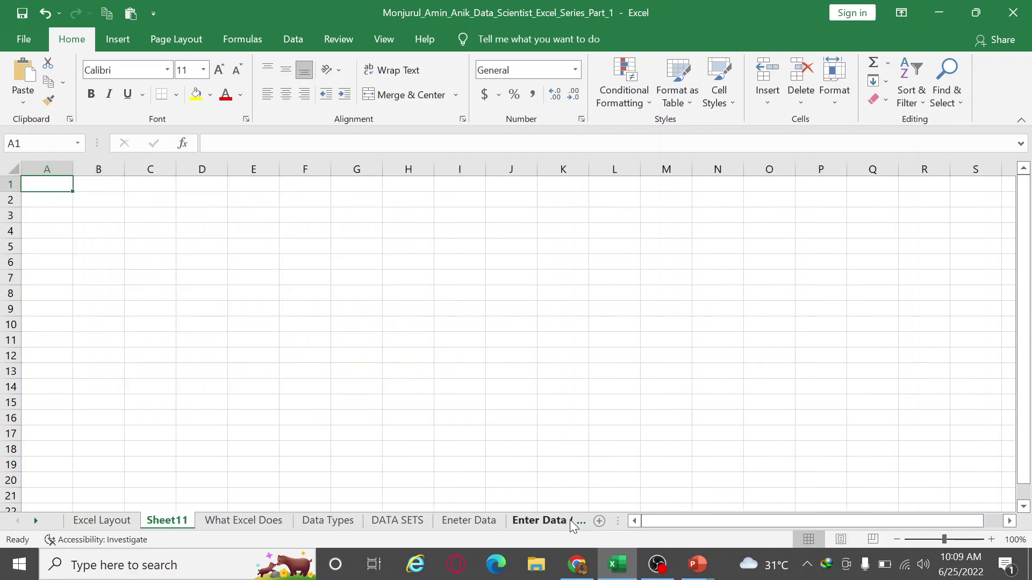
right_click(162, 522)
click(161, 522)
right_click(153, 521)
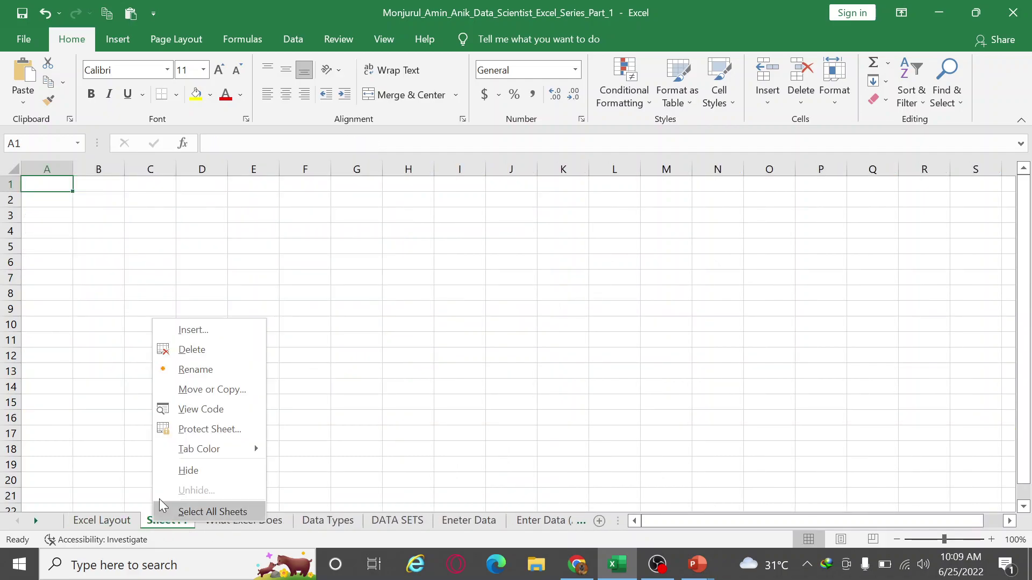
click(196, 369)
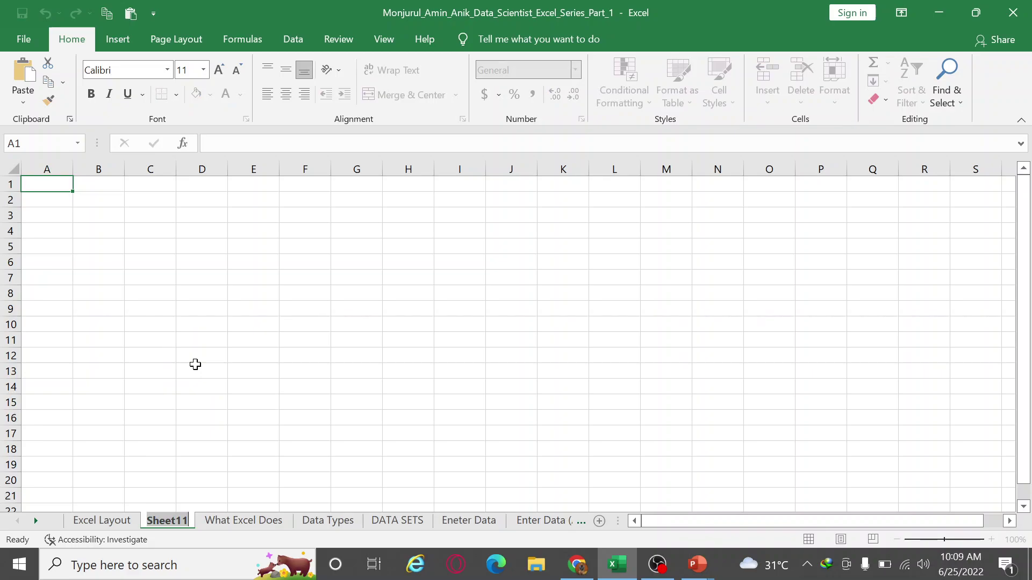
text(CA)
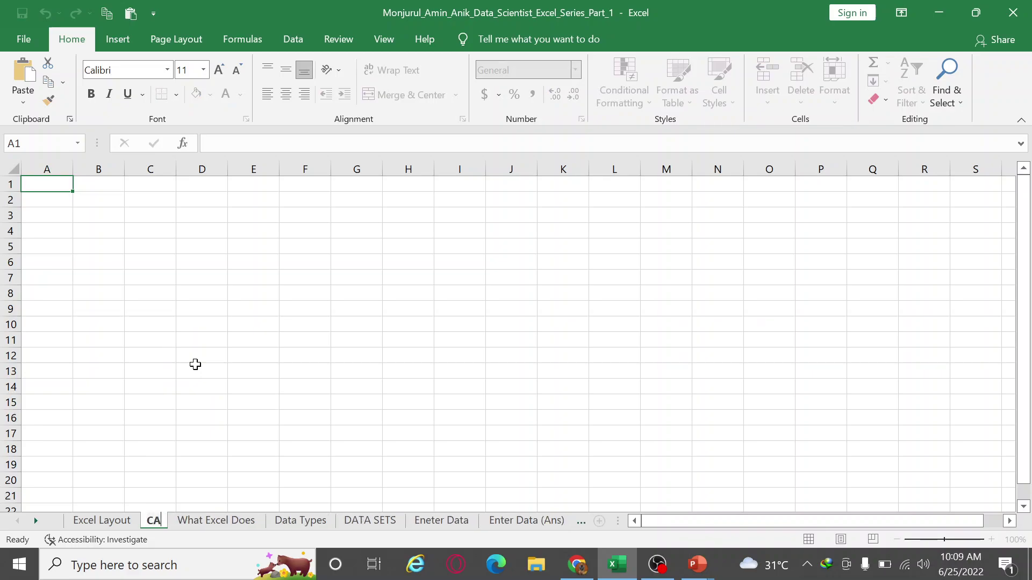
text(LCULATI)
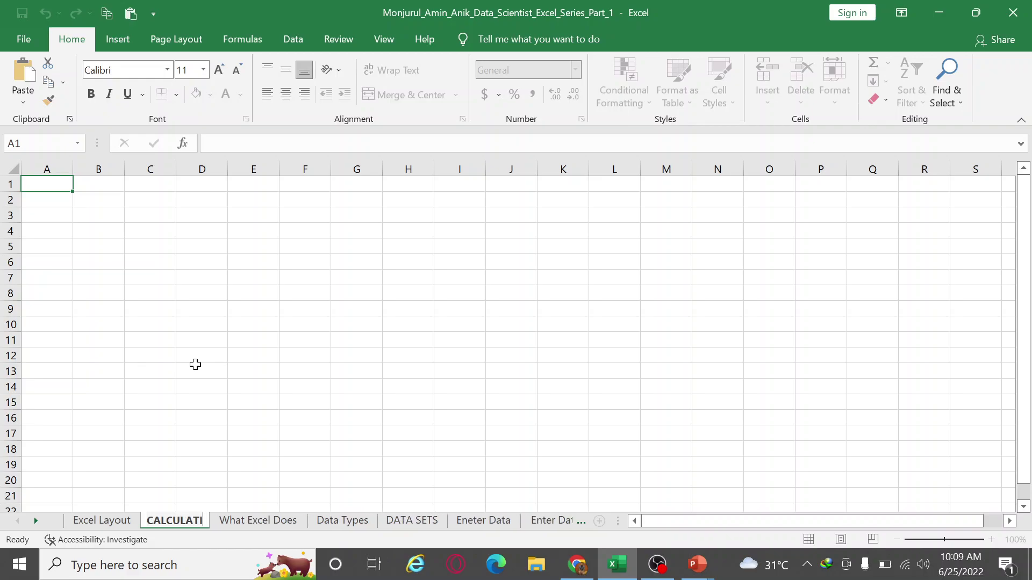
text(ON)
key(Return)
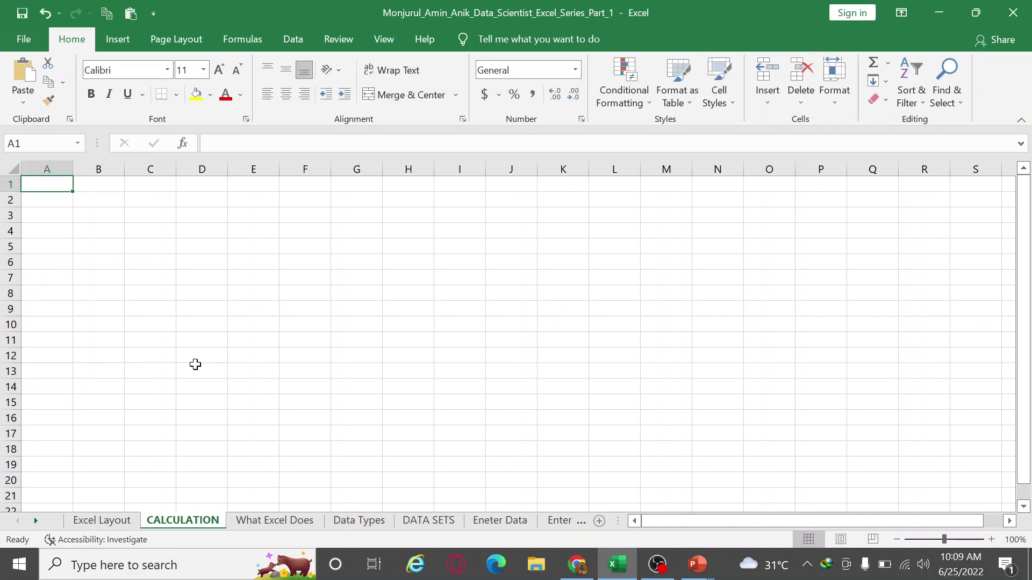
Step: Give the CALCULATION sheet tab a blue colour
right_click(202, 525)
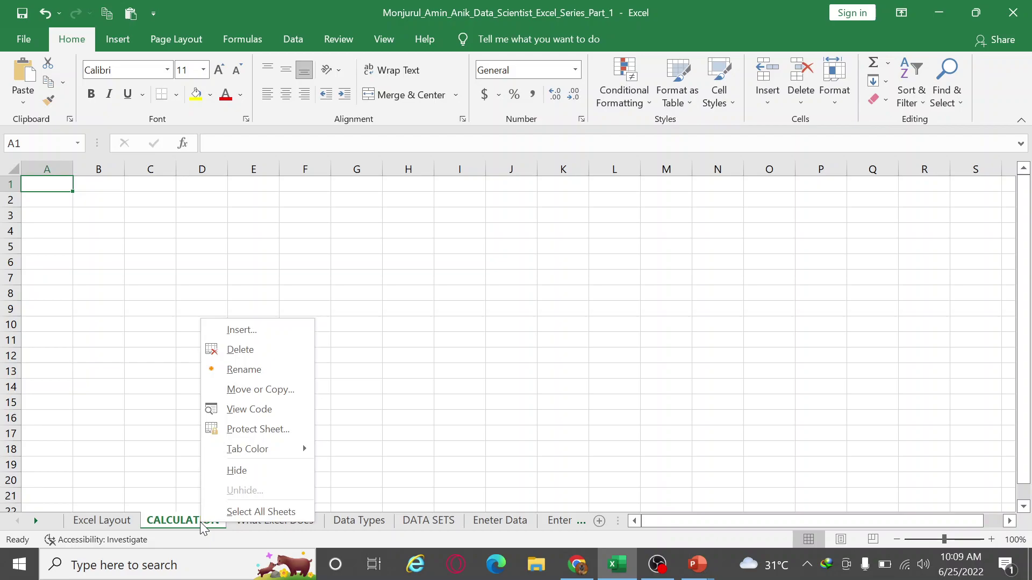
mouse_move(247, 449)
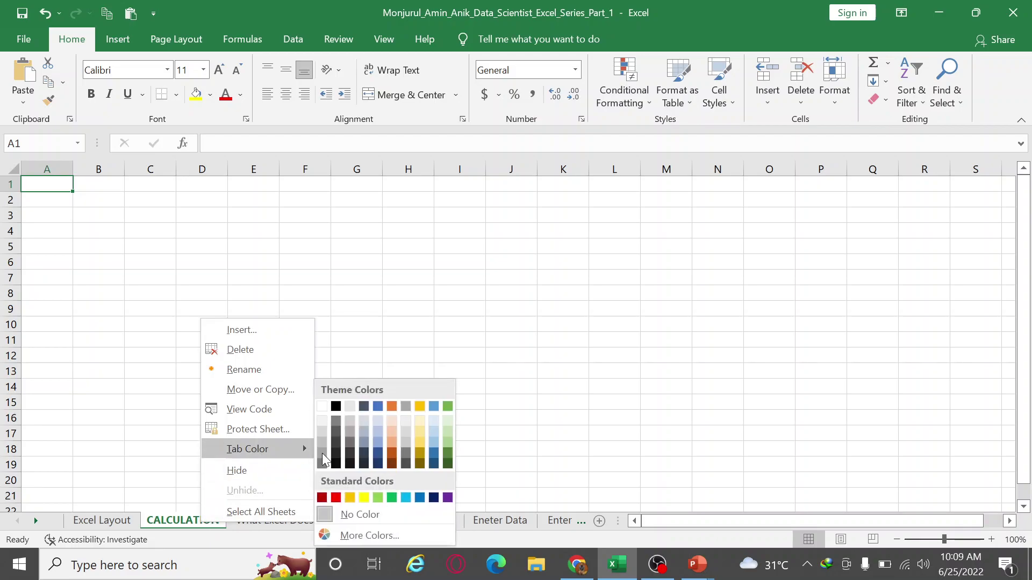
click(407, 498)
click(482, 341)
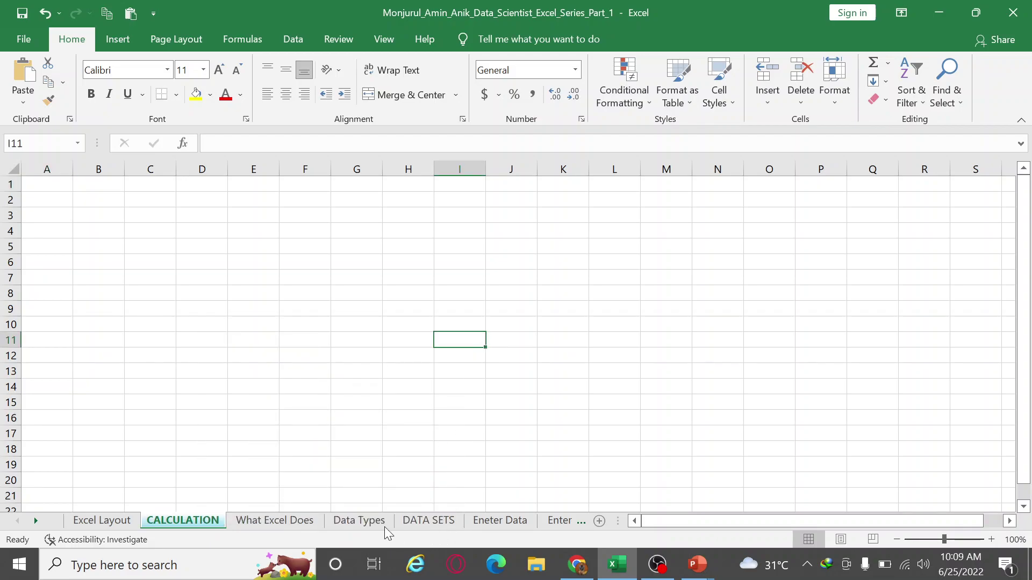
click(271, 520)
click(204, 521)
key(ctrl+Page_Up)
click(192, 522)
right_click(192, 523)
click(233, 350)
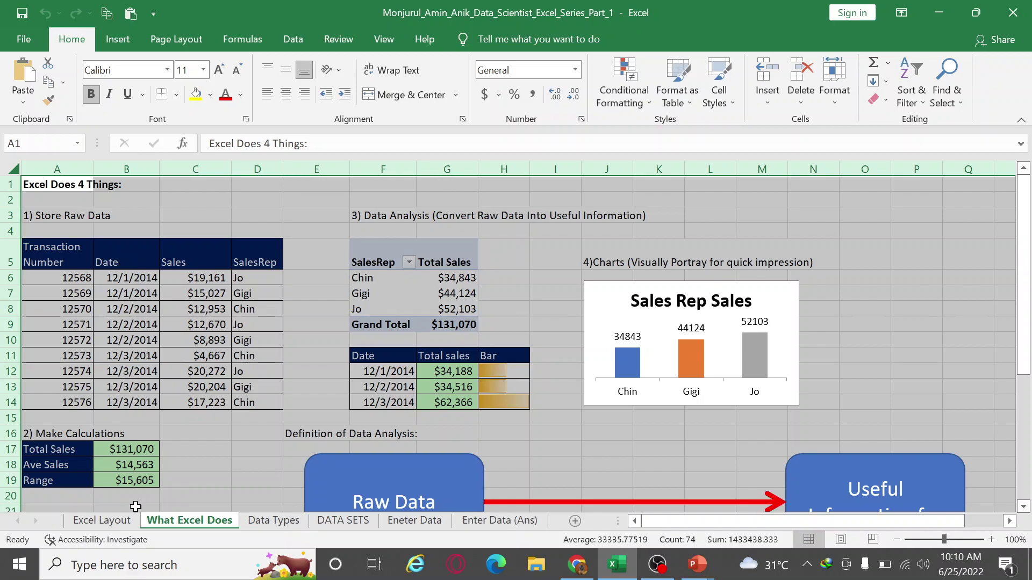
click(110, 522)
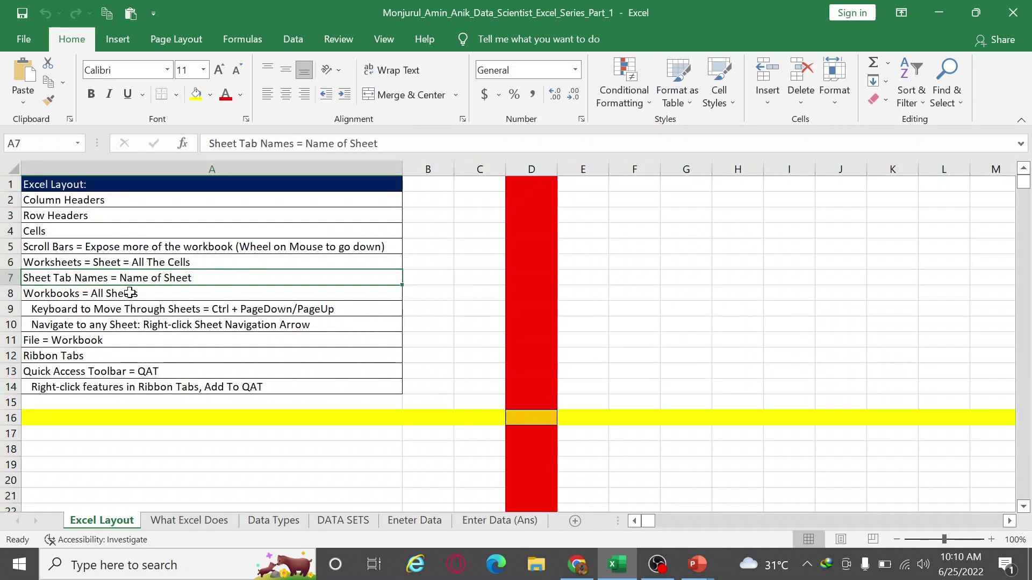
click(157, 299)
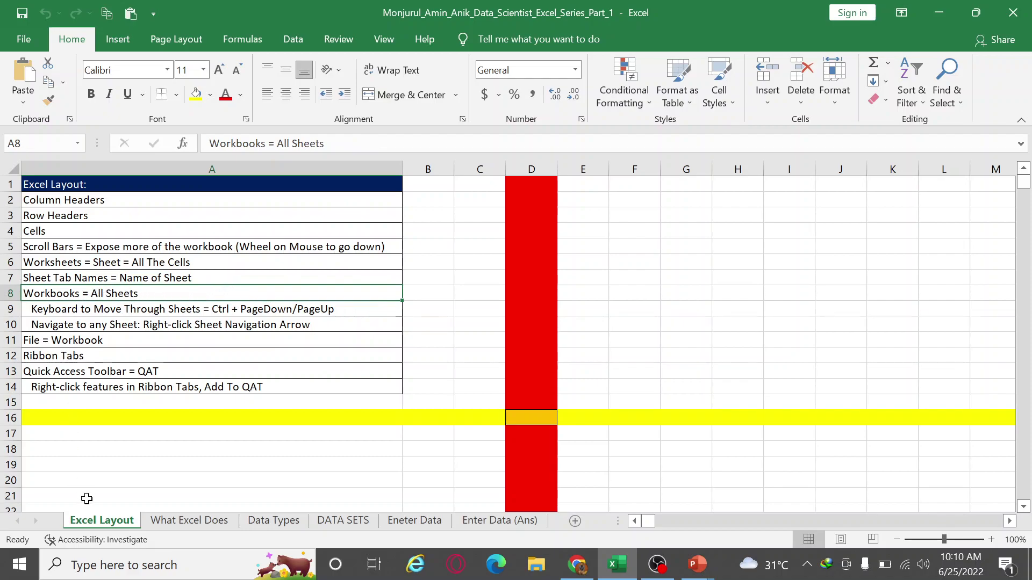
right_click(23, 520)
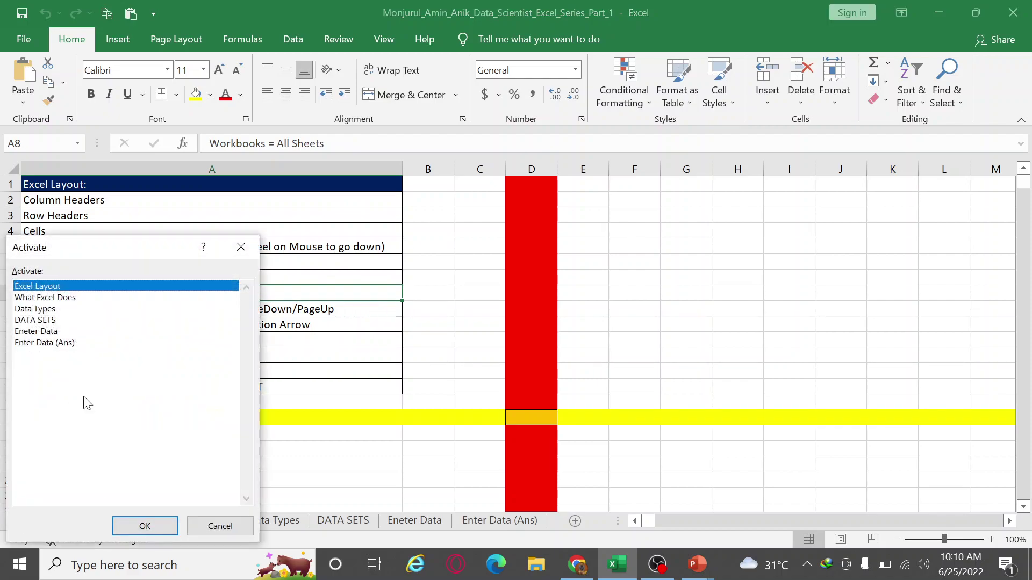
drag(86, 252, 504, 206)
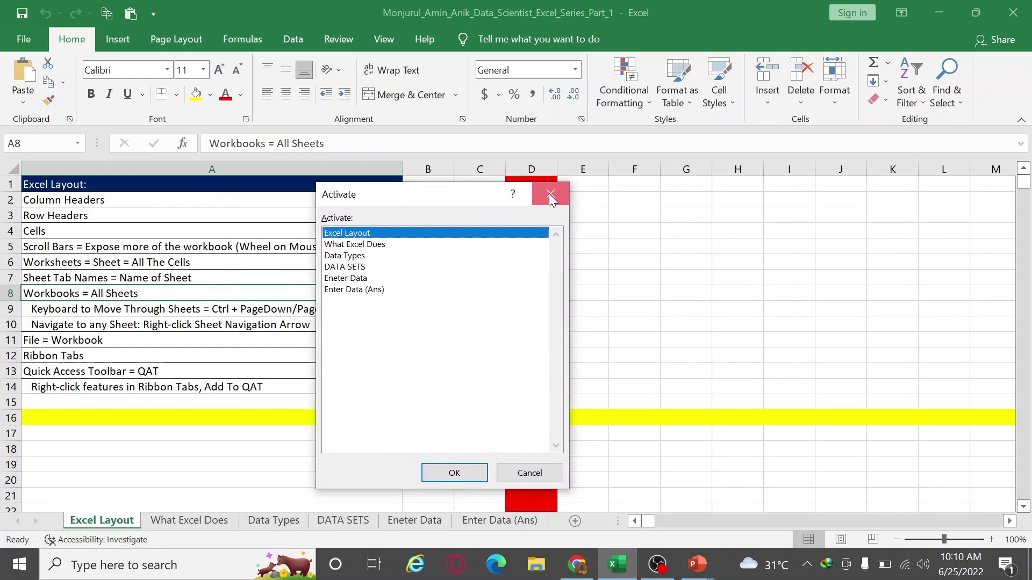
click(551, 194)
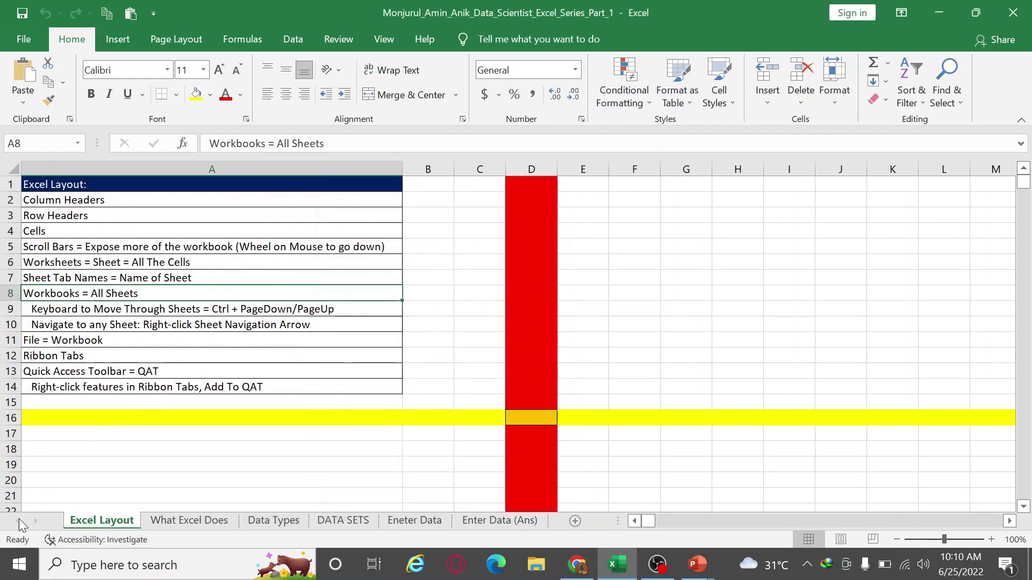
right_click(38, 521)
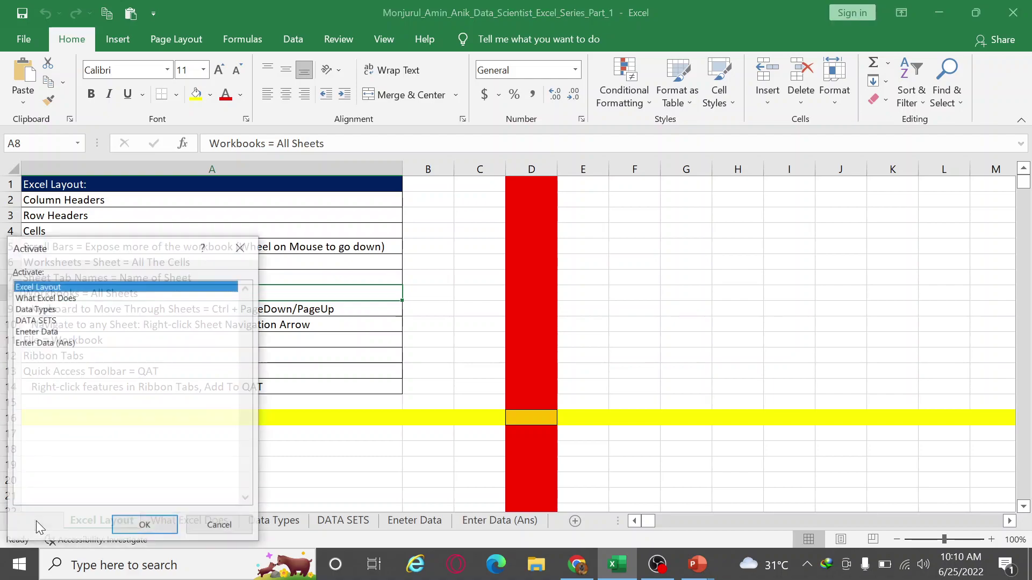
drag(131, 250, 563, 142)
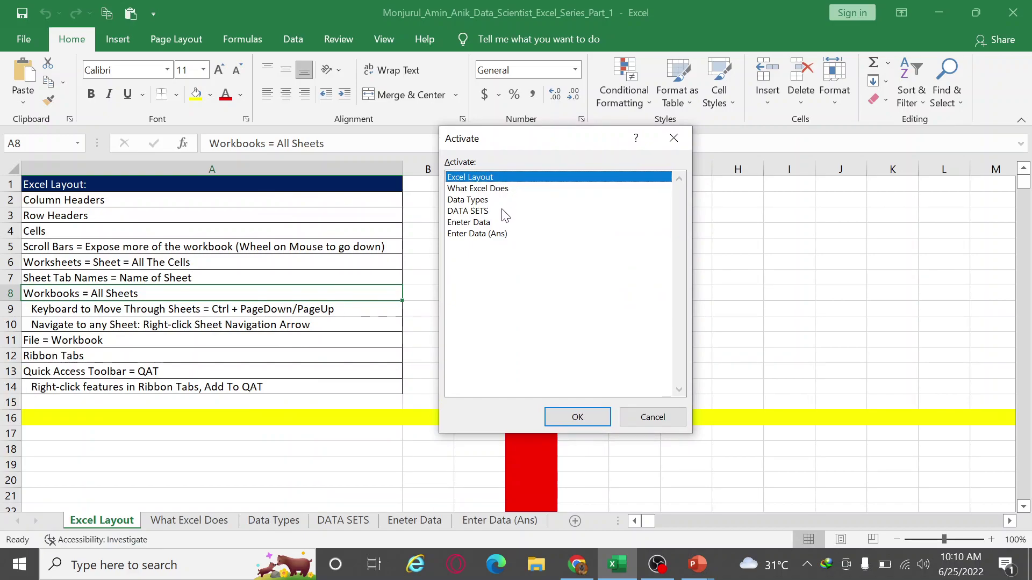
click(653, 418)
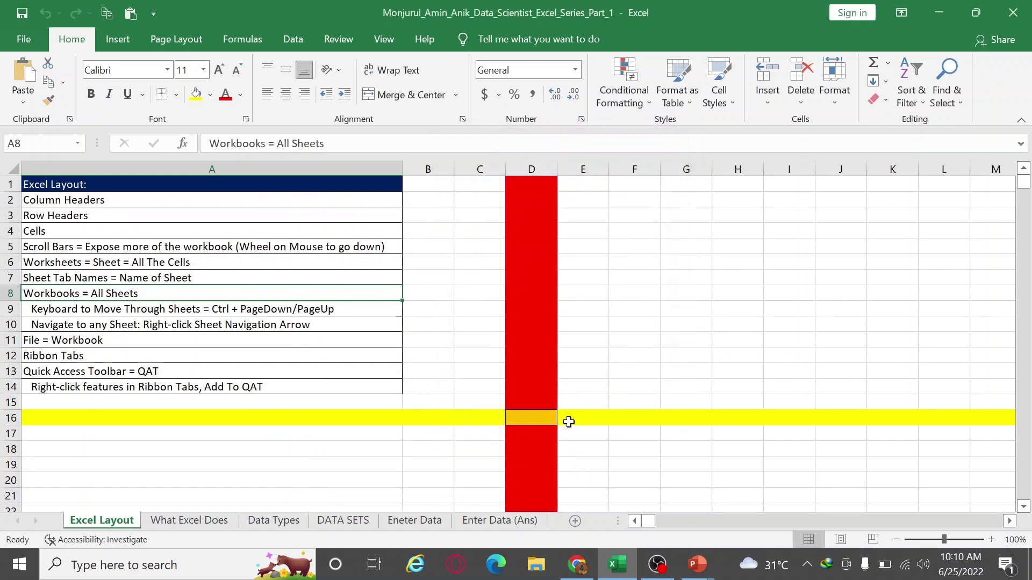
click(124, 313)
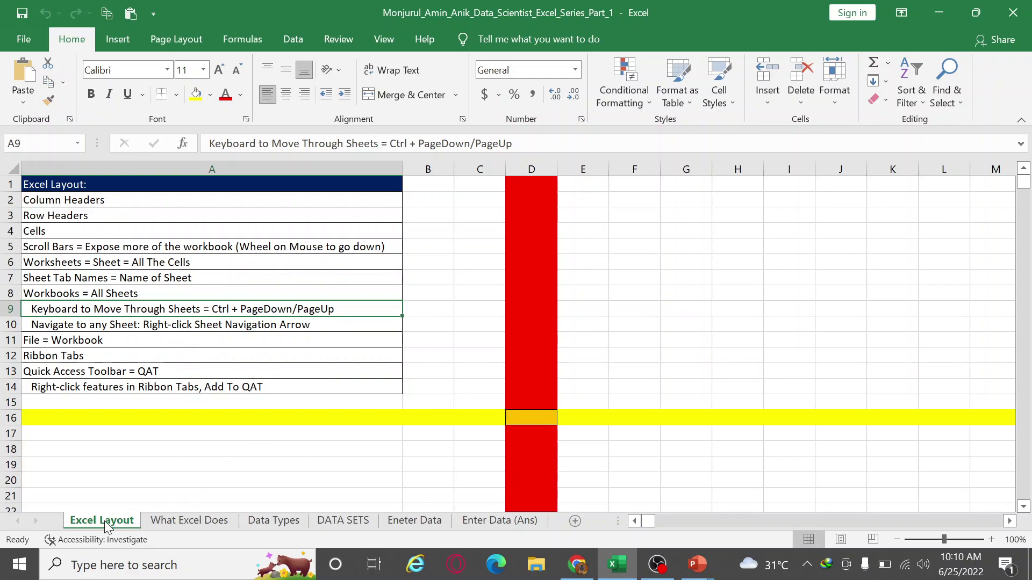
Step: Rename the Eneter Data sheet to Enter Data, keeping Excel Layout as the first tab
drag(135, 527, 451, 529)
drag(452, 529, 467, 517)
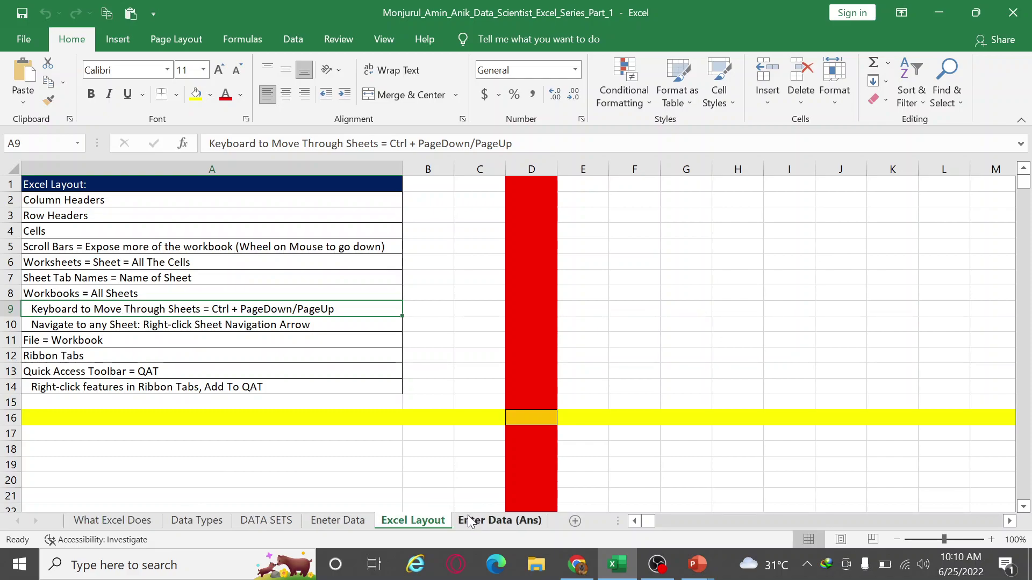
right_click(329, 520)
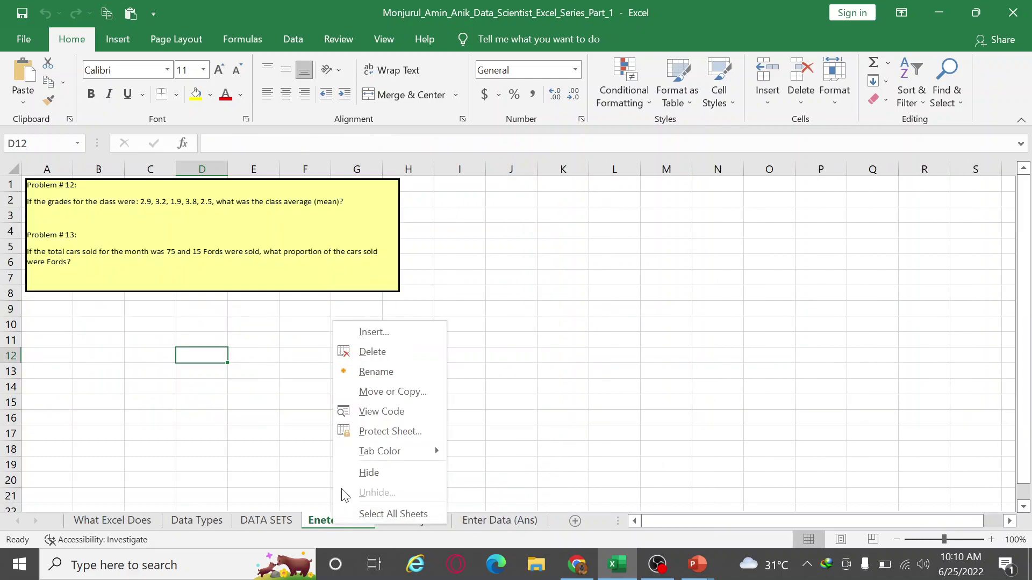
click(375, 371)
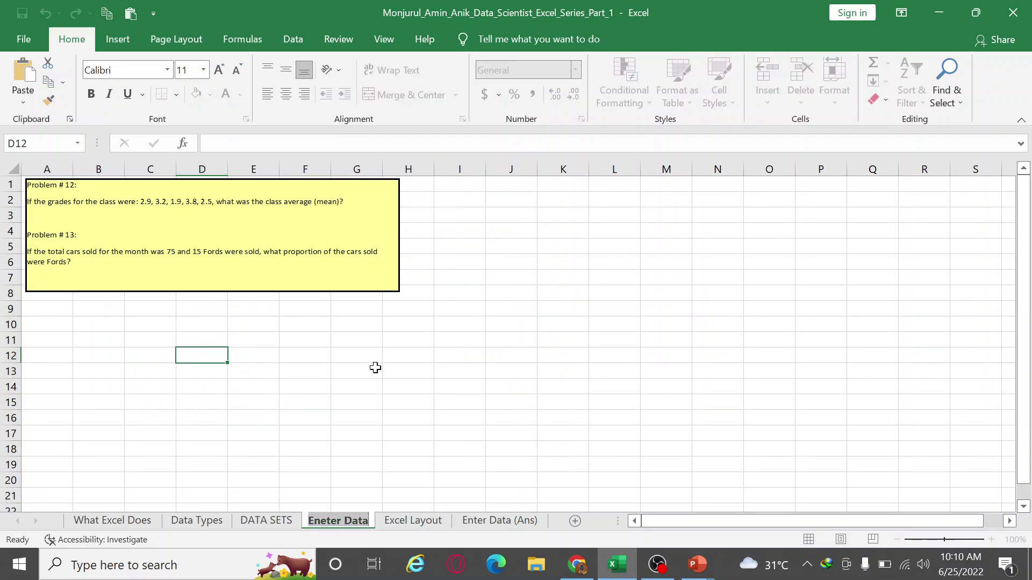
text(Enter)
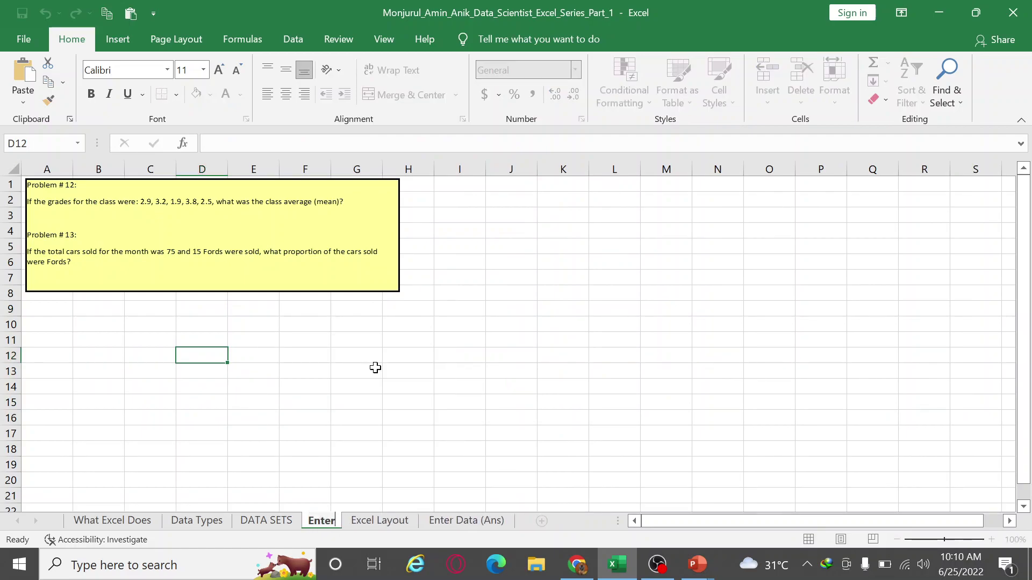
text( Data)
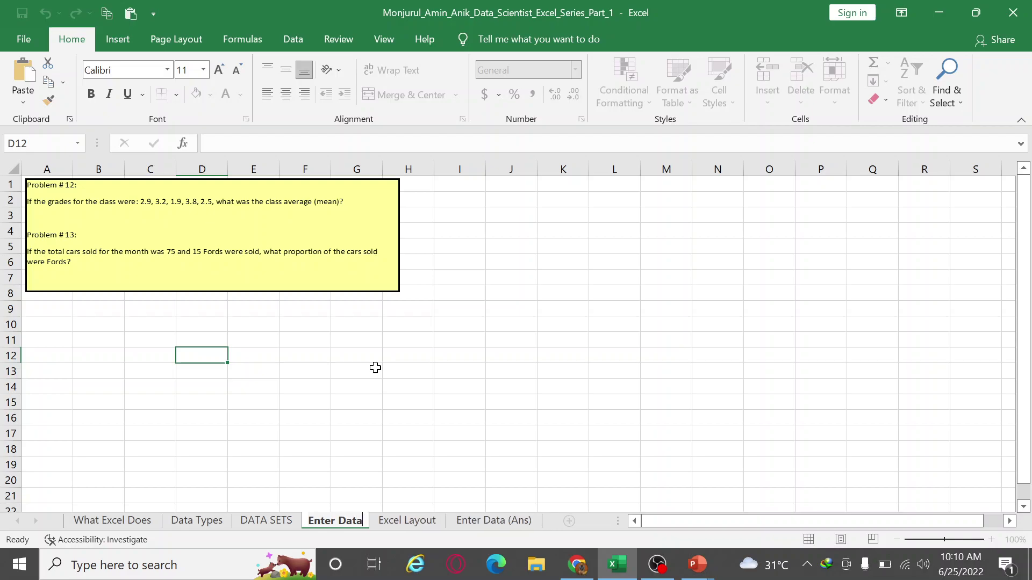
key(Return)
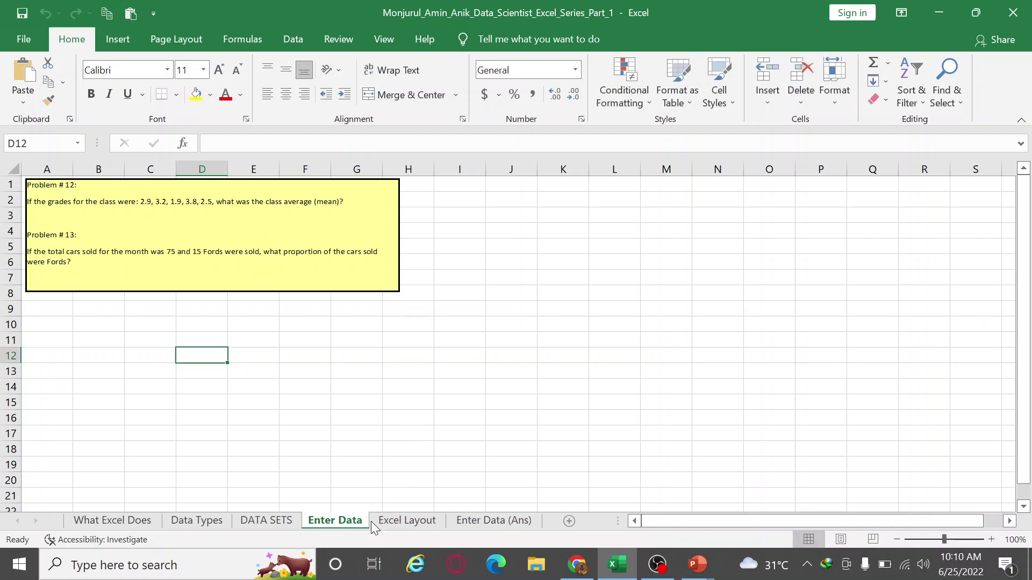
click(404, 521)
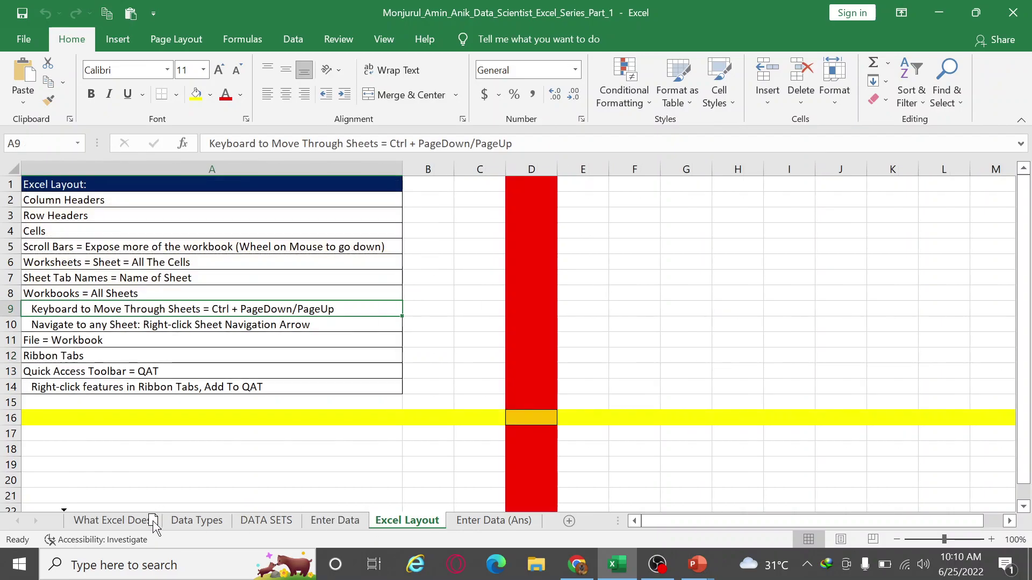
drag(80, 516, 78, 517)
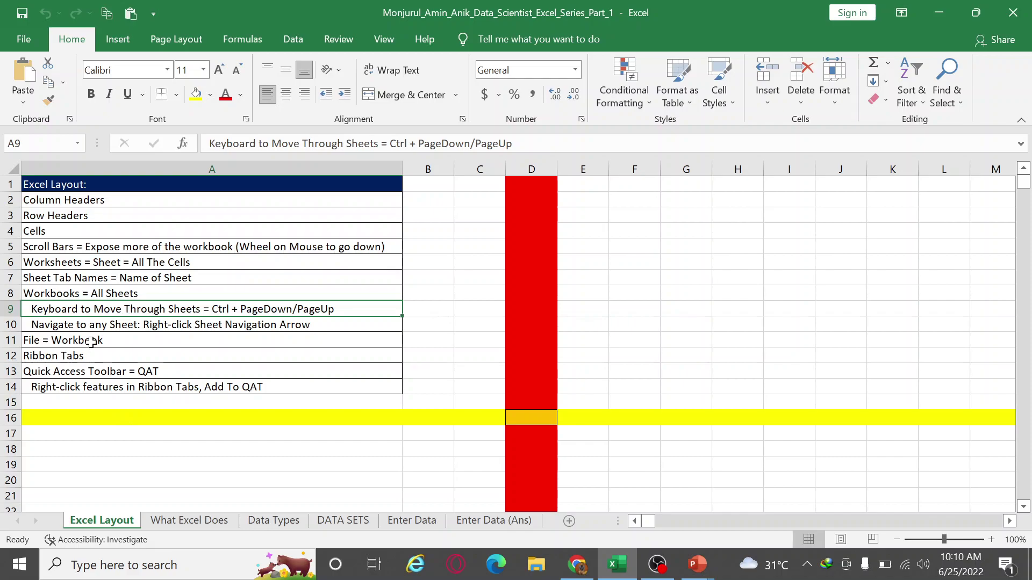
Step: Select the Ribbon Tabs note in A12 and browse through the ribbon tabs back to Home
click(100, 359)
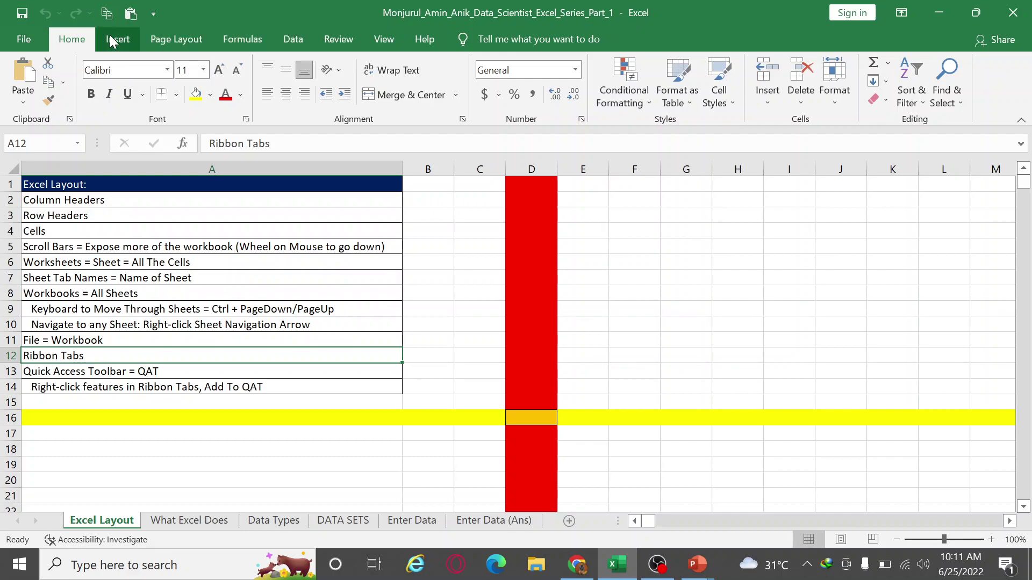
click(425, 39)
click(384, 39)
click(338, 39)
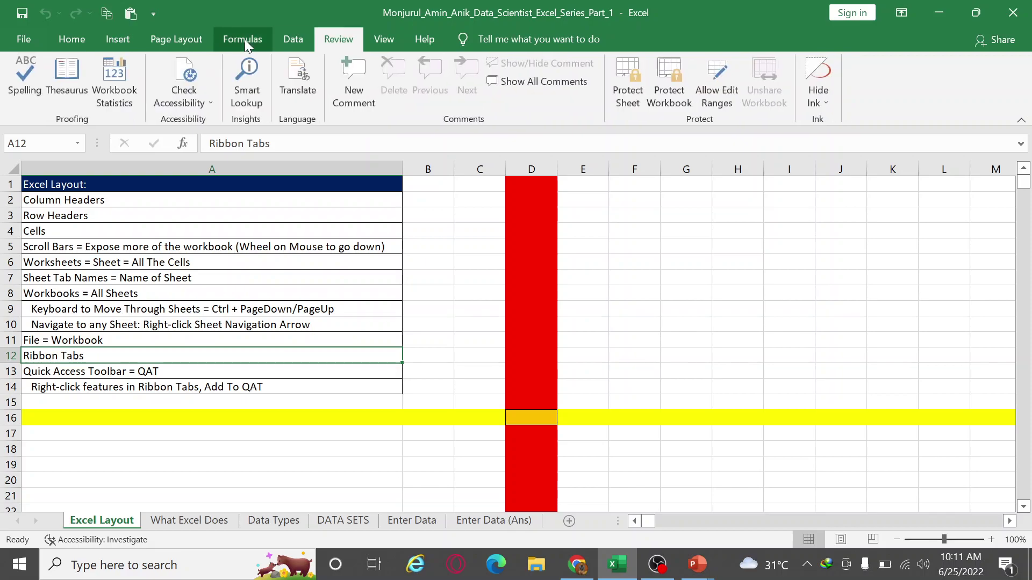
click(243, 39)
click(170, 37)
click(119, 38)
click(89, 40)
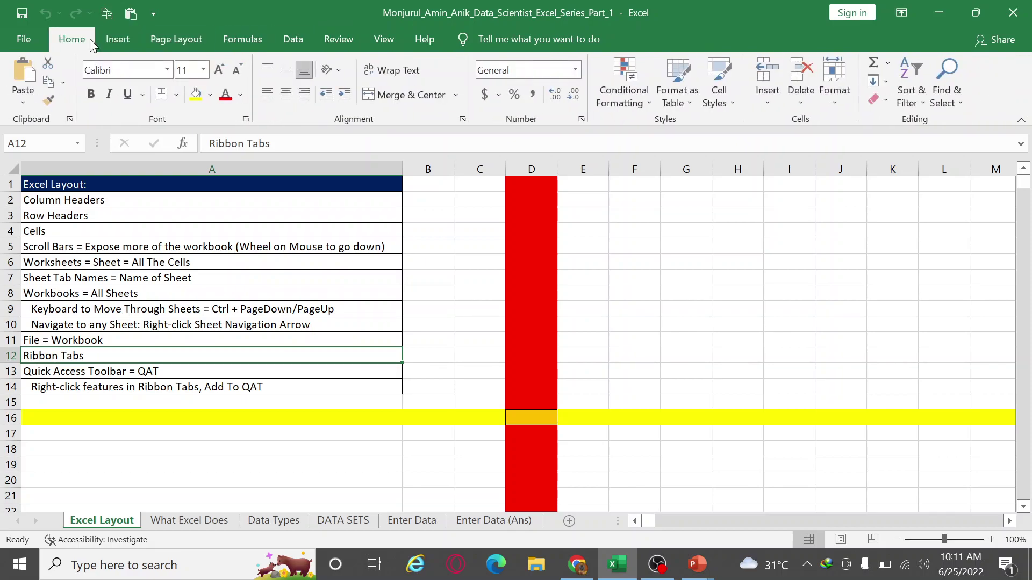
Step: Collapse the ribbon to tab names only, then show Home temporarily and copy A12
right_click(92, 45)
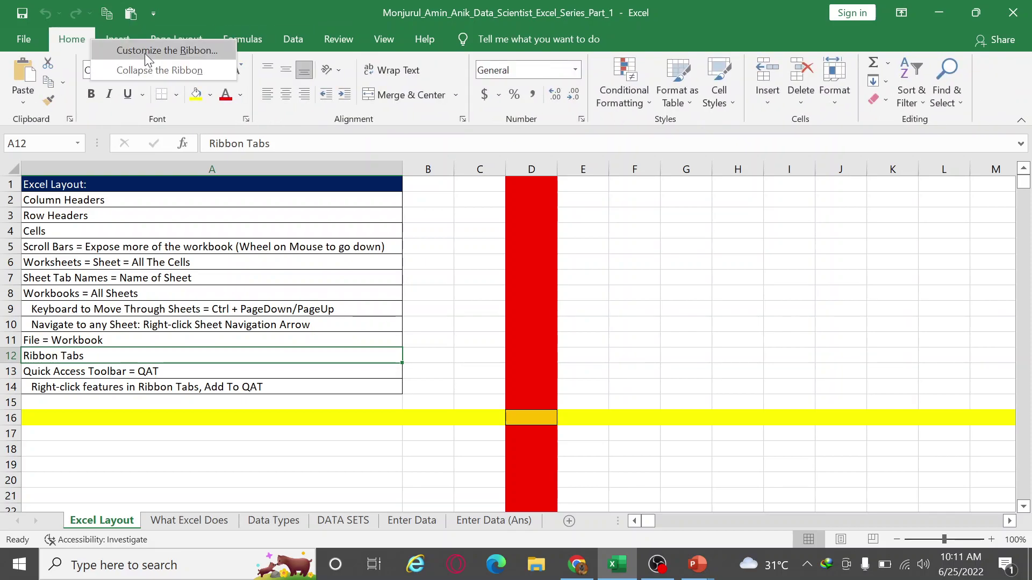
click(157, 70)
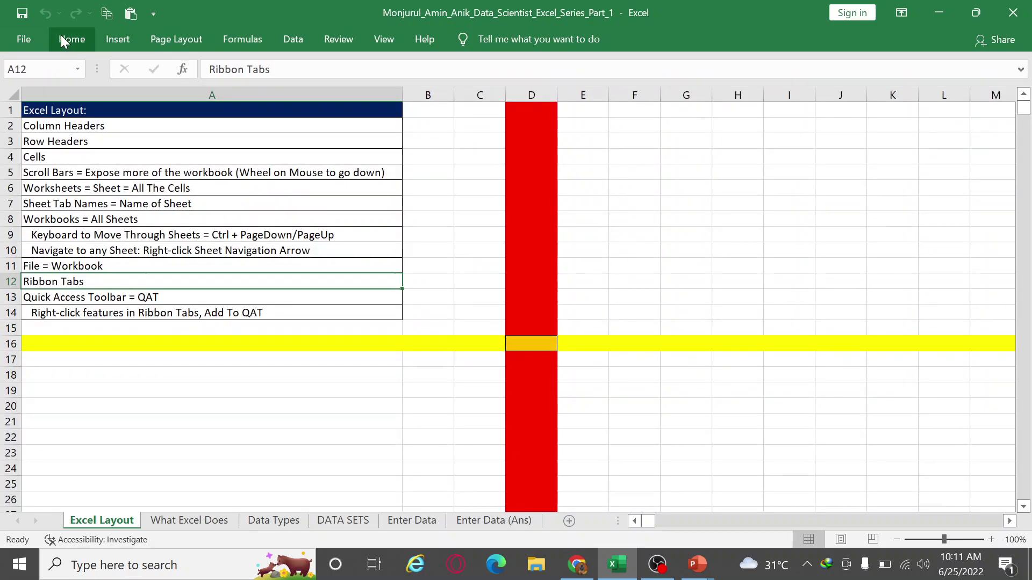
click(68, 39)
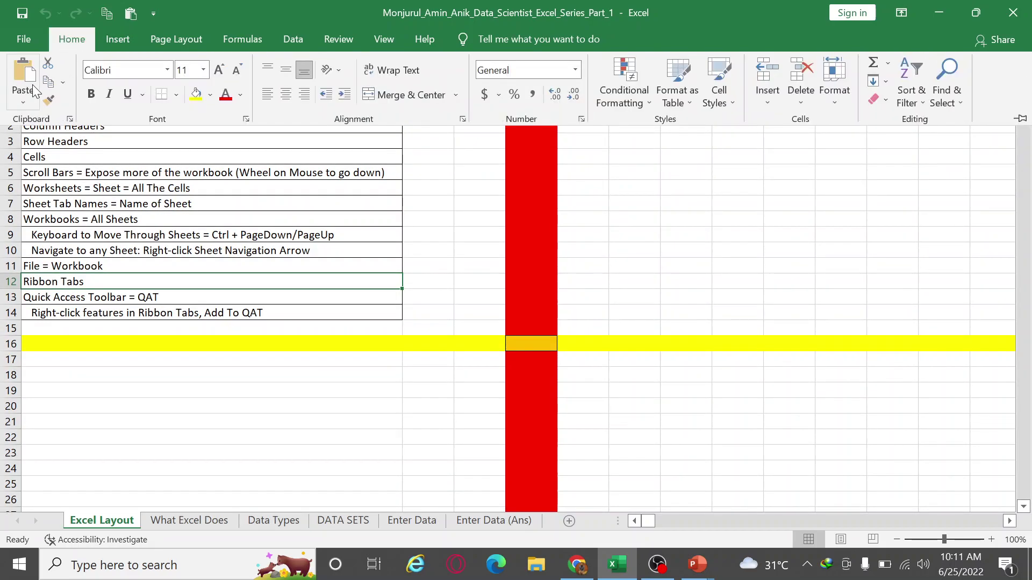
key(ctrl+c)
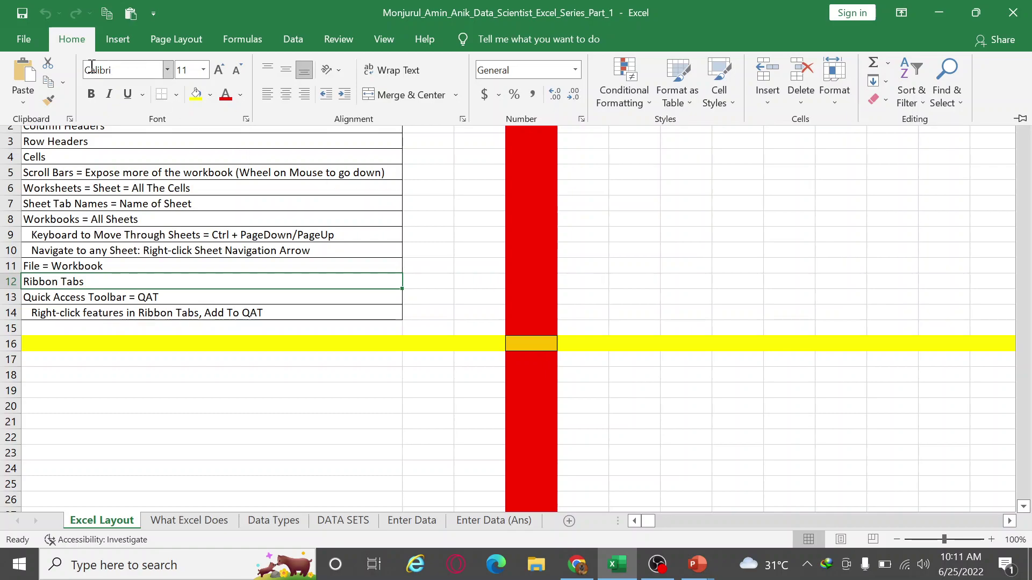
Step: Pin the ribbon open, collapse it again, and peek at the Formulas, Review and Data tabs
right_click(80, 37)
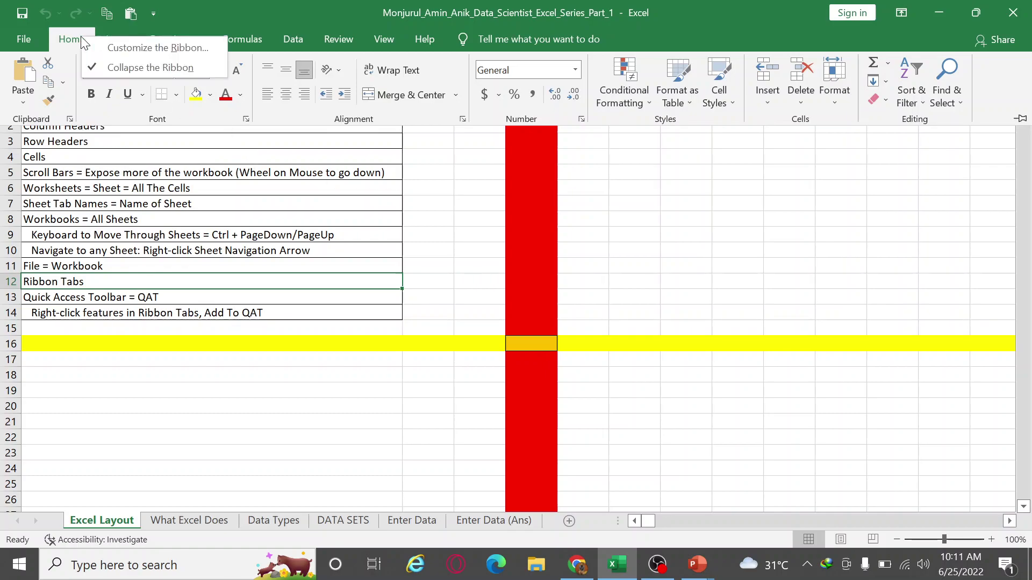
click(127, 69)
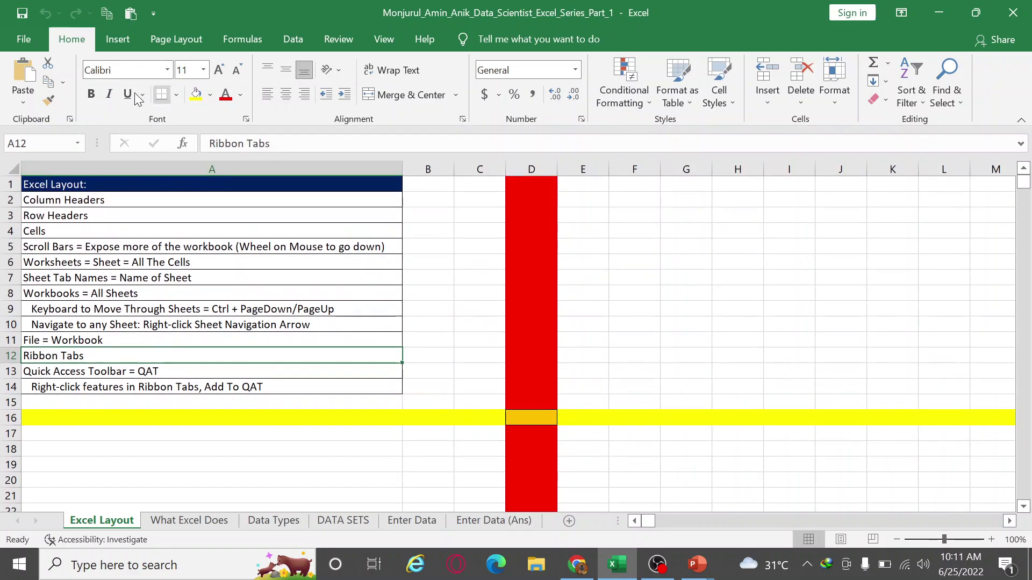
right_click(78, 37)
click(118, 70)
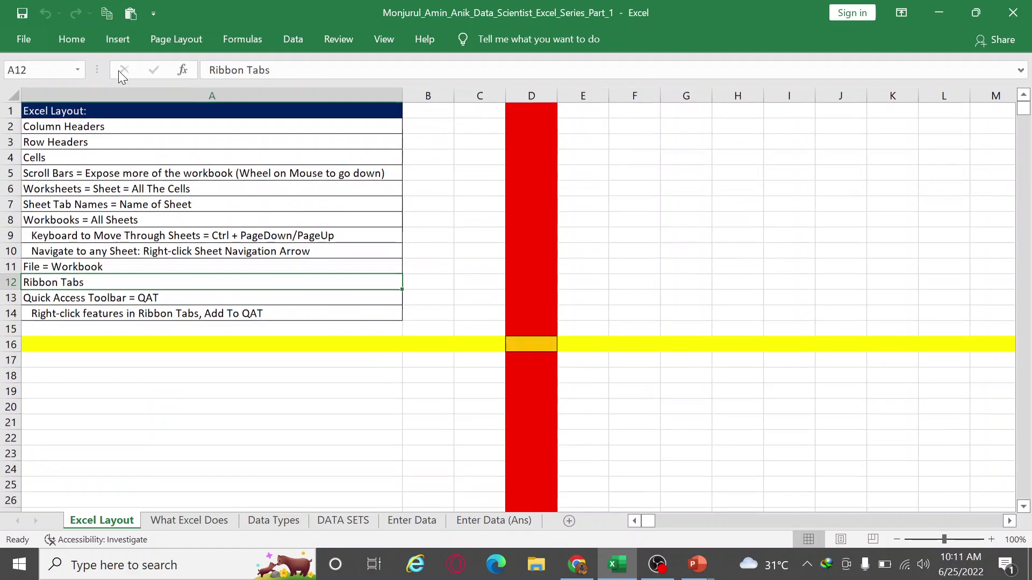
click(248, 42)
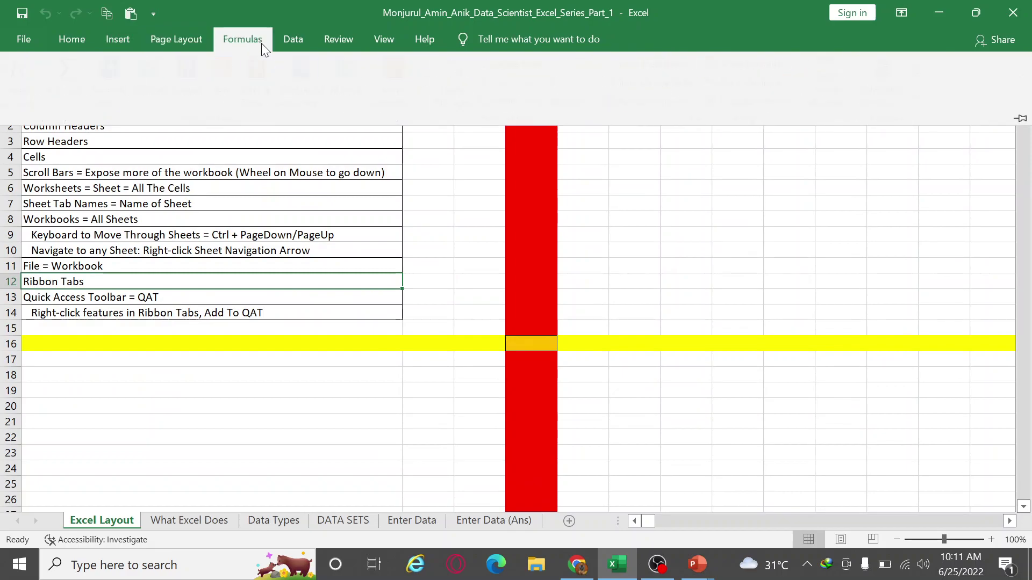
click(339, 43)
click(293, 39)
Step: Pin the ribbon open again, view Home, Insert and Page Layout, then collapse it
right_click(79, 38)
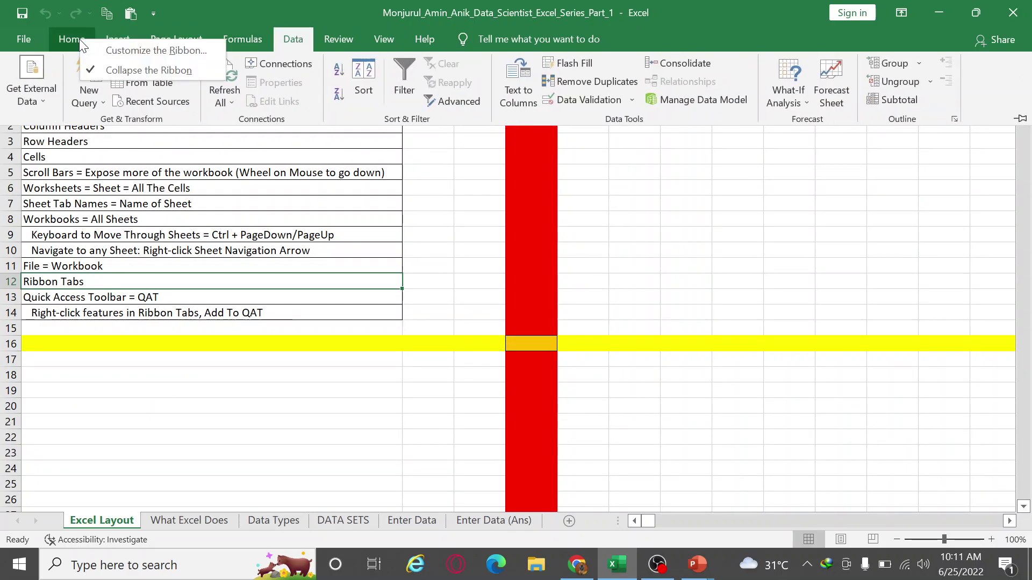
click(111, 70)
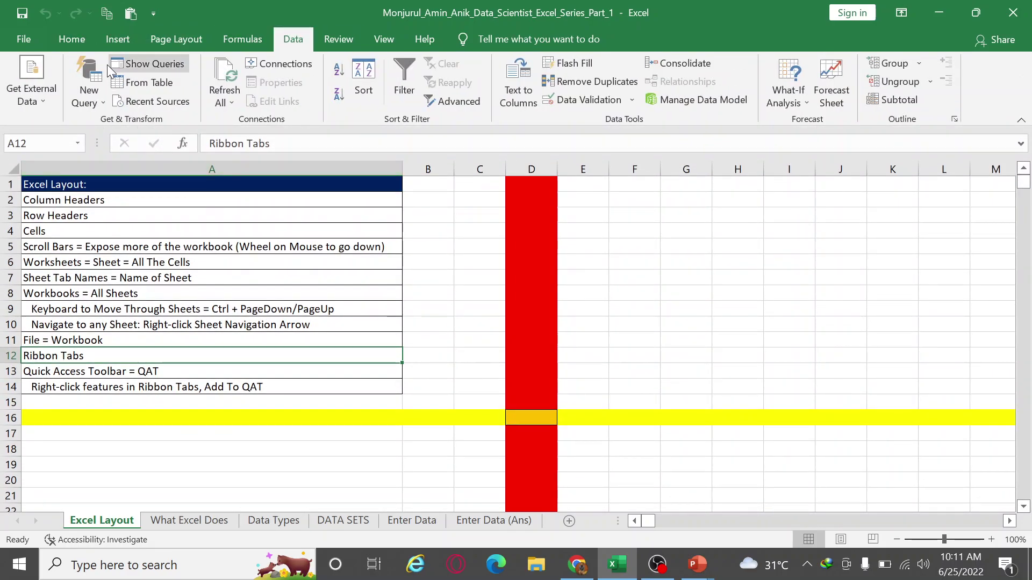
click(81, 39)
click(118, 39)
click(177, 39)
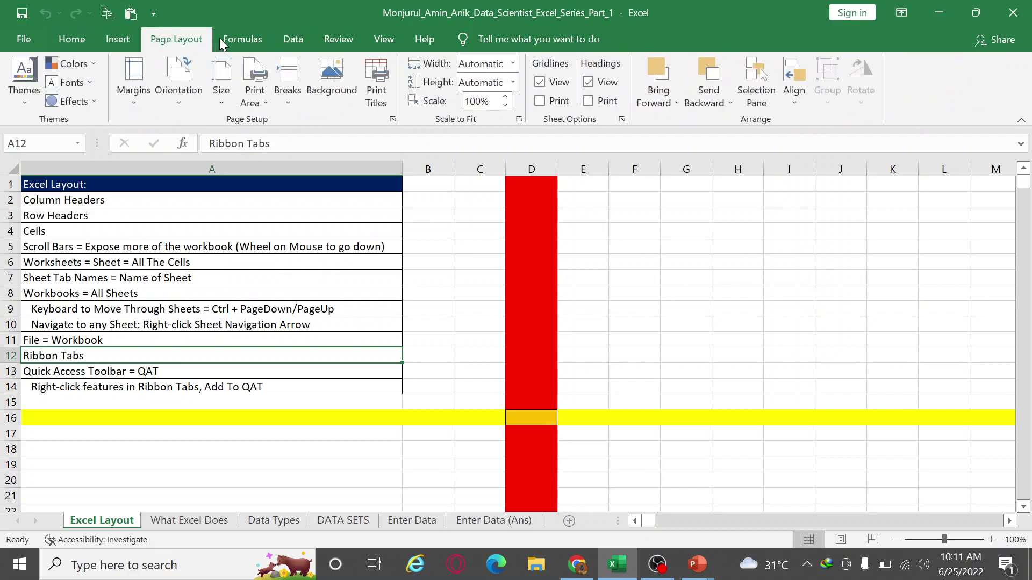
double_click(264, 38)
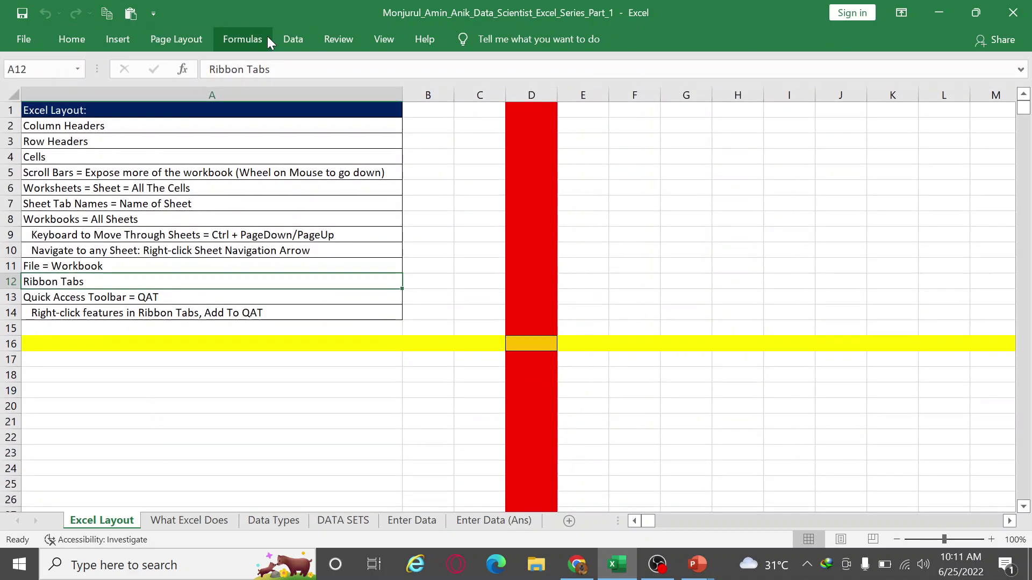
Step: Show the Formulas commands, turn off Collapse the Ribbon so it stays pinned, and select C6
click(266, 37)
click(440, 129)
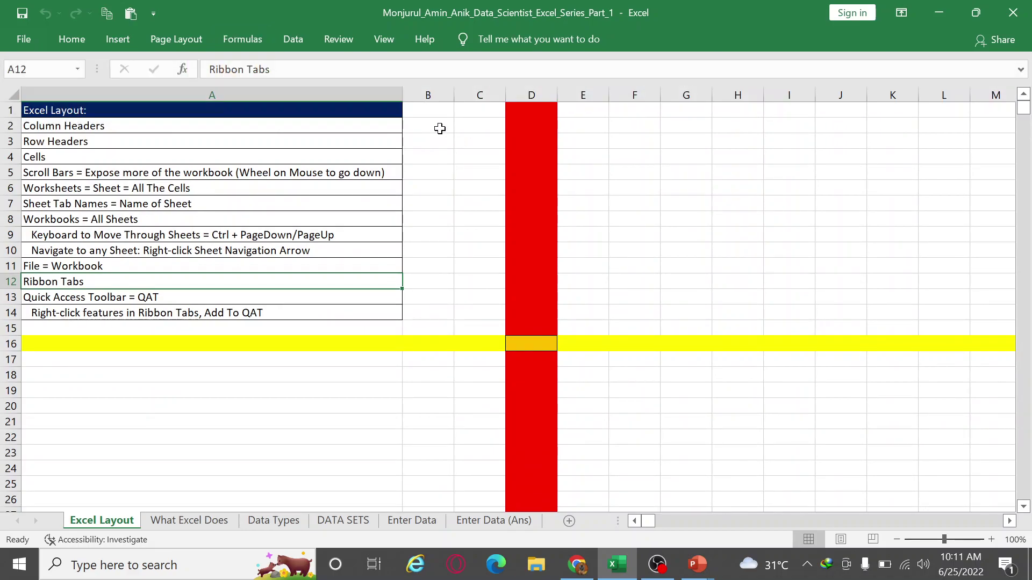
click(223, 33)
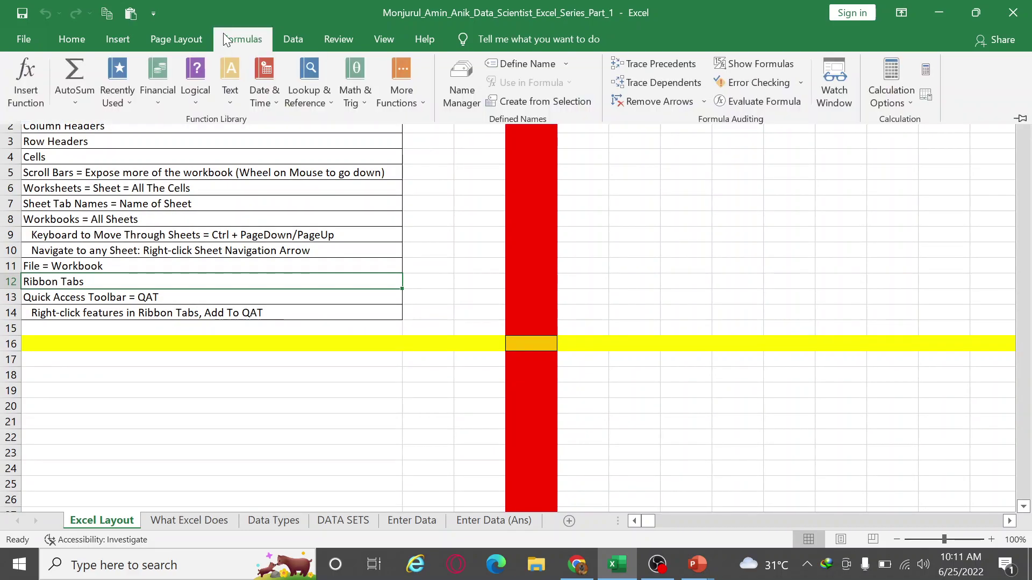
click(224, 38)
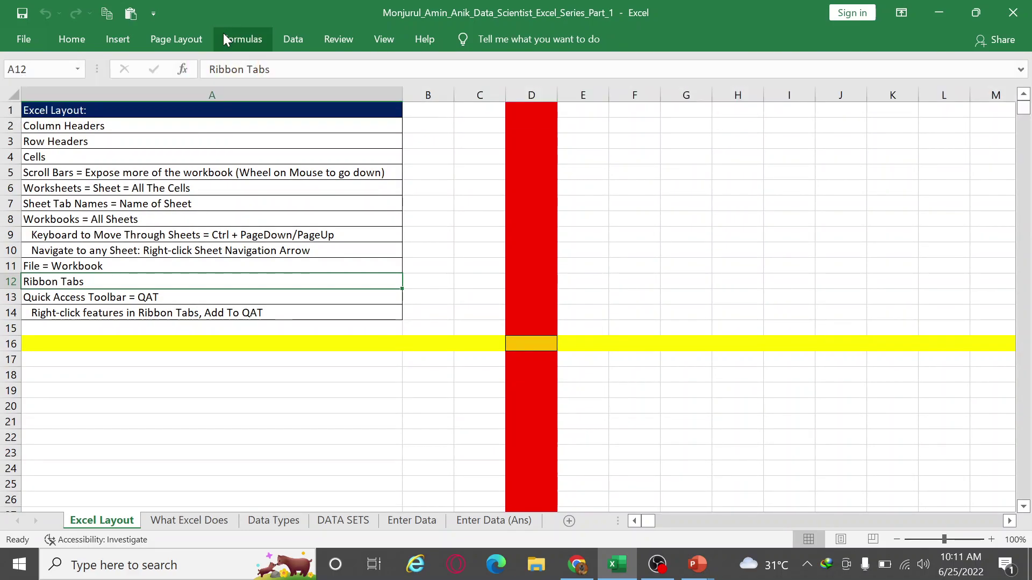
click(224, 34)
click(236, 38)
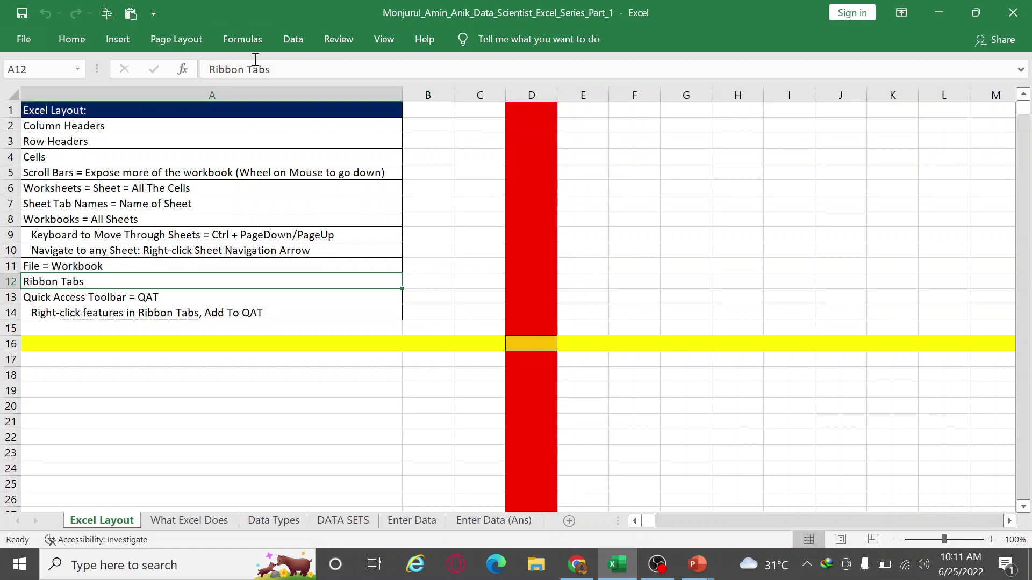
right_click(247, 41)
click(279, 72)
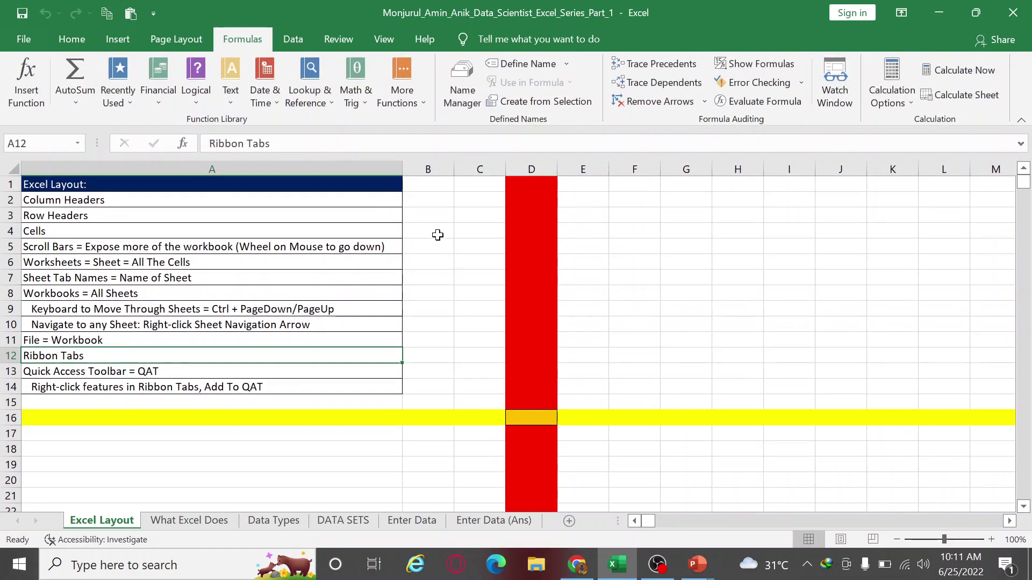
click(458, 261)
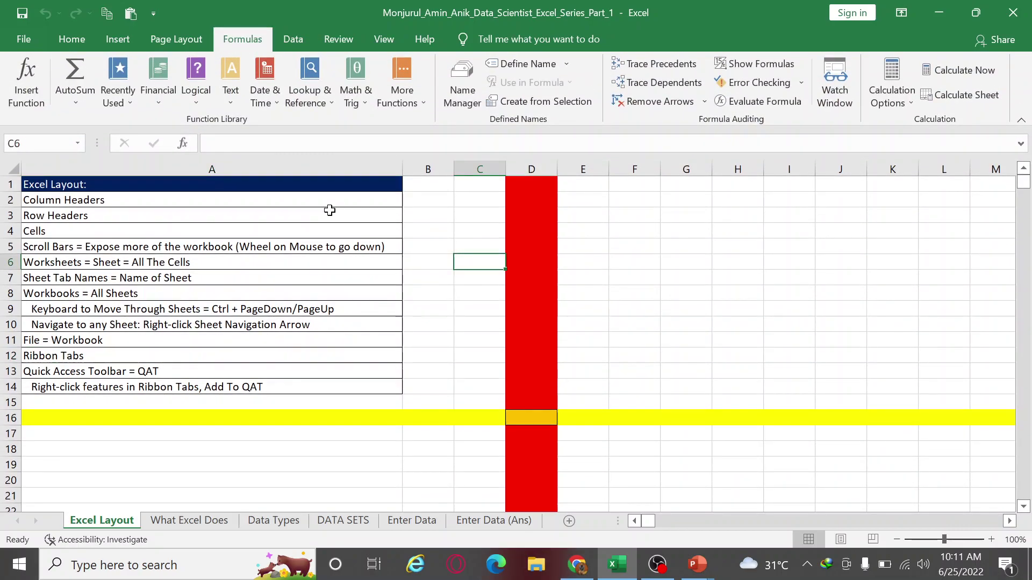
Step: Select the QAT note in A13 and open the Customize Quick Access Toolbar menu from Home
click(75, 41)
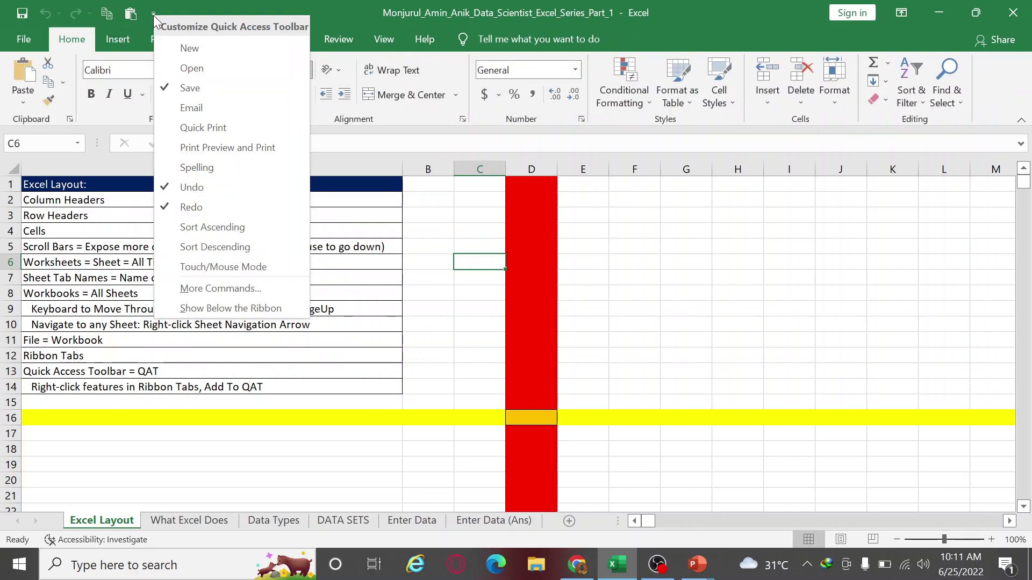
click(181, 11)
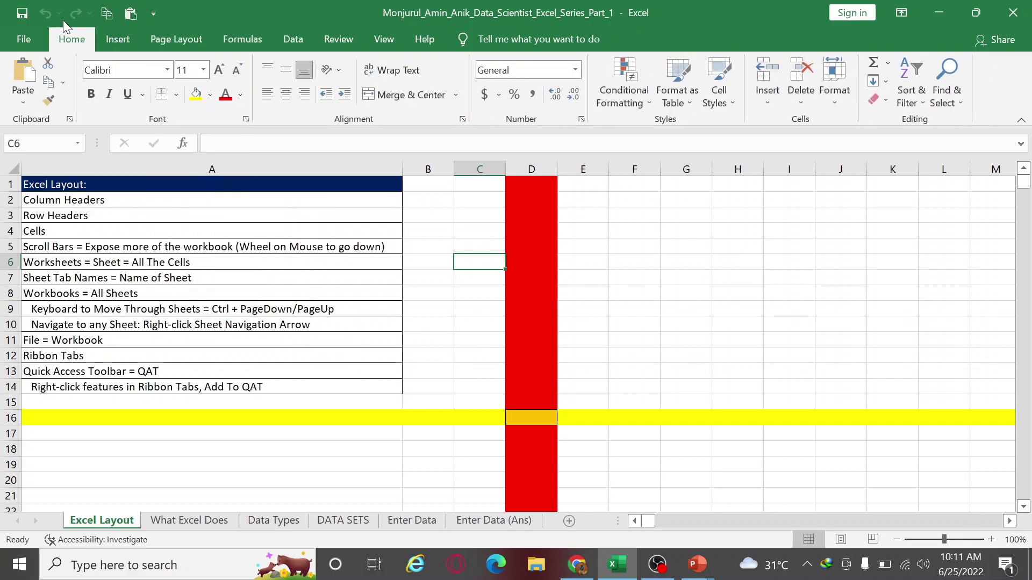
click(78, 375)
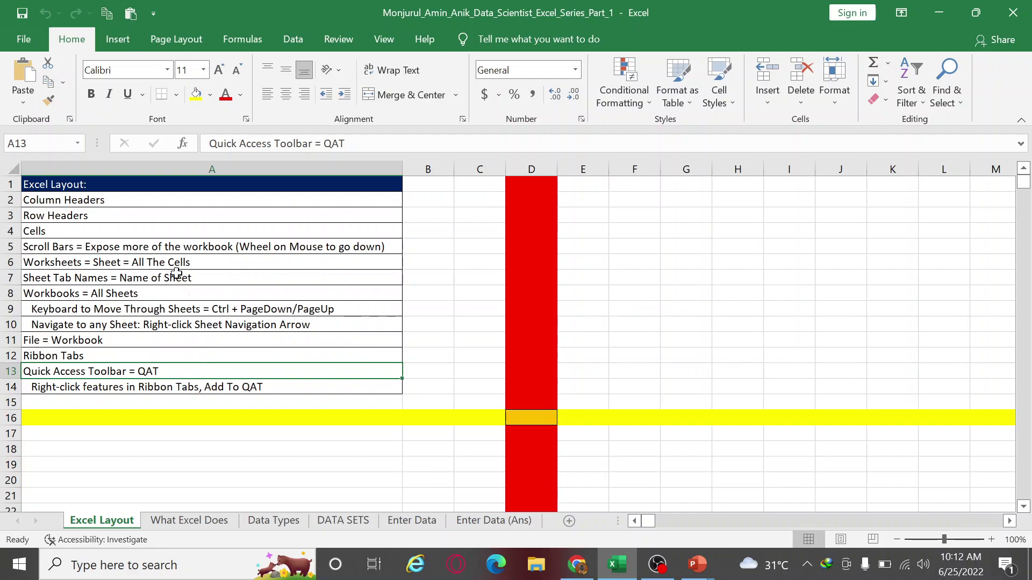
right_click(107, 33)
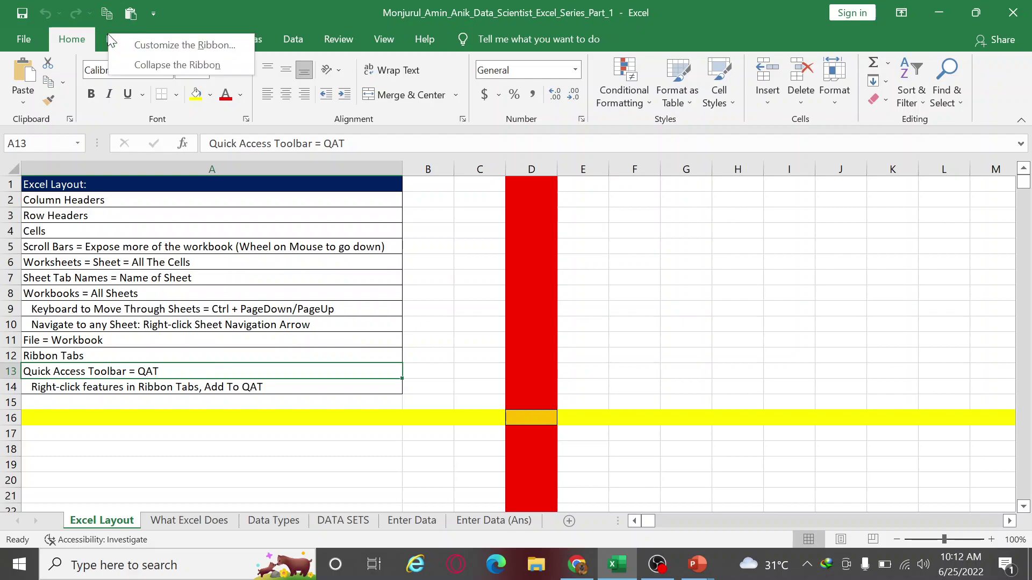
click(107, 33)
click(71, 38)
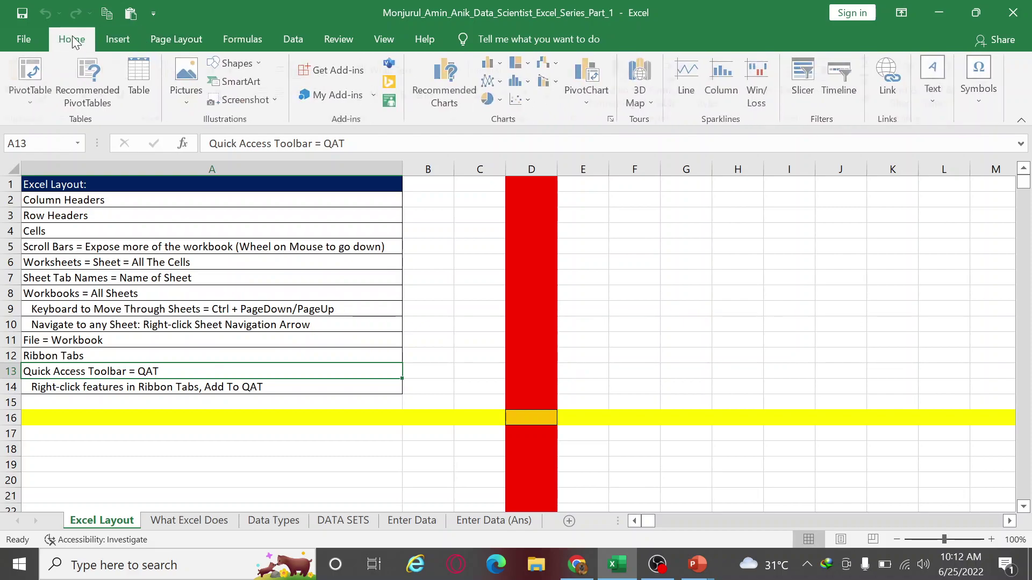
click(154, 14)
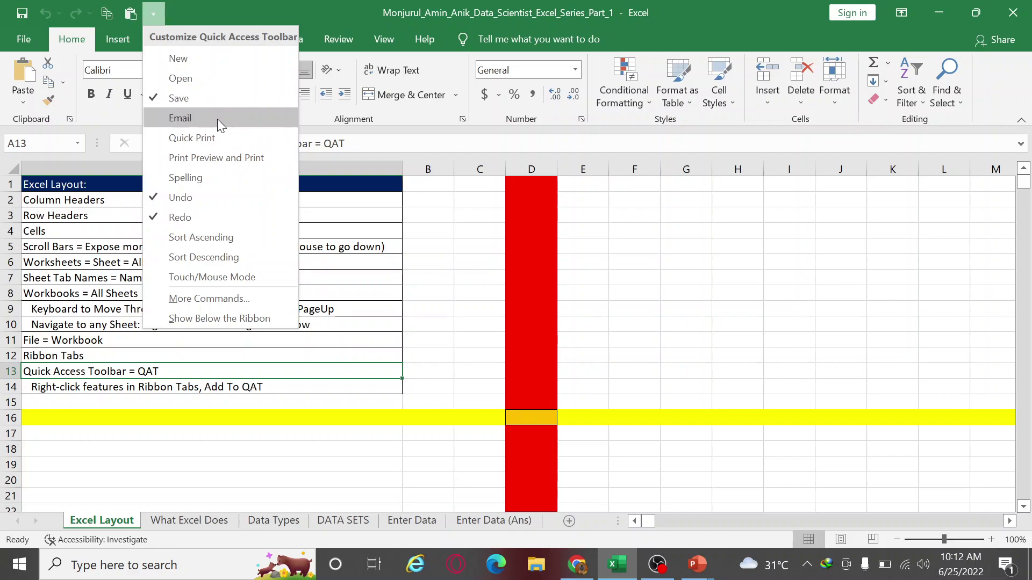
Step: Add the New command to the Quick Access Toolbar and test it by creating and closing Book1
click(217, 59)
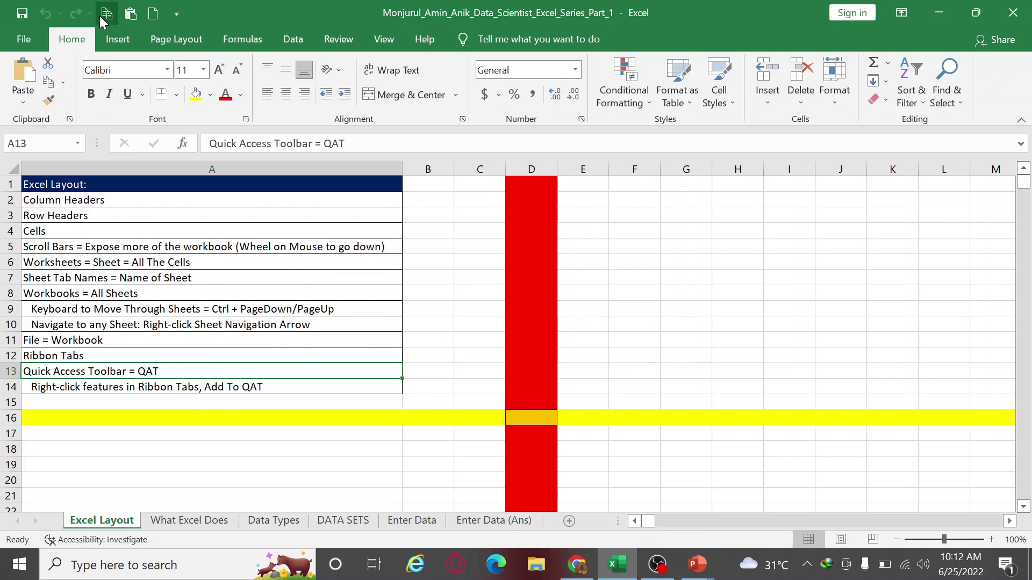
click(151, 15)
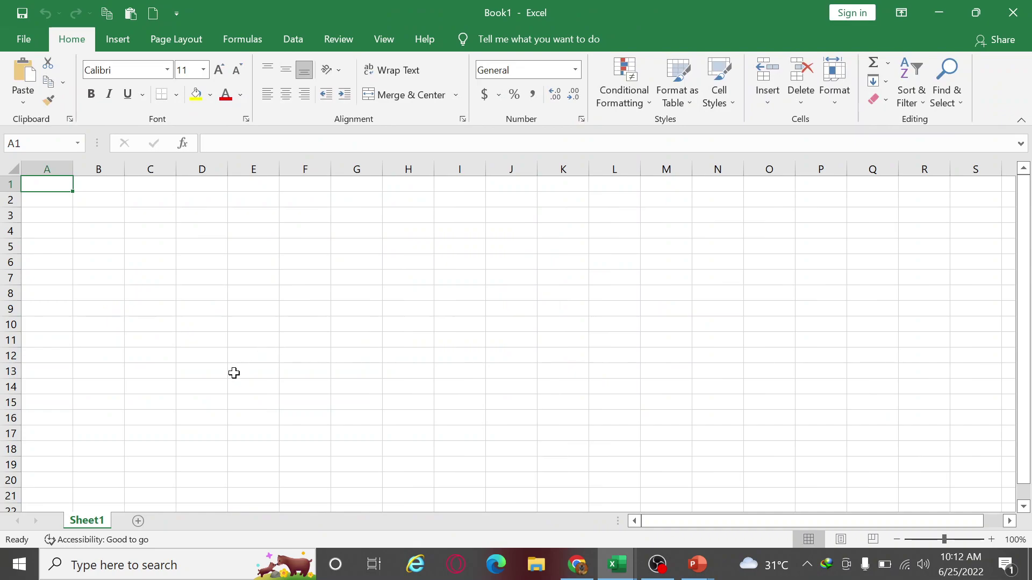
click(1013, 12)
click(645, 311)
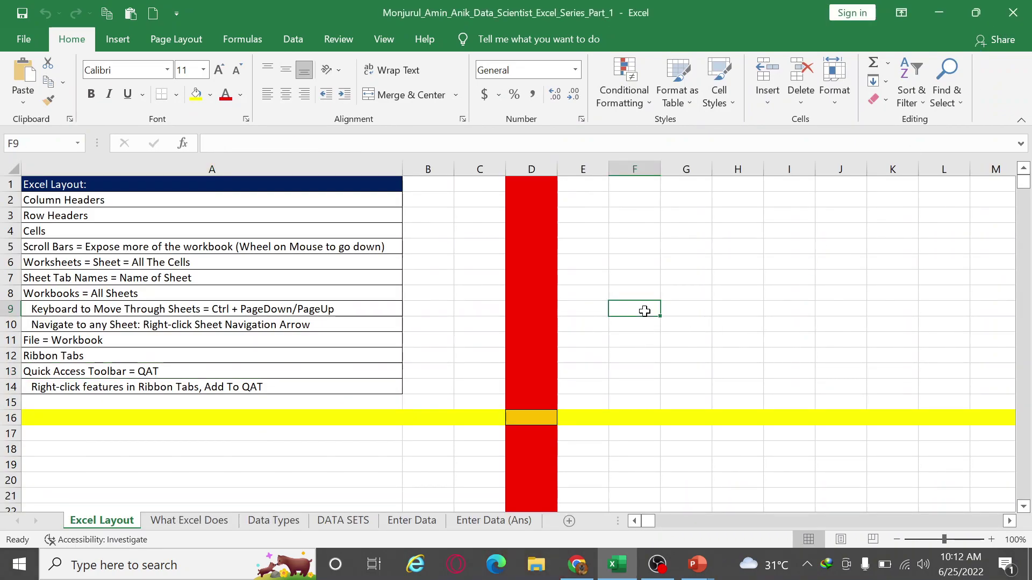
Step: Create and close more blank workbooks using Ctrl+N, File > New > Blank workbook, and the QAT New button
key(ctrl+n)
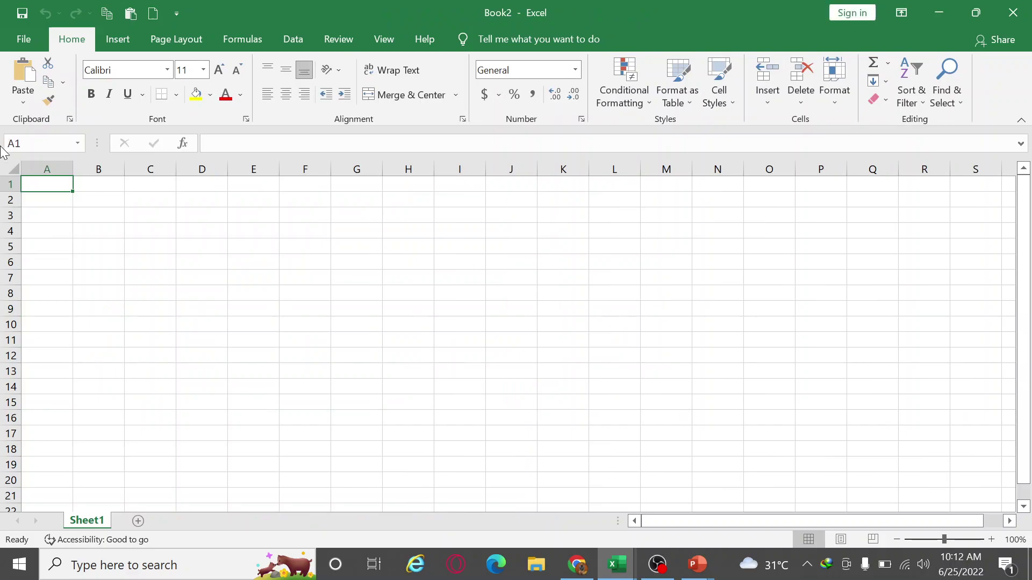
click(1013, 12)
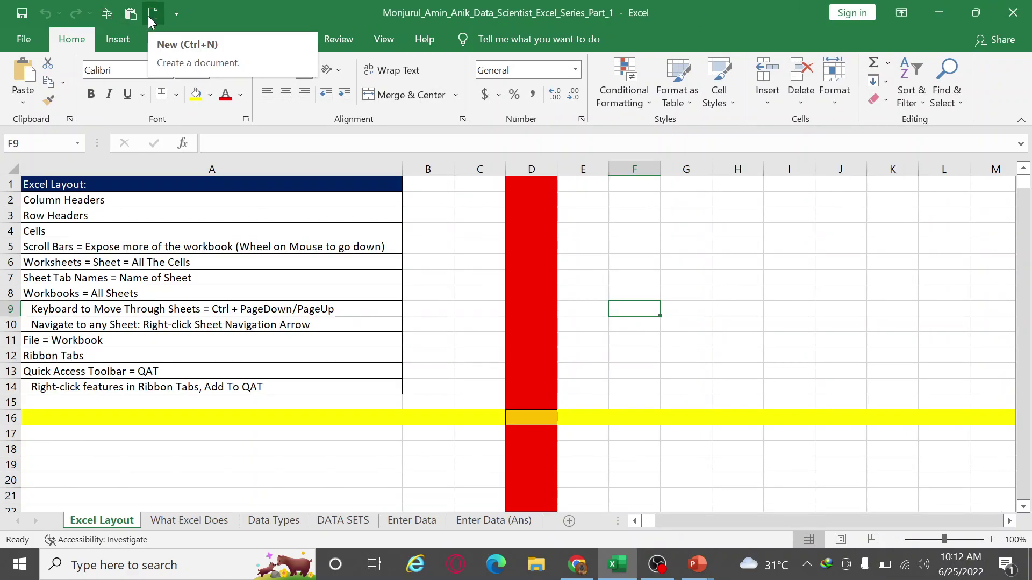
click(17, 31)
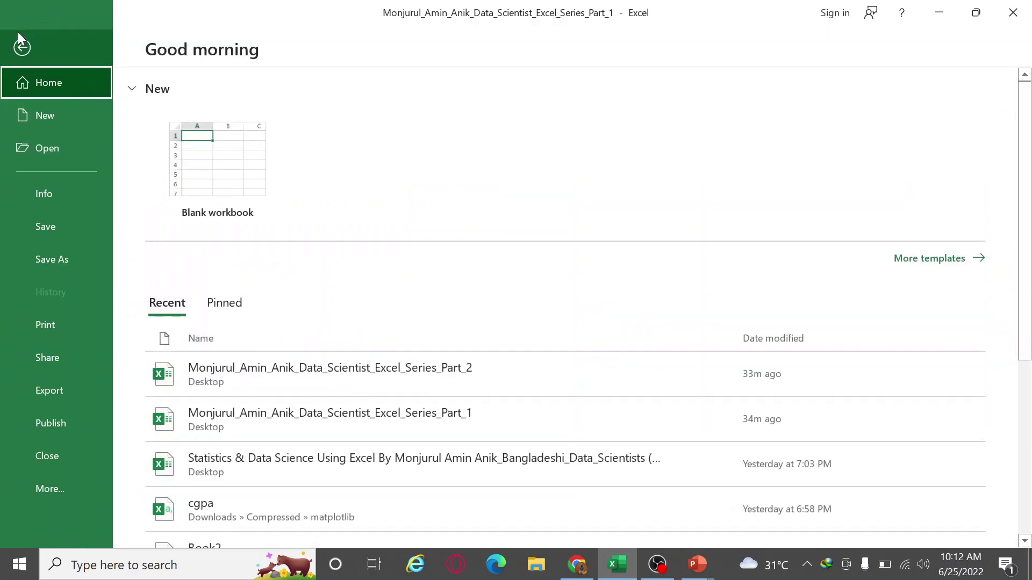
click(30, 114)
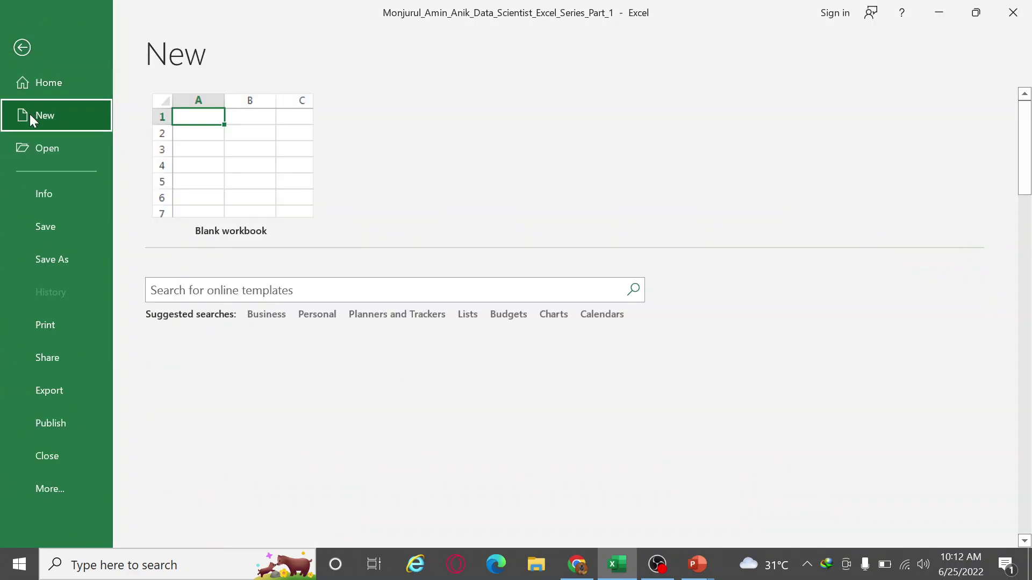
click(207, 148)
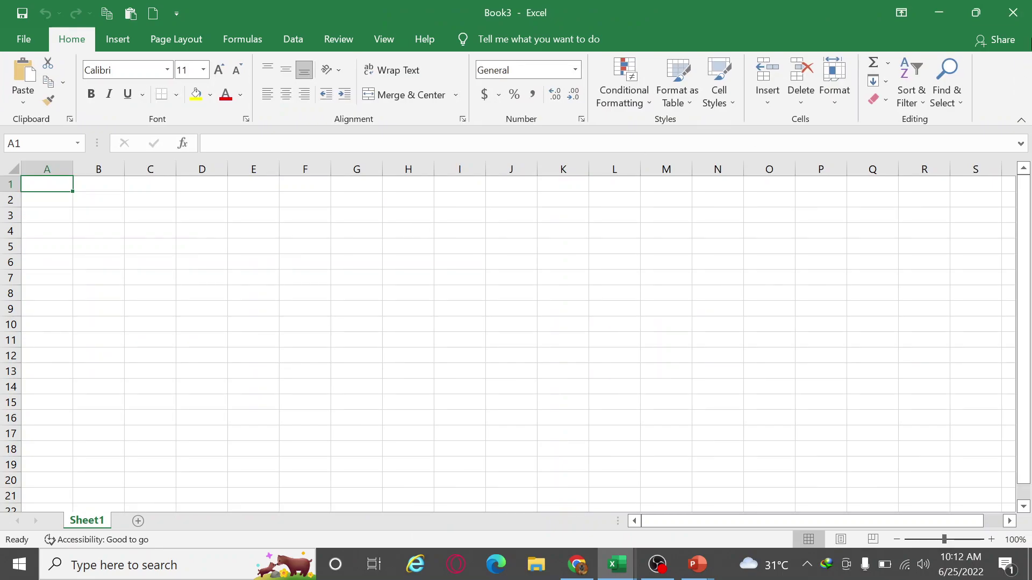
click(1012, 13)
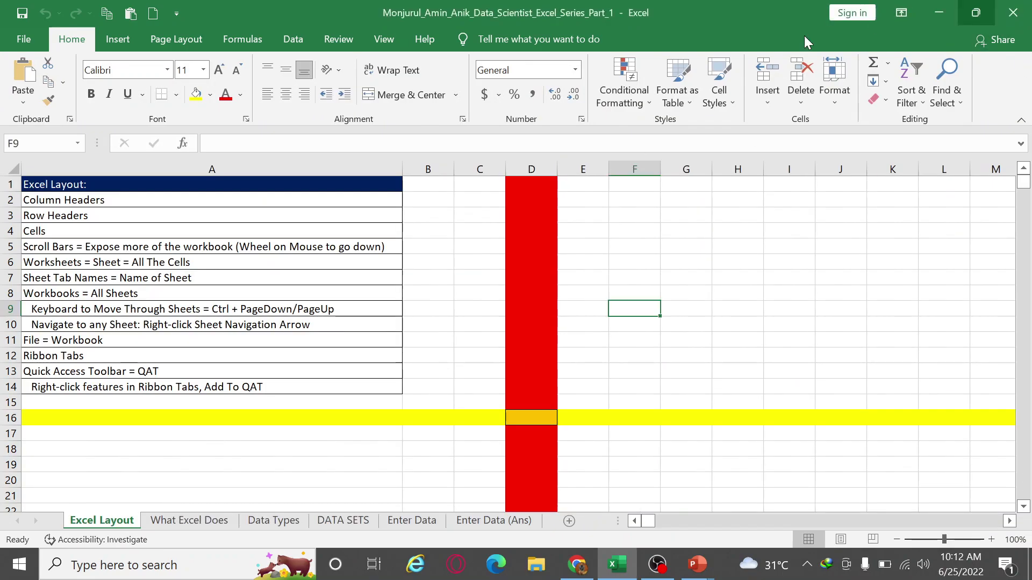
click(151, 16)
click(1013, 12)
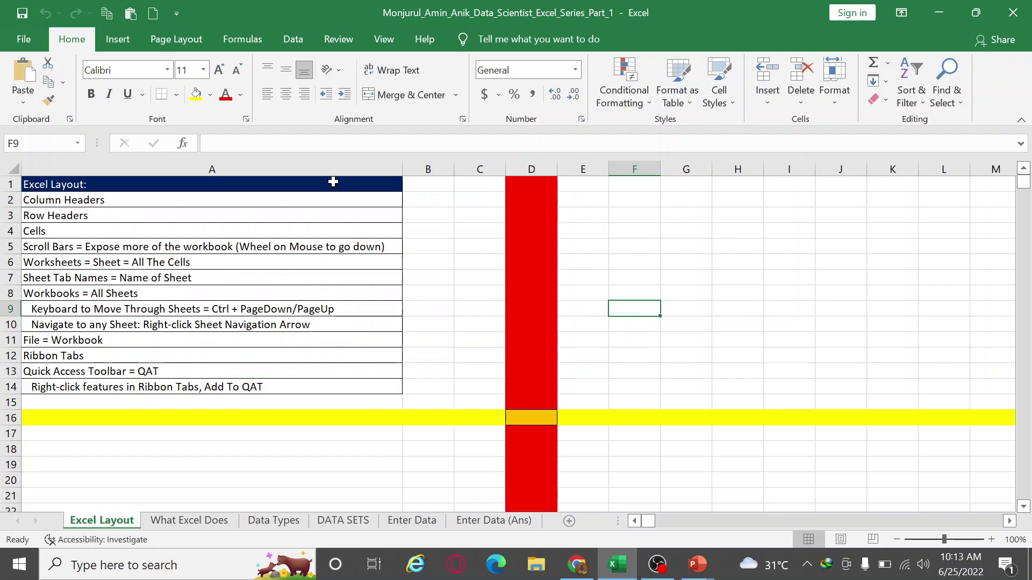
Step: Browse the ribbon tabs, then open and close the Quick Access Toolbar options
click(177, 39)
click(242, 39)
click(293, 40)
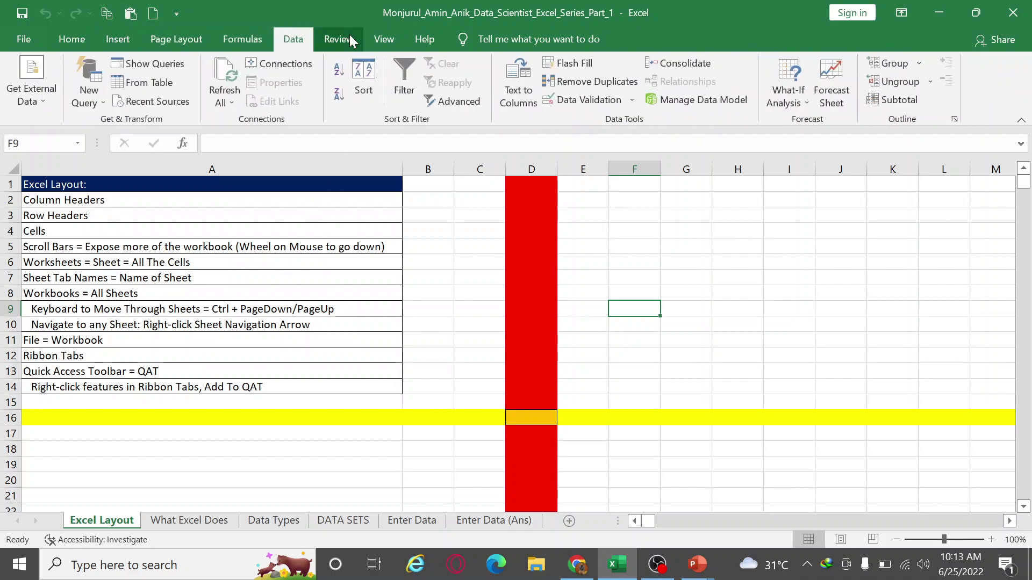
click(384, 39)
click(72, 41)
click(173, 20)
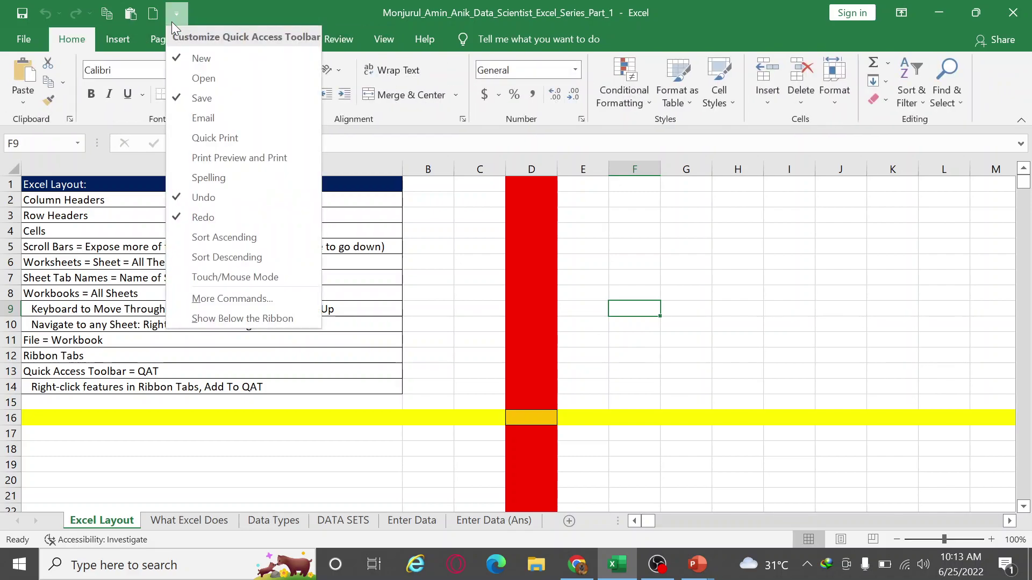
click(213, 300)
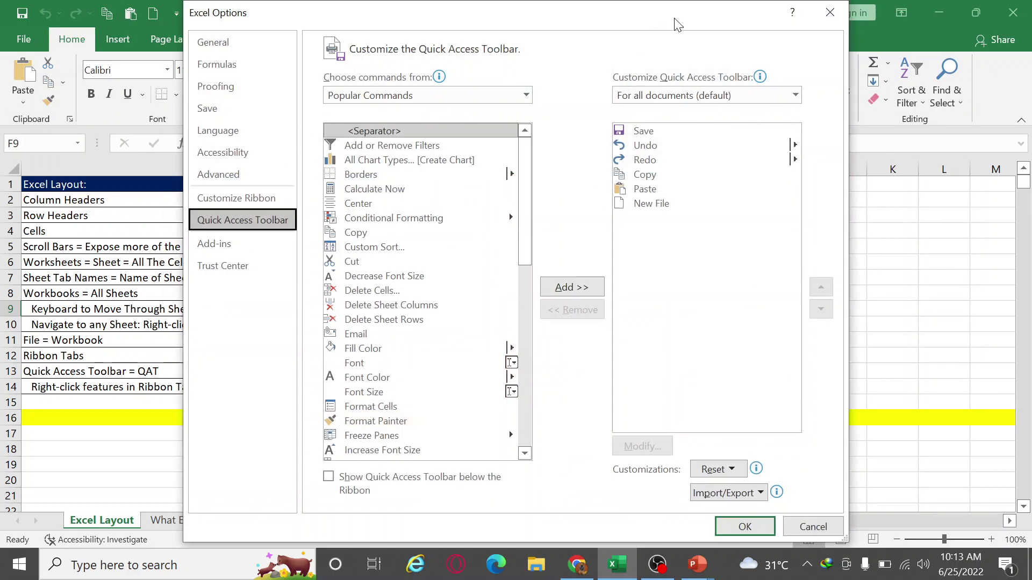
click(831, 11)
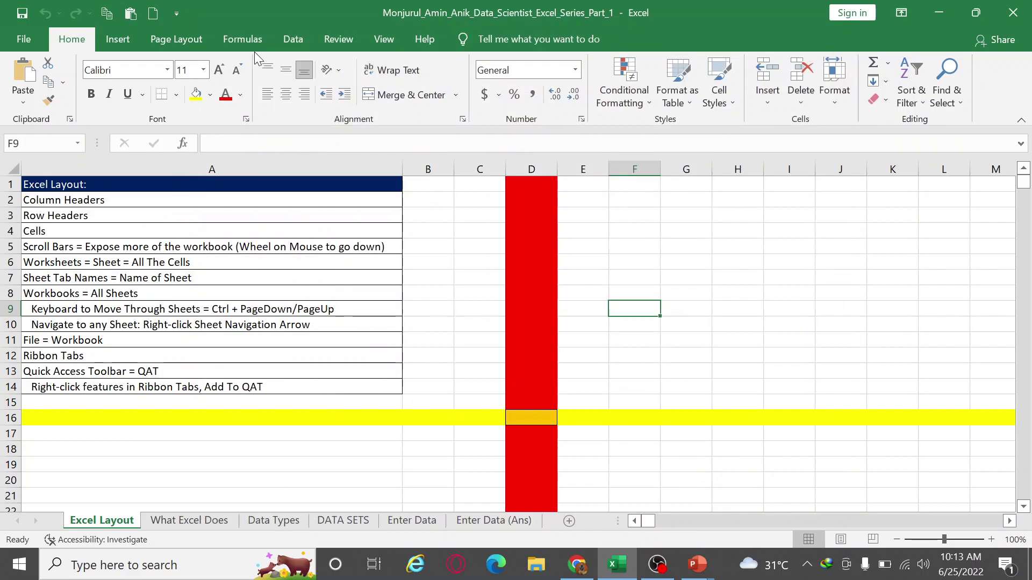
Step: Reopen the Quick Access Toolbar options and try adding Undo, which is already on the toolbar
click(169, 14)
click(191, 300)
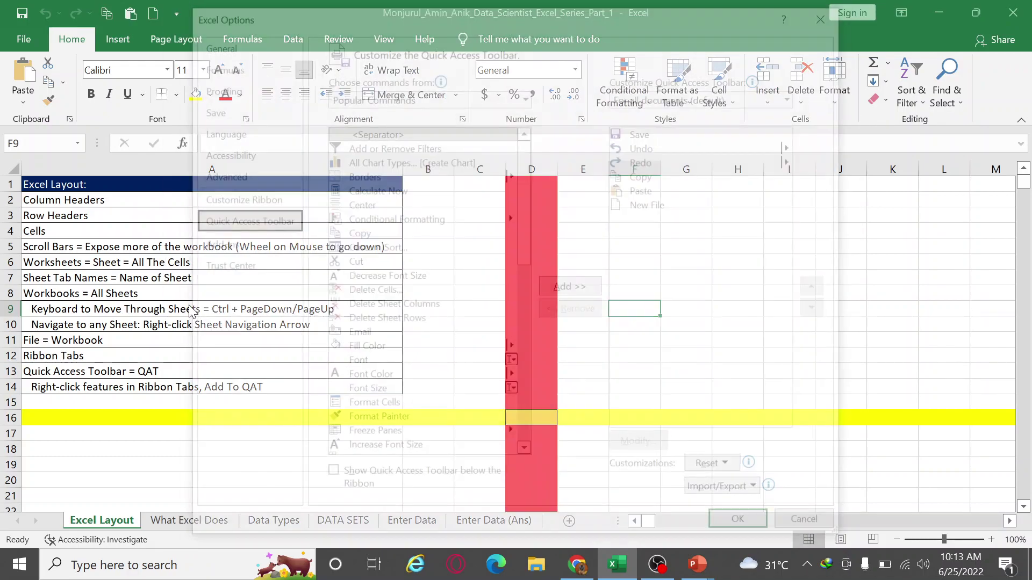
scroll(470, 343, down, 3)
scroll(471, 373, down, 4)
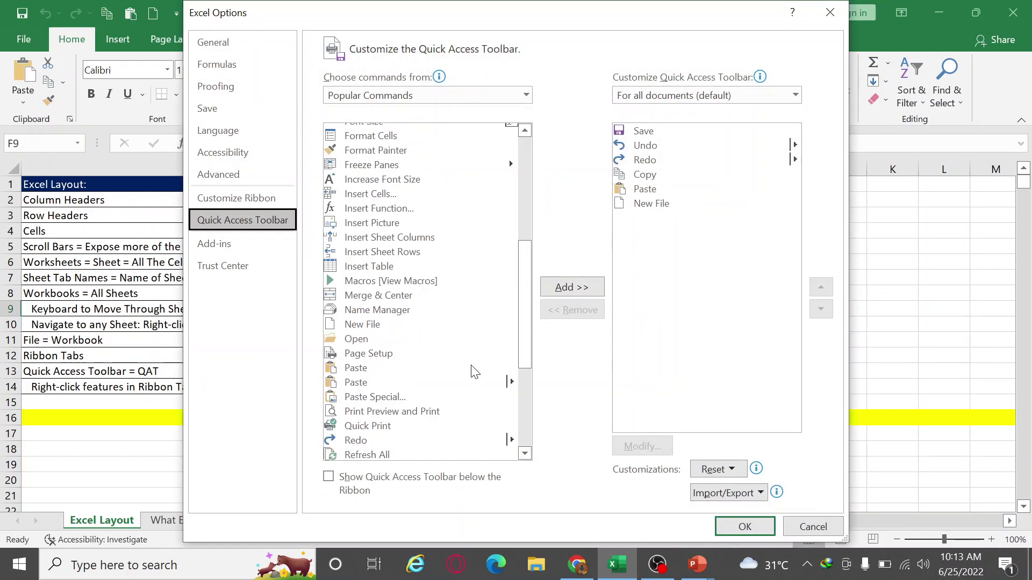
scroll(445, 414, down, 3)
scroll(438, 430, down, 1)
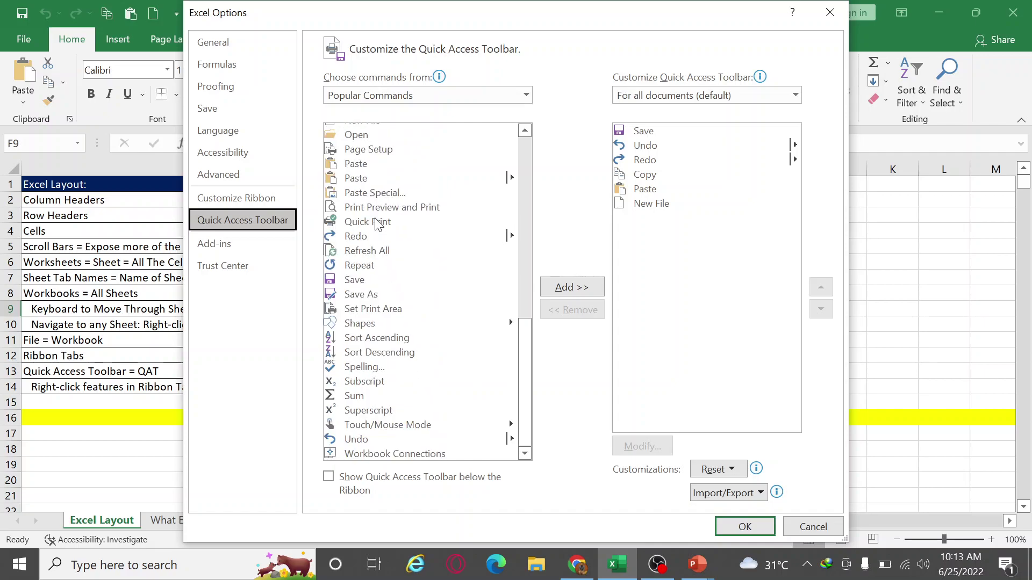
scroll(384, 319, up, 1)
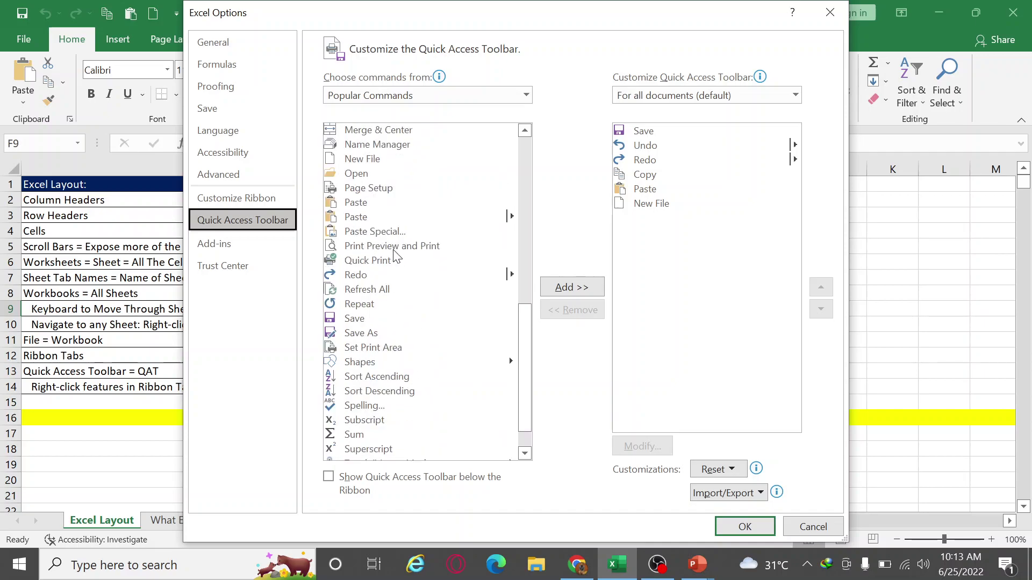
click(402, 202)
key(u)
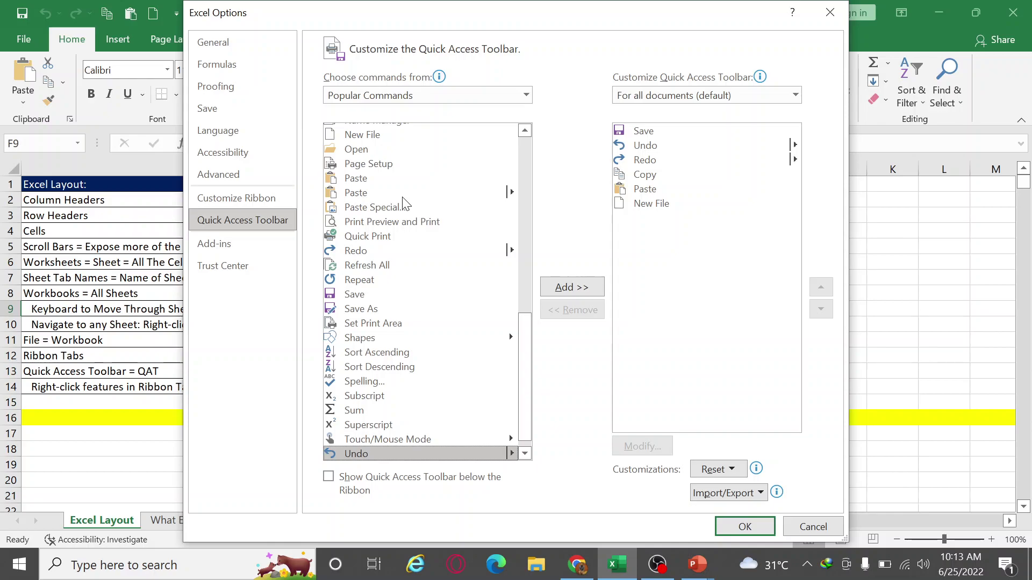
scroll(375, 399, down, 1)
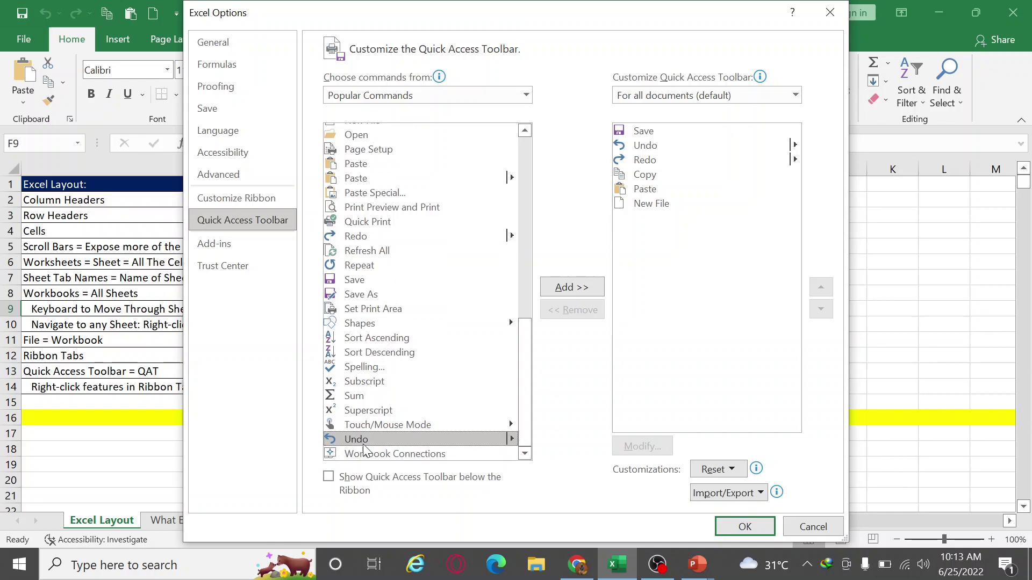
click(594, 288)
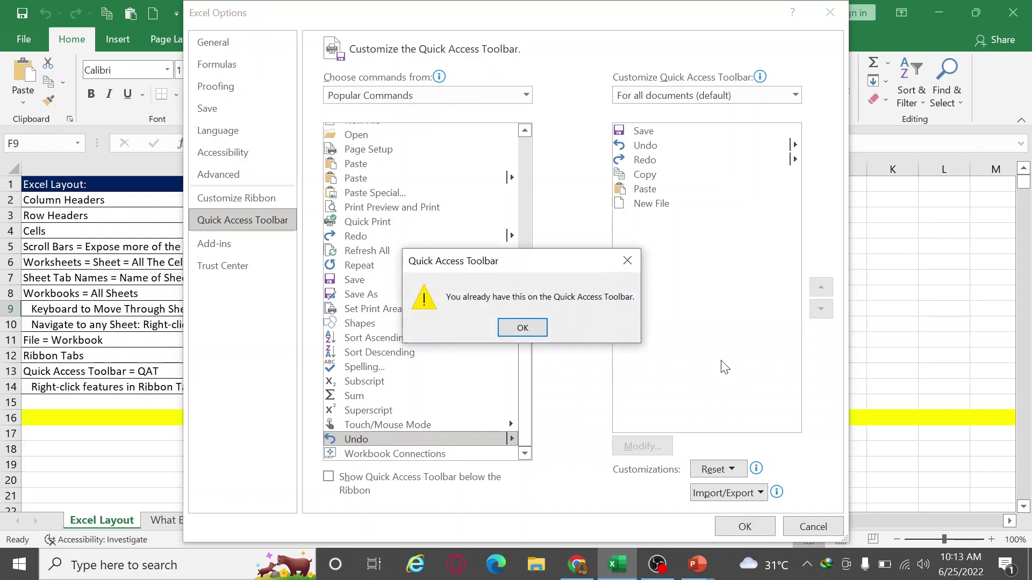
click(521, 329)
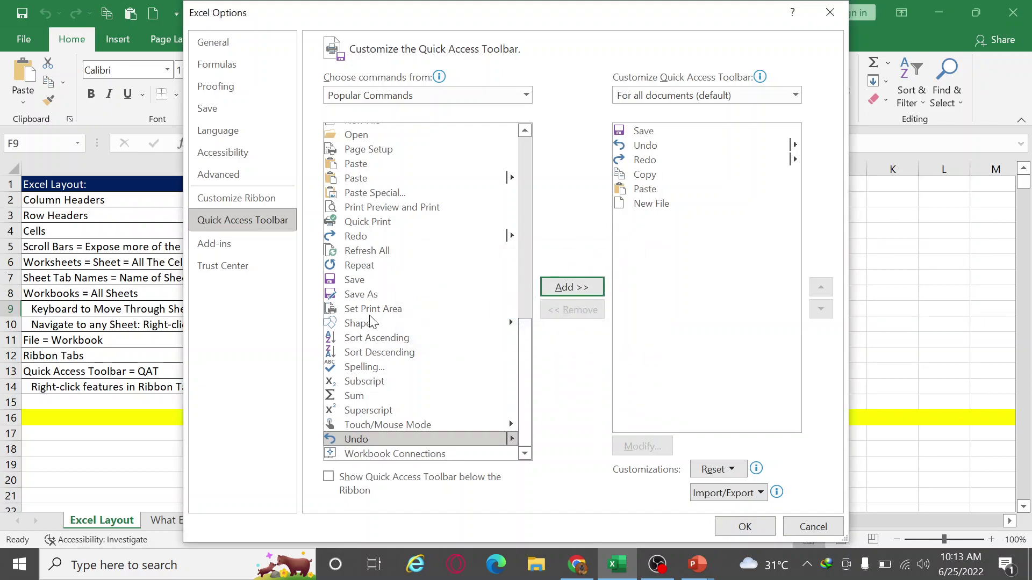
Step: Add Insert Table from Popular Commands to the Quick Access Toolbar and confirm with OK
scroll(373, 321, up, 2)
scroll(373, 321, up, 3)
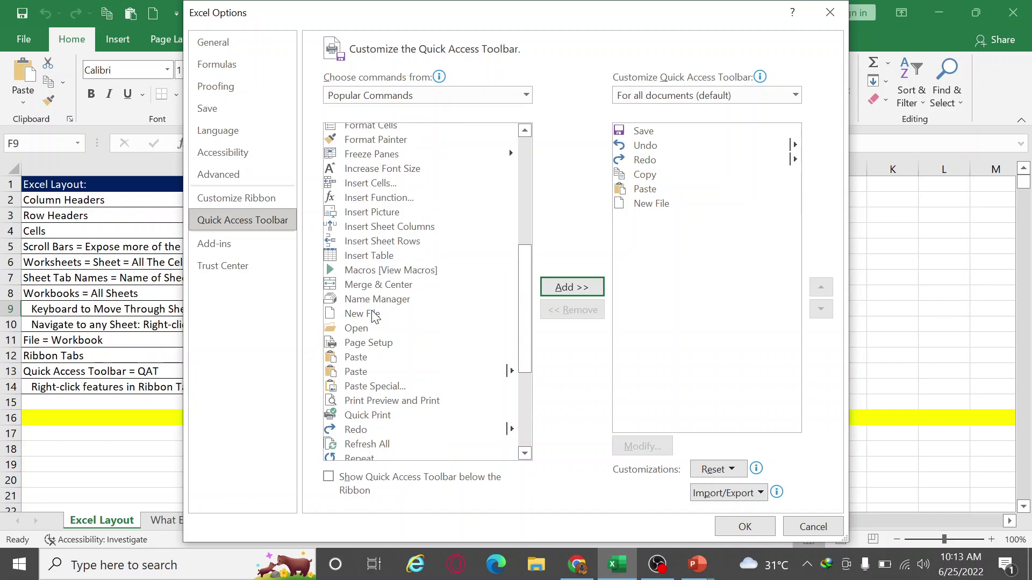
click(406, 254)
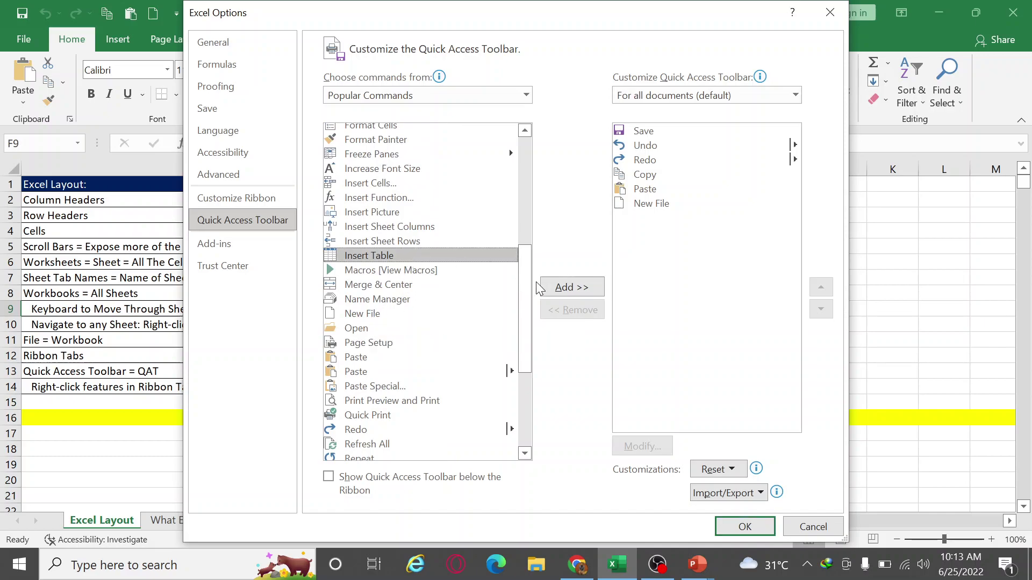
click(562, 290)
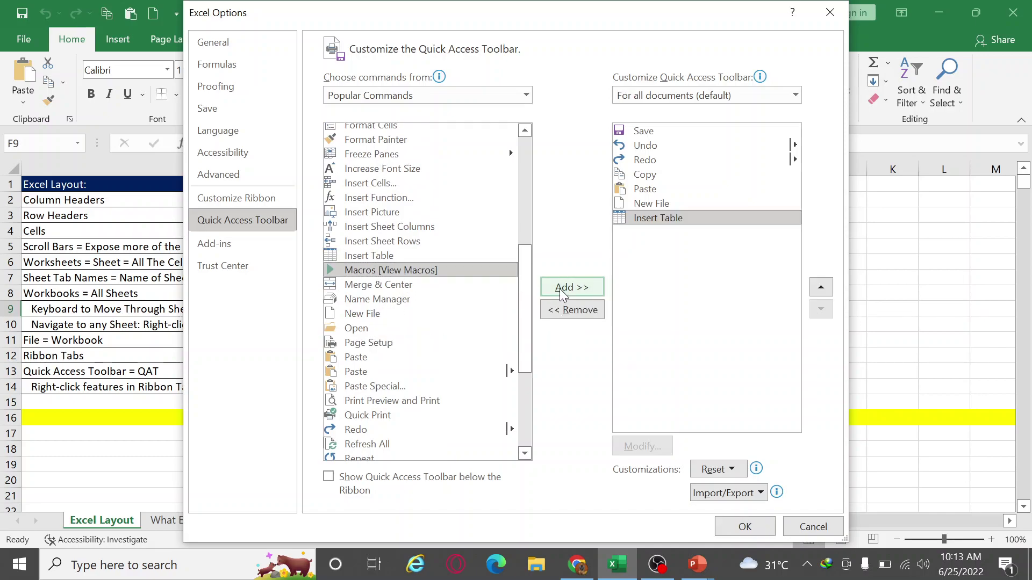
click(735, 528)
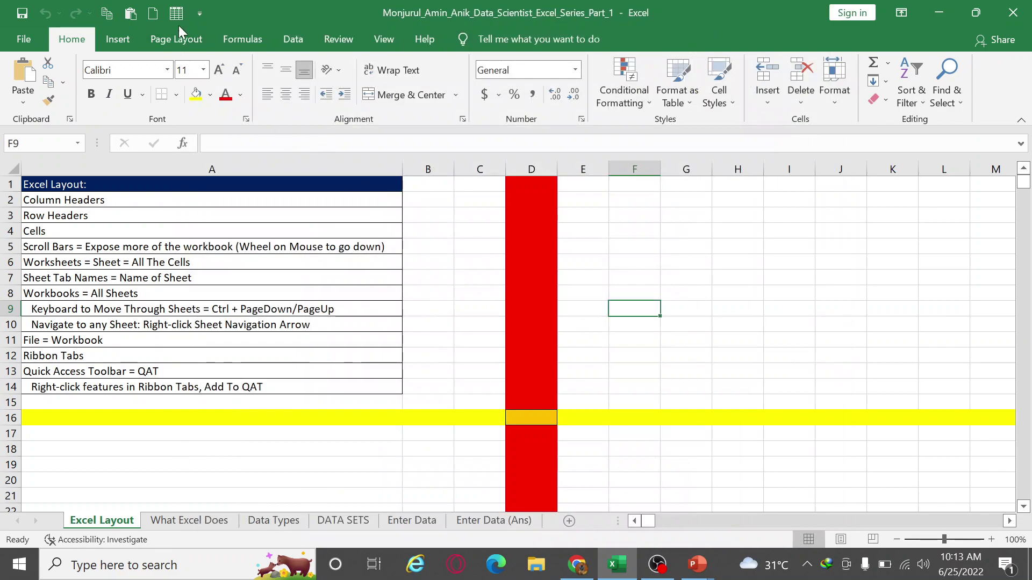
Step: Create a table over F9:K14 using the new Insert Table button on the Quick Access Toolbar
click(175, 25)
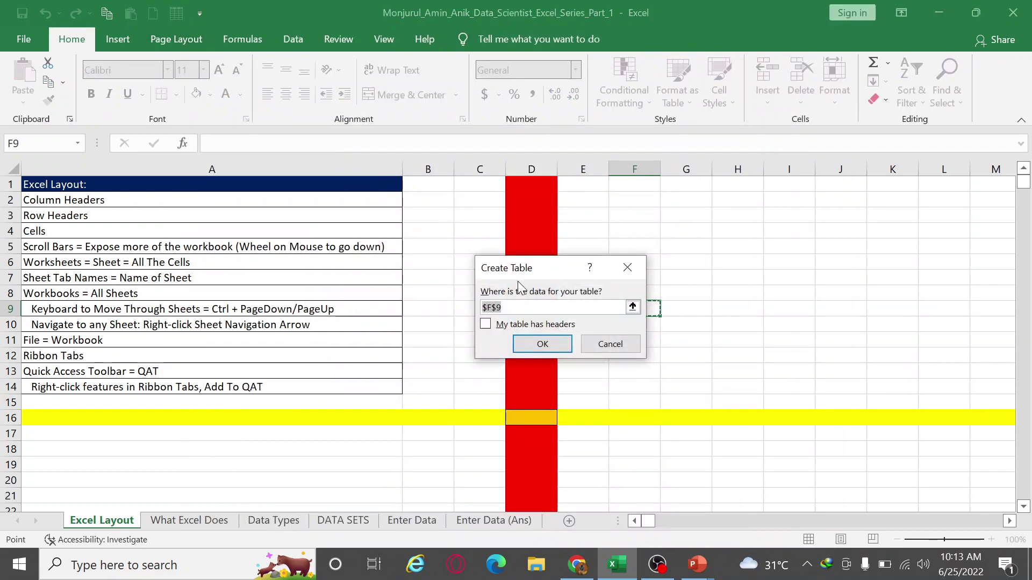
drag(541, 238, 538, 146)
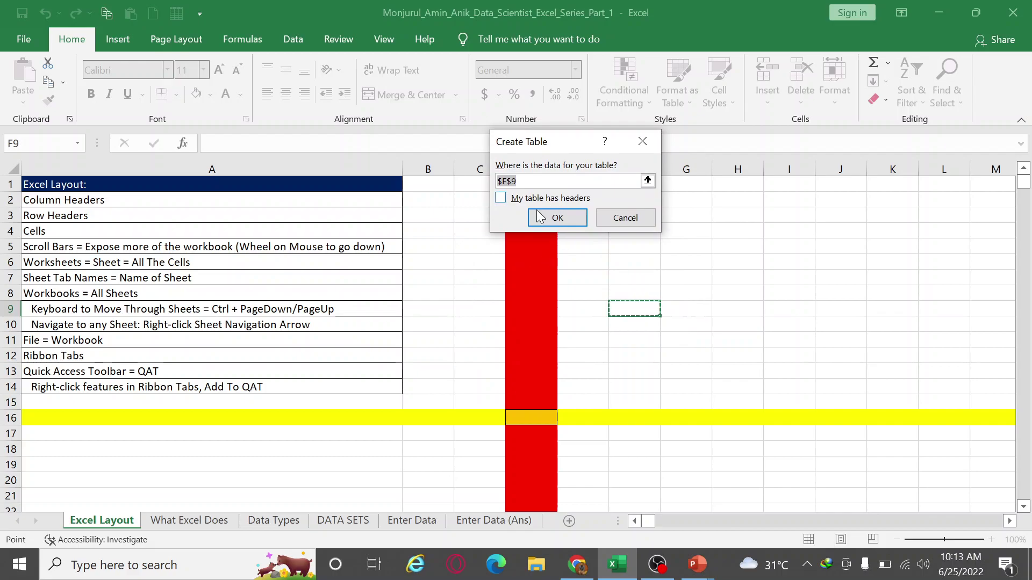
mouse_move(639, 307)
mouse_down()
mouse_move(756, 329)
mouse_move(882, 382)
mouse_up()
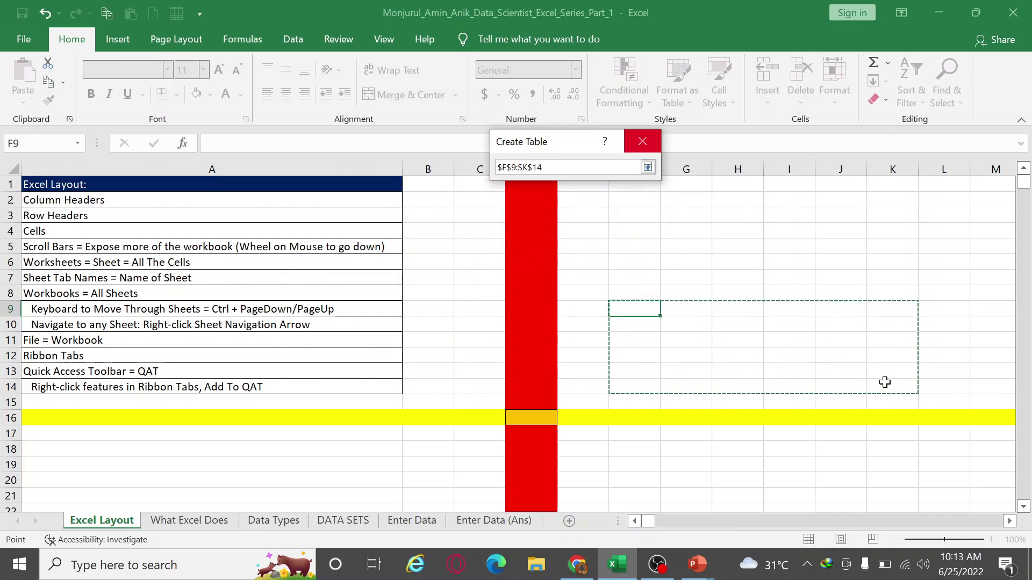
click(648, 167)
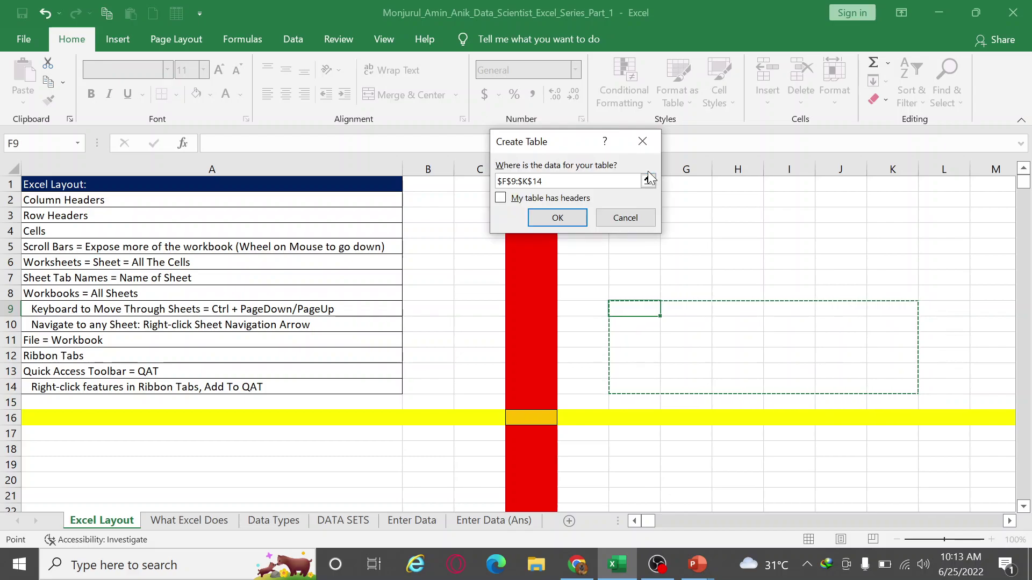
click(559, 215)
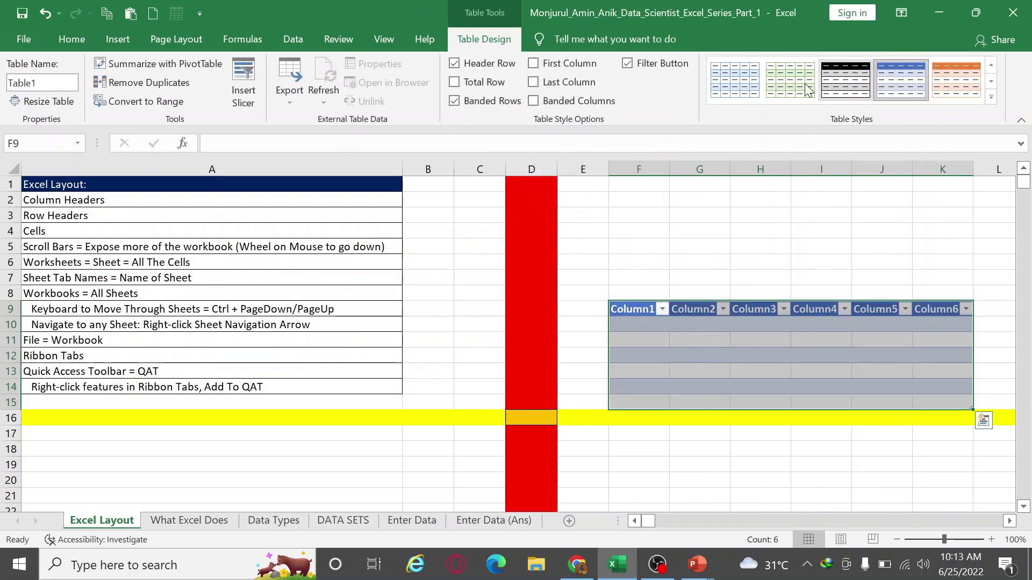
Step: Apply the blue banded table style and rename the Column1 header to SL No
click(903, 86)
click(636, 311)
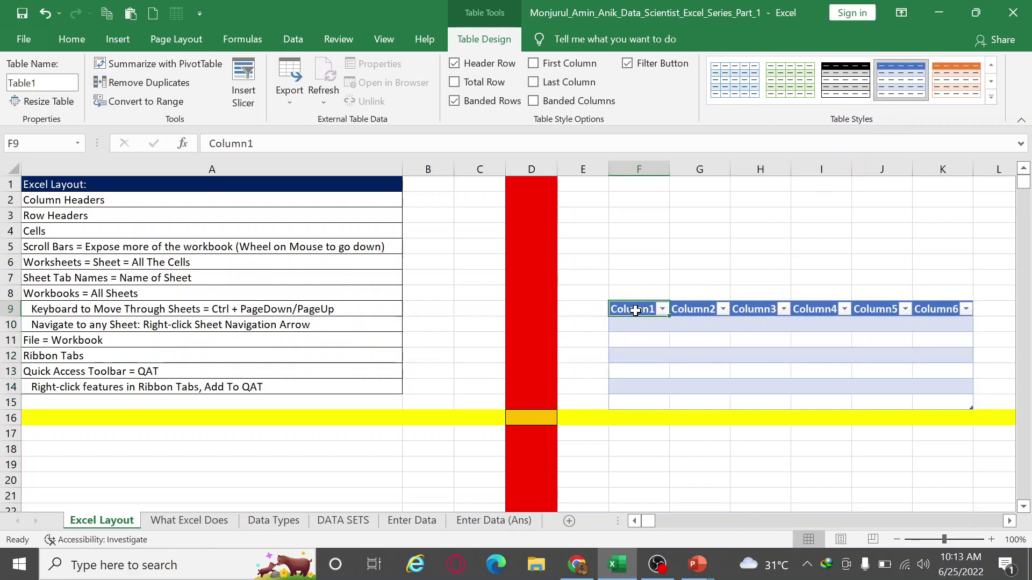
text(SL M)
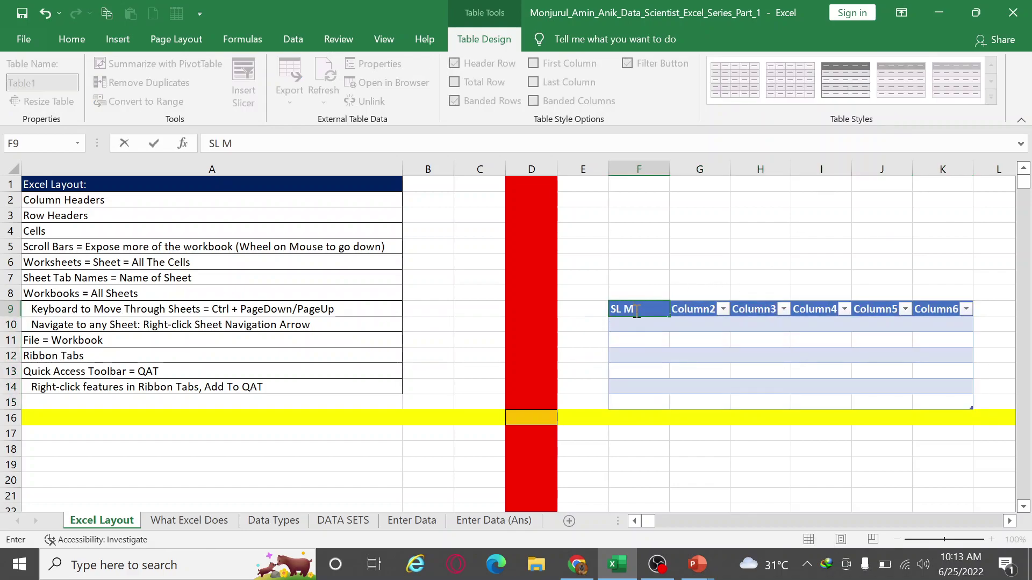
key(BackSpace)
text(N)
key(Tab)
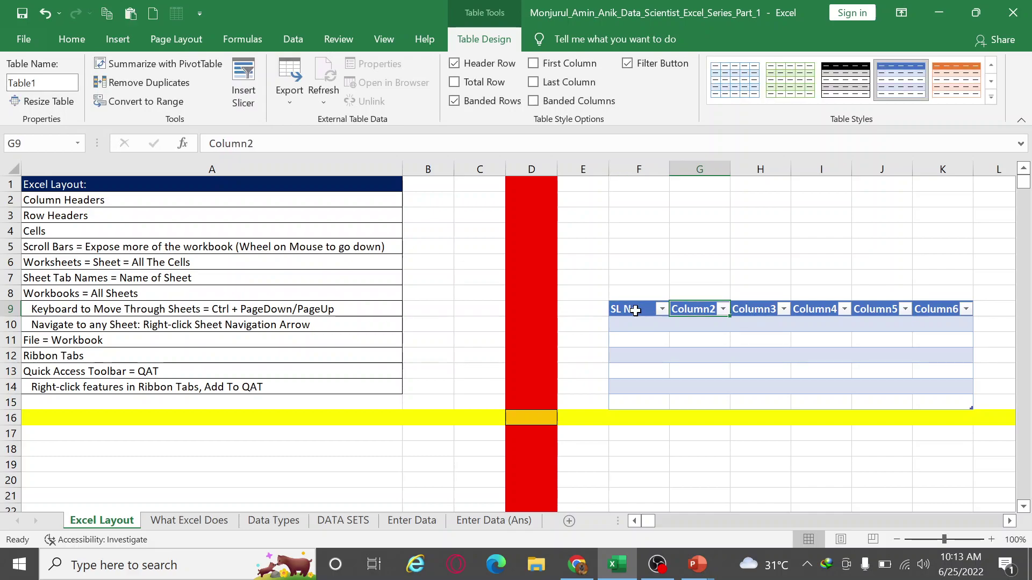
Step: Rename the next two headers Product and Reps, then select the table's cells
text(Id)
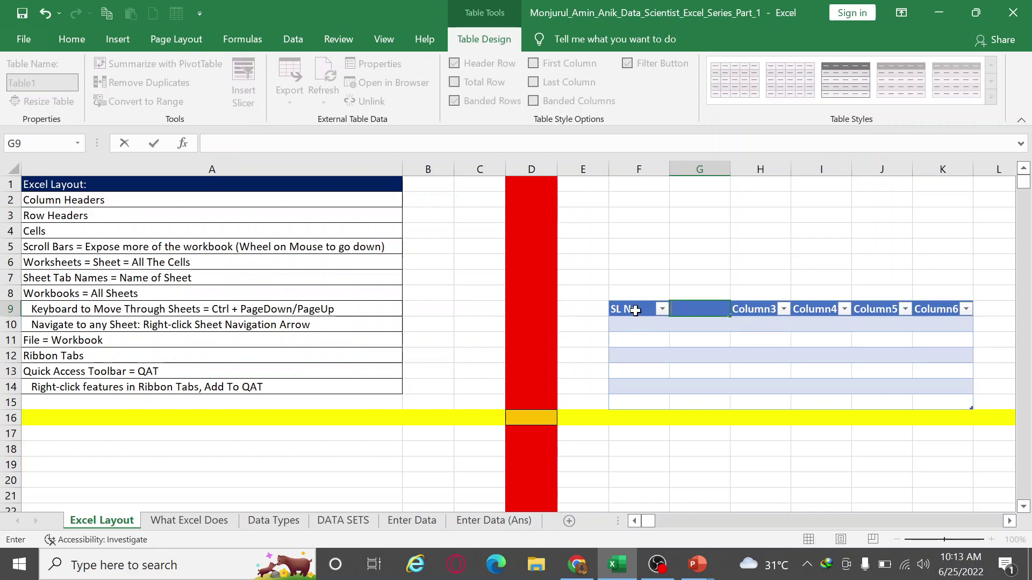
text(Produc)
text(t)
key(Tab)
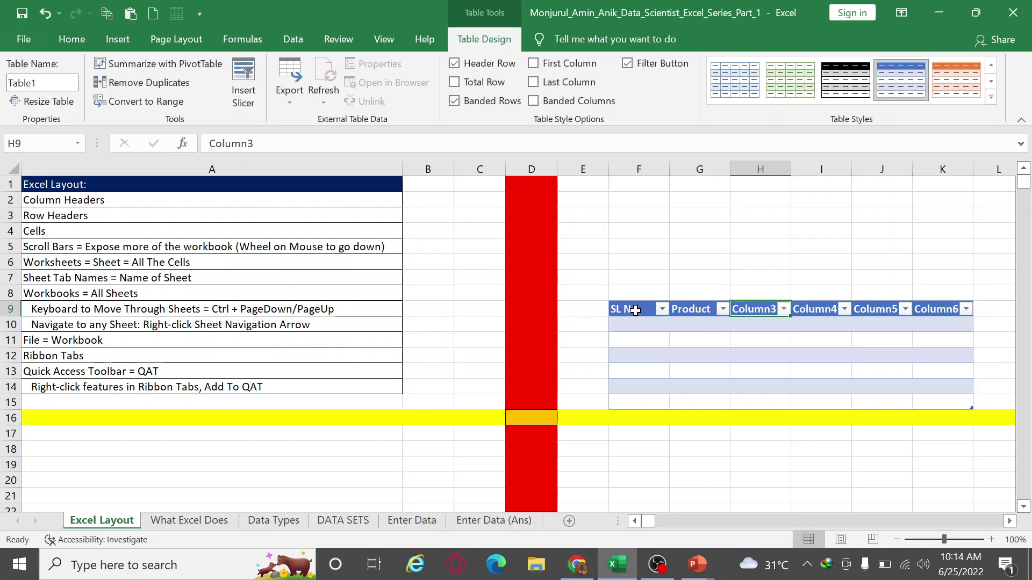
text(Reps)
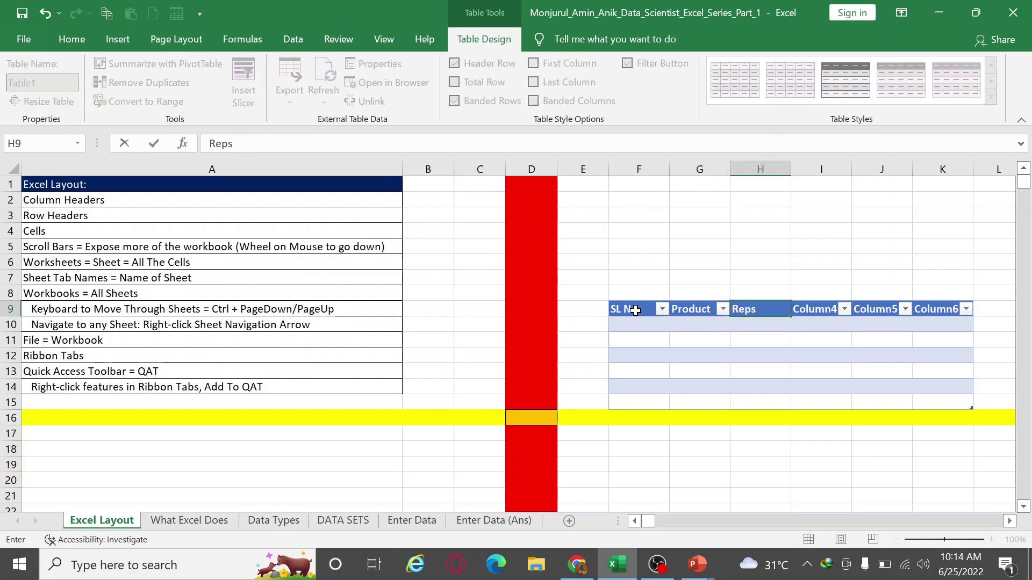
key(Tab)
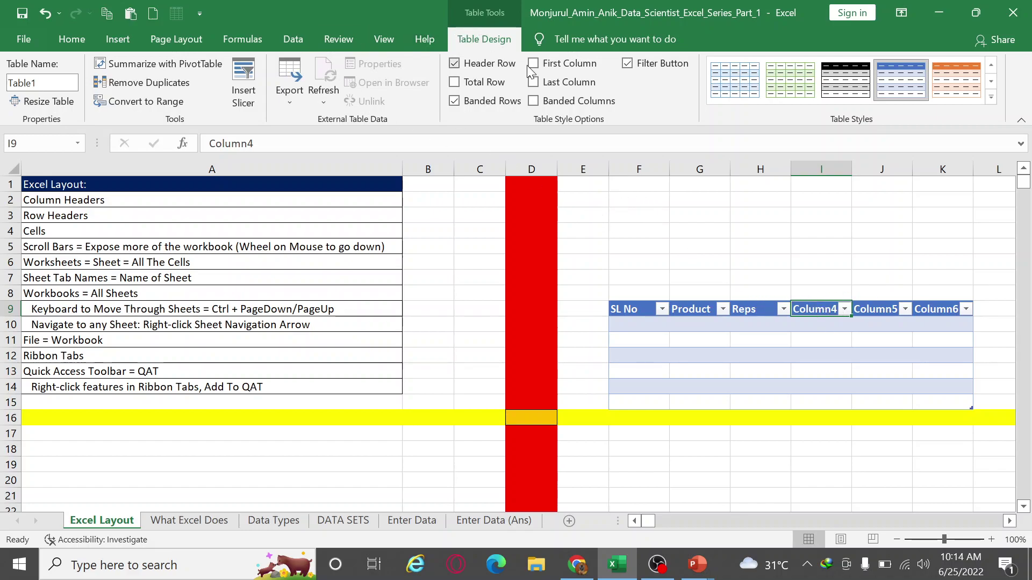
drag(627, 309, 940, 407)
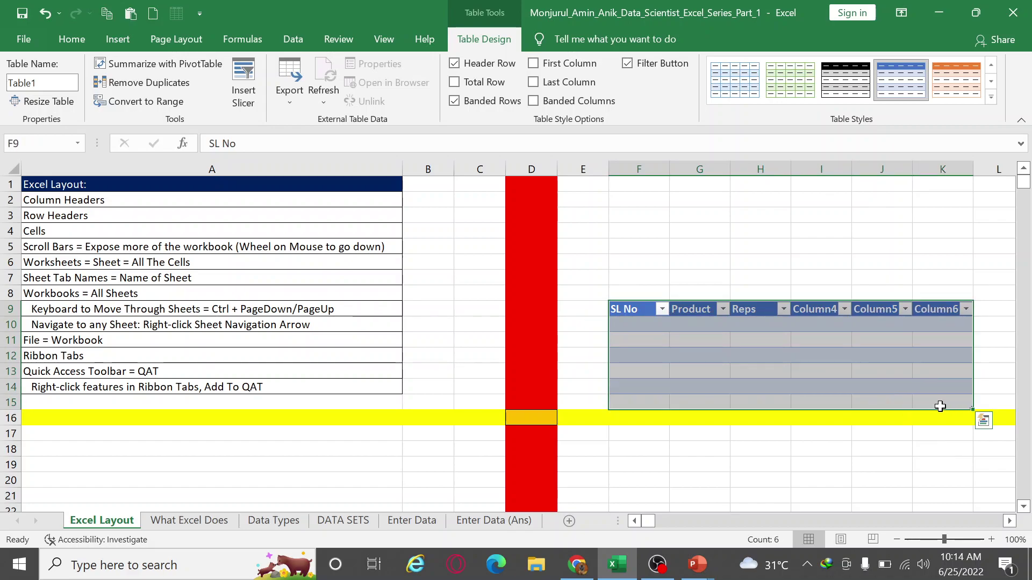
Step: Bring up Quick Analysis for the selection, then undo the header edits
key(ctrl+q)
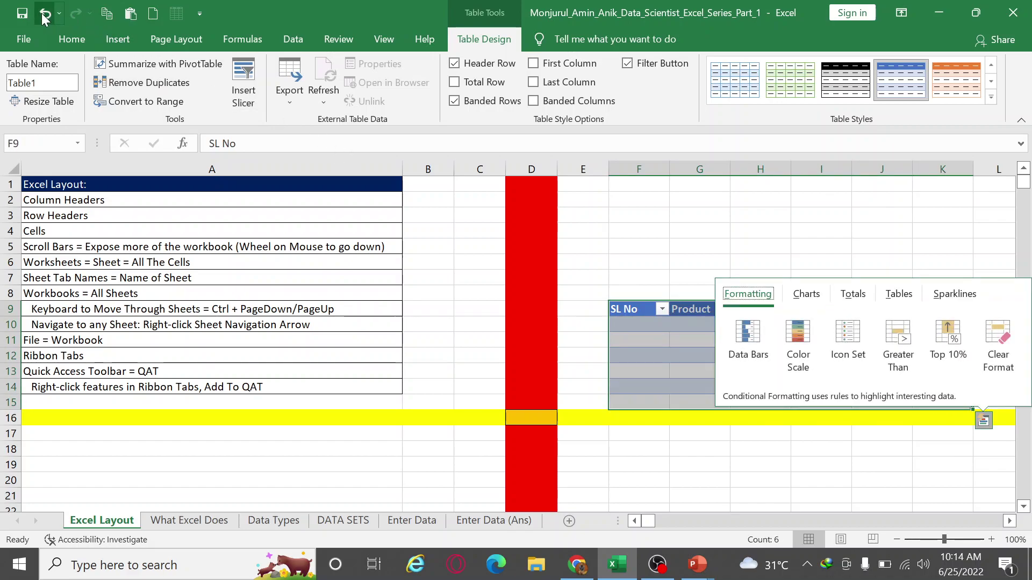
click(41, 14)
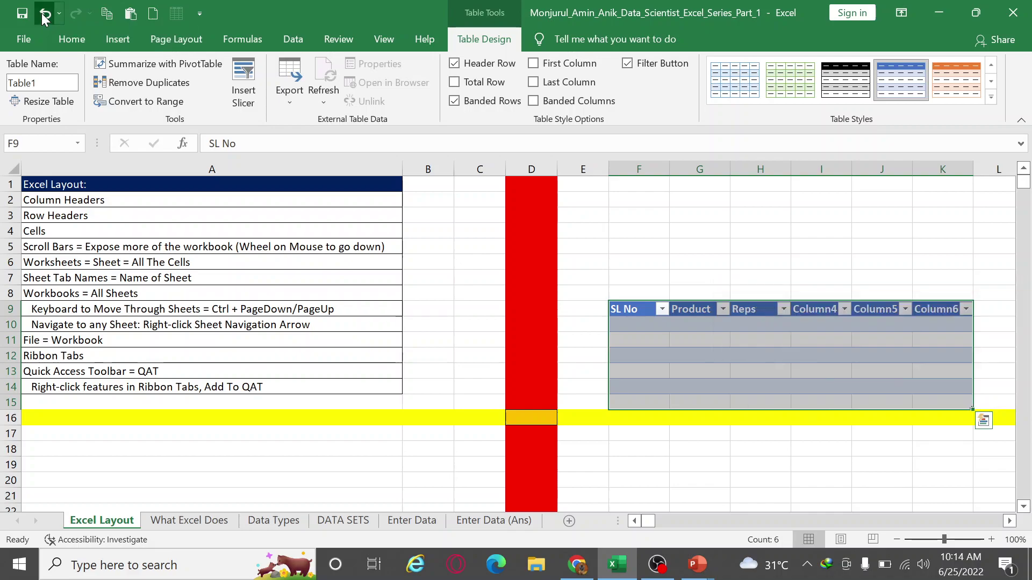
click(41, 13)
click(42, 13)
click(41, 14)
Step: Undo the table style and the table creation, then switch to OBS
click(41, 13)
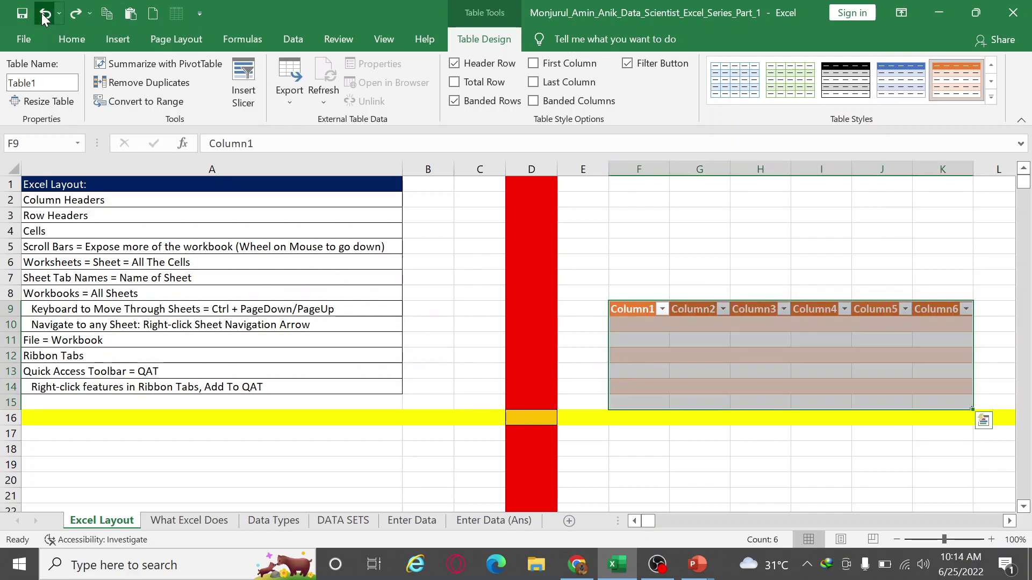
click(41, 14)
click(41, 13)
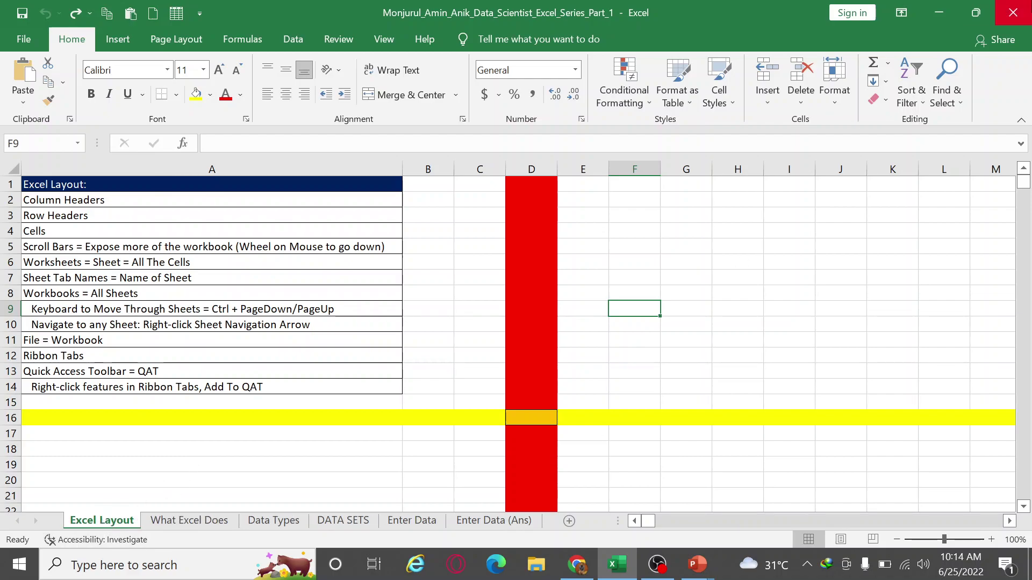
key(alt+Tab)
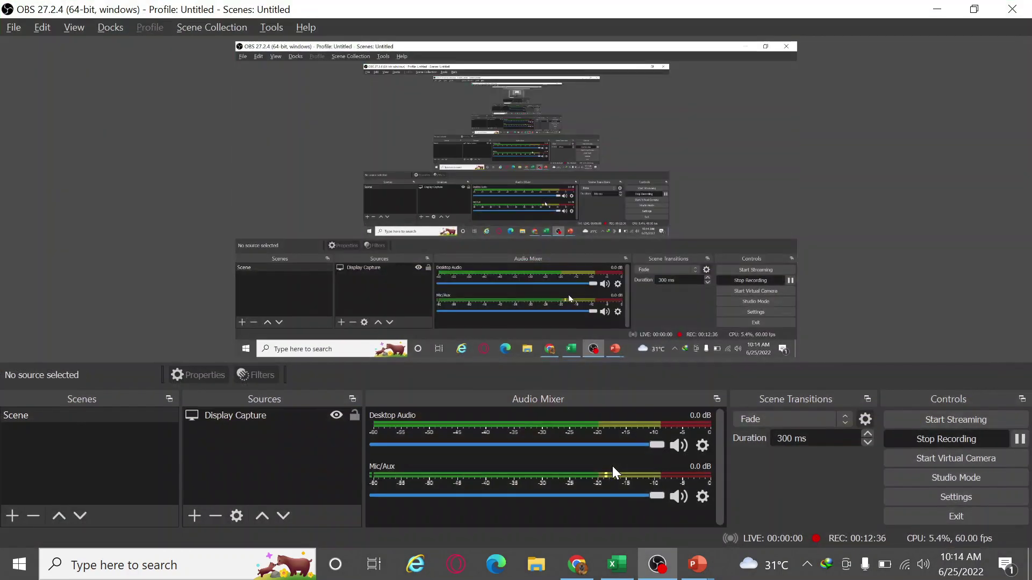